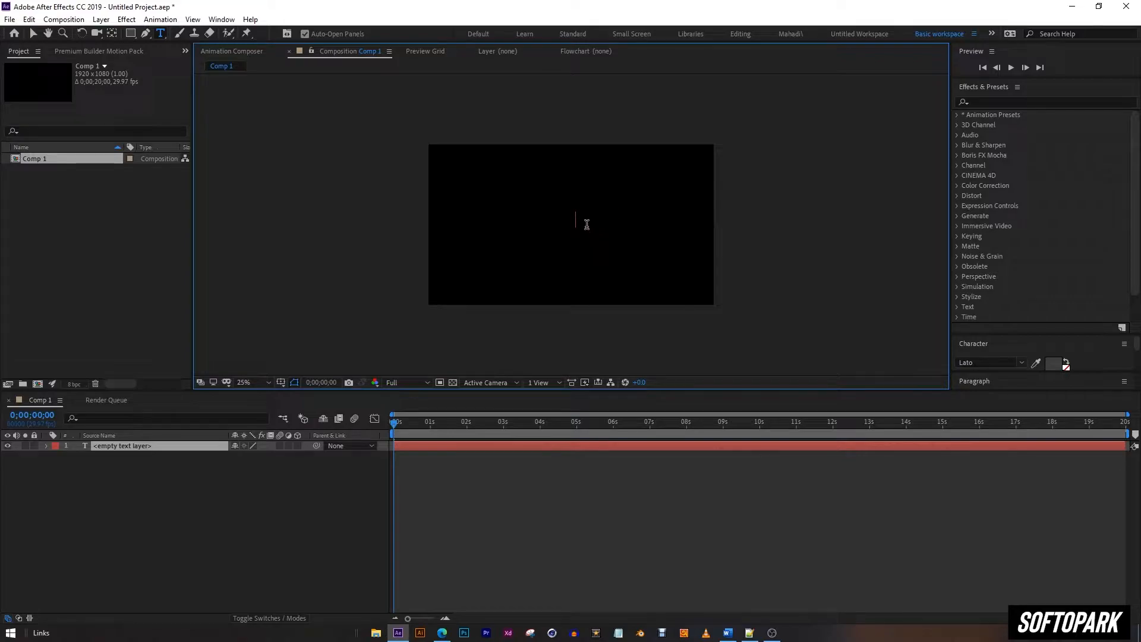
Step: Enter the text "giuguigu" near the centre of the composition and add a second, empty text layer
type("giuguigu")
left_click(257, 558)
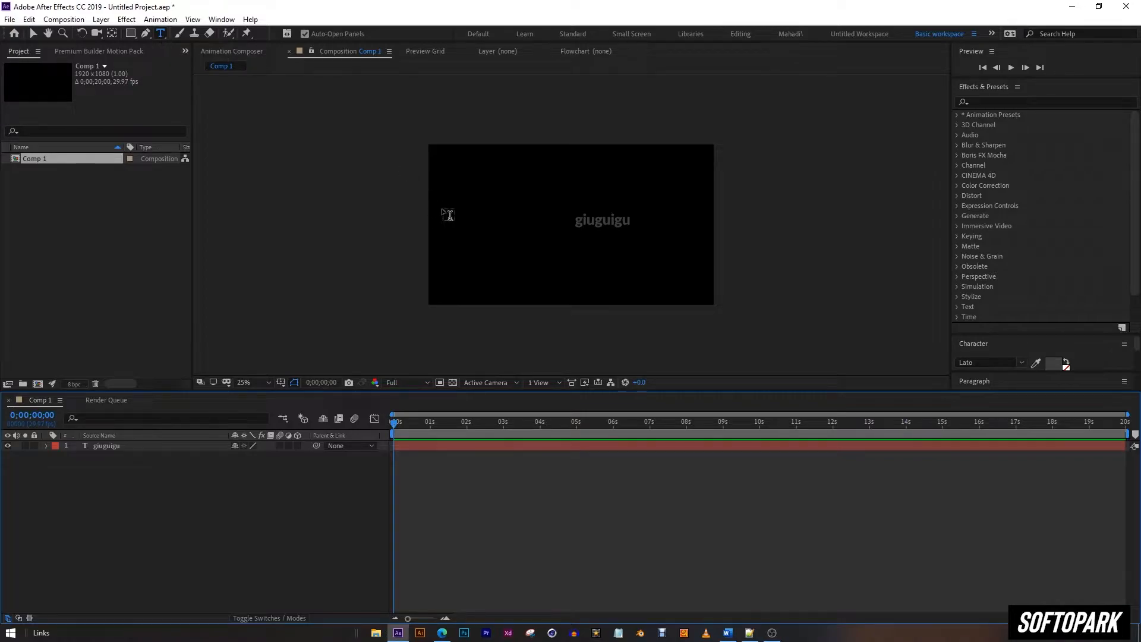
left_click(500, 240)
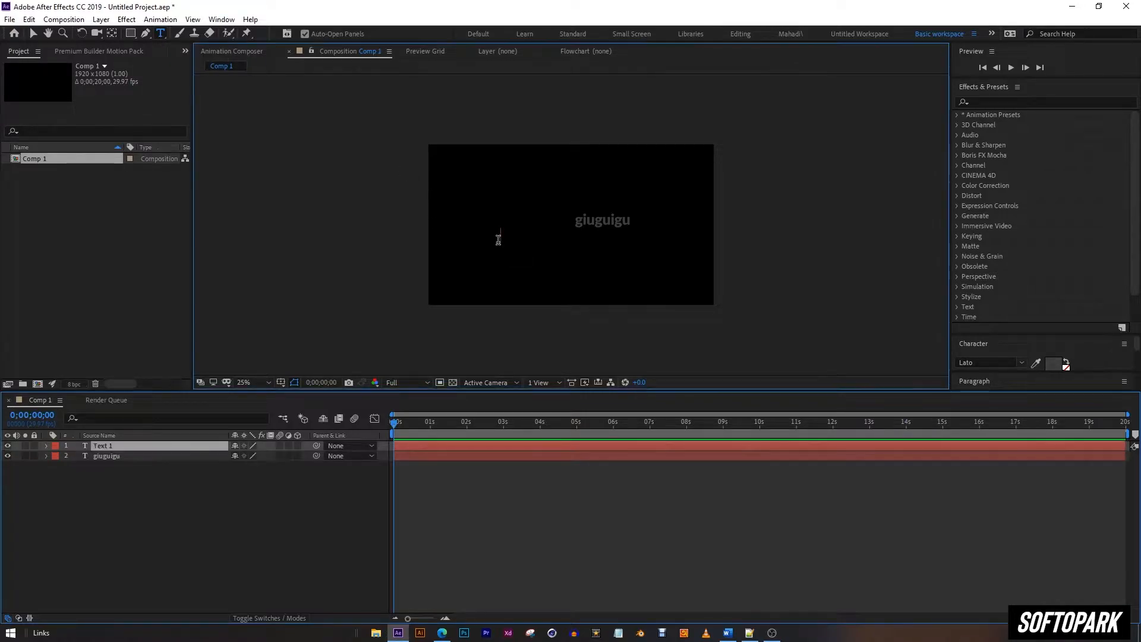
left_click(261, 523)
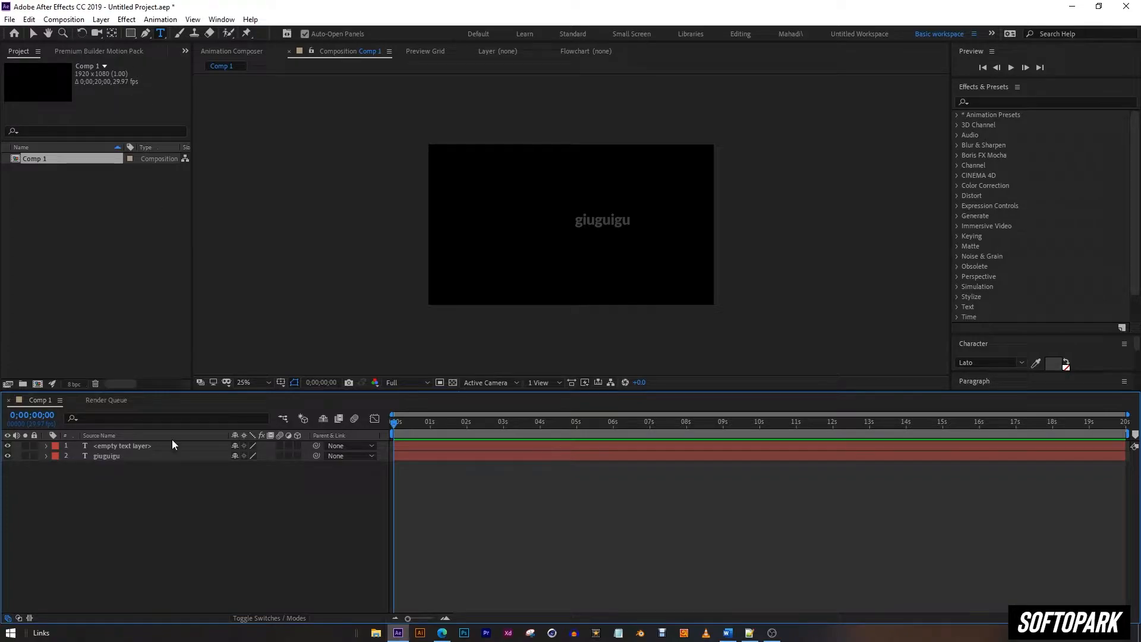
Step: Start a new solid layer and name it BG
right_click(201, 513)
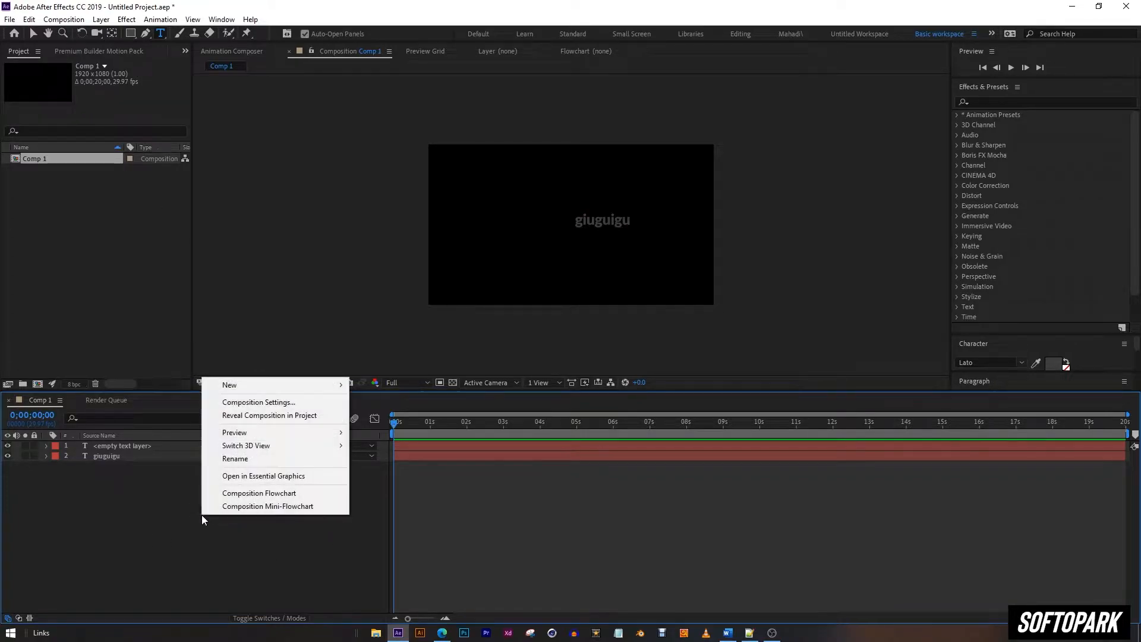
mouse_move(267, 385)
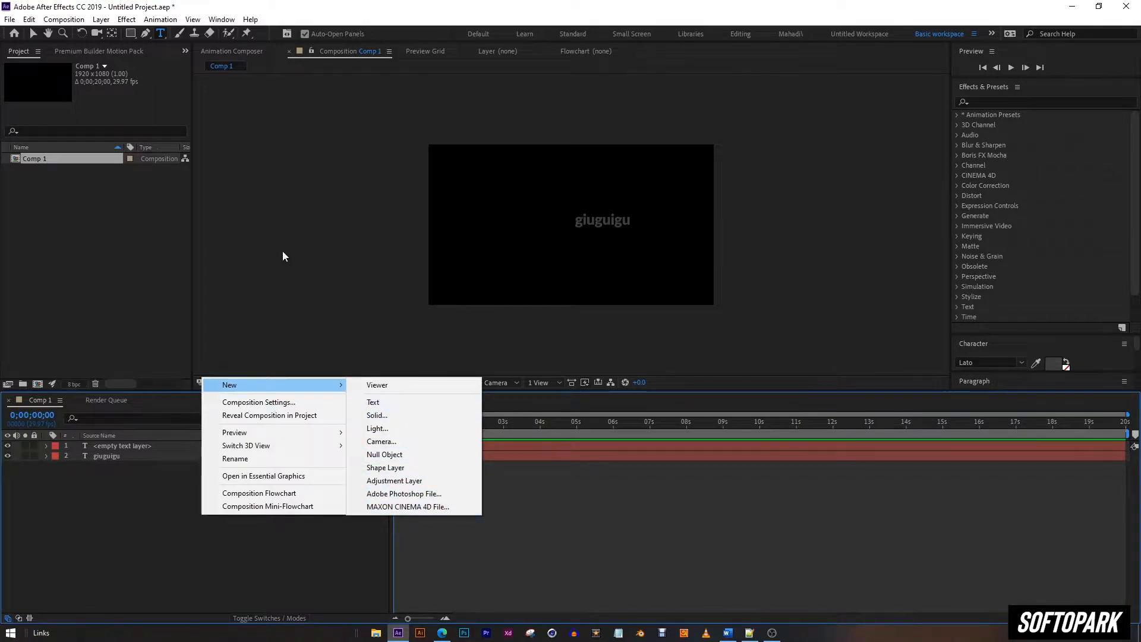
right_click(148, 578)
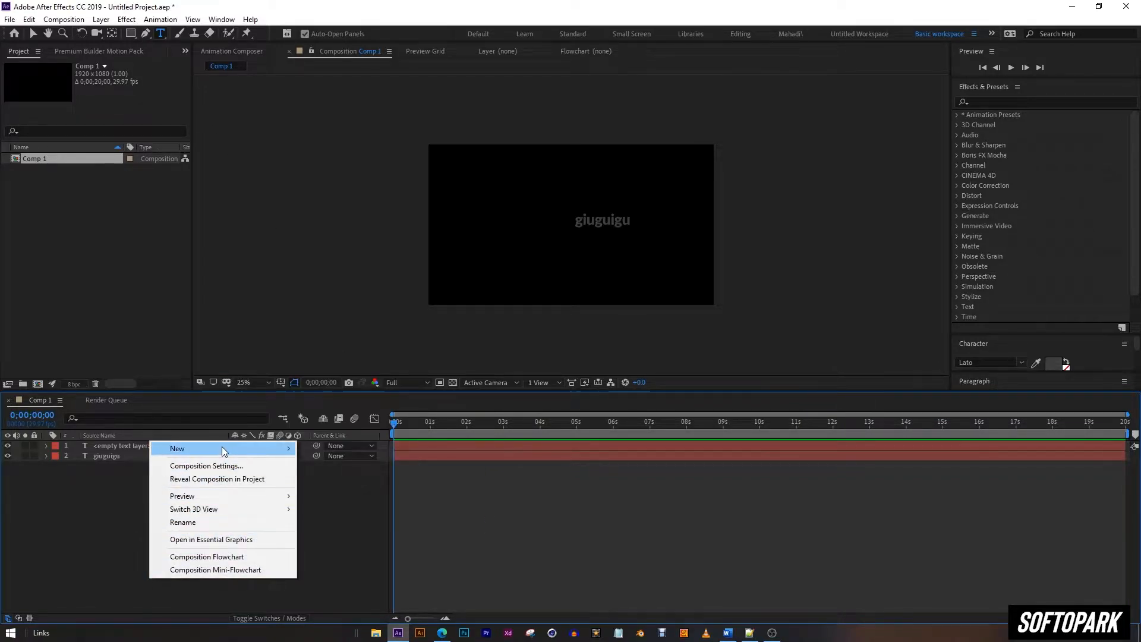
mouse_move(229, 450)
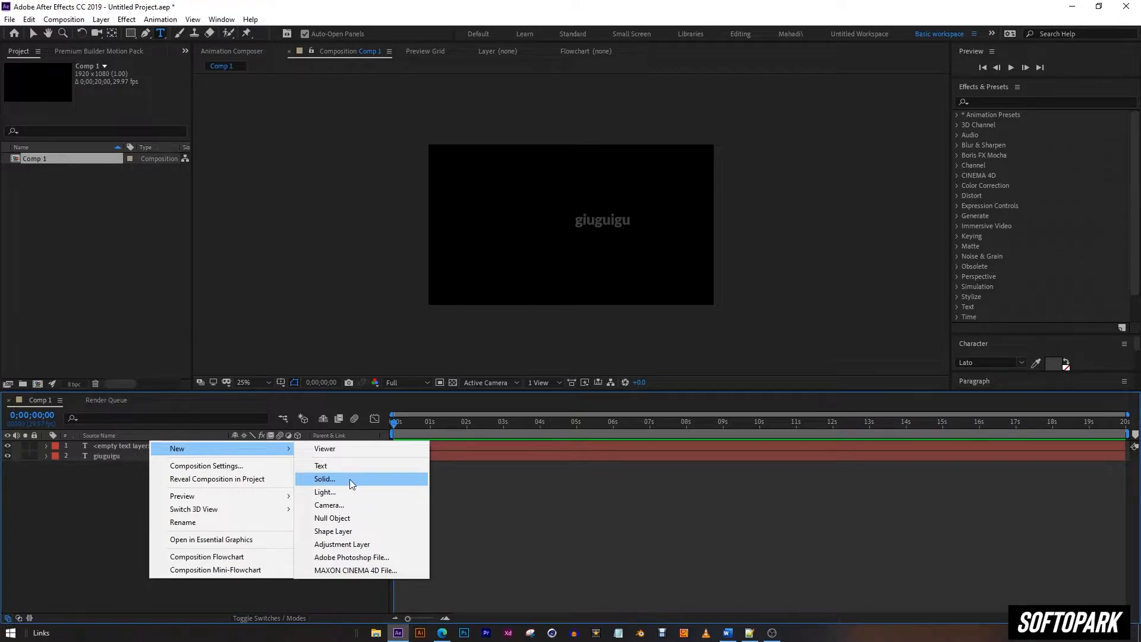
left_click(330, 478)
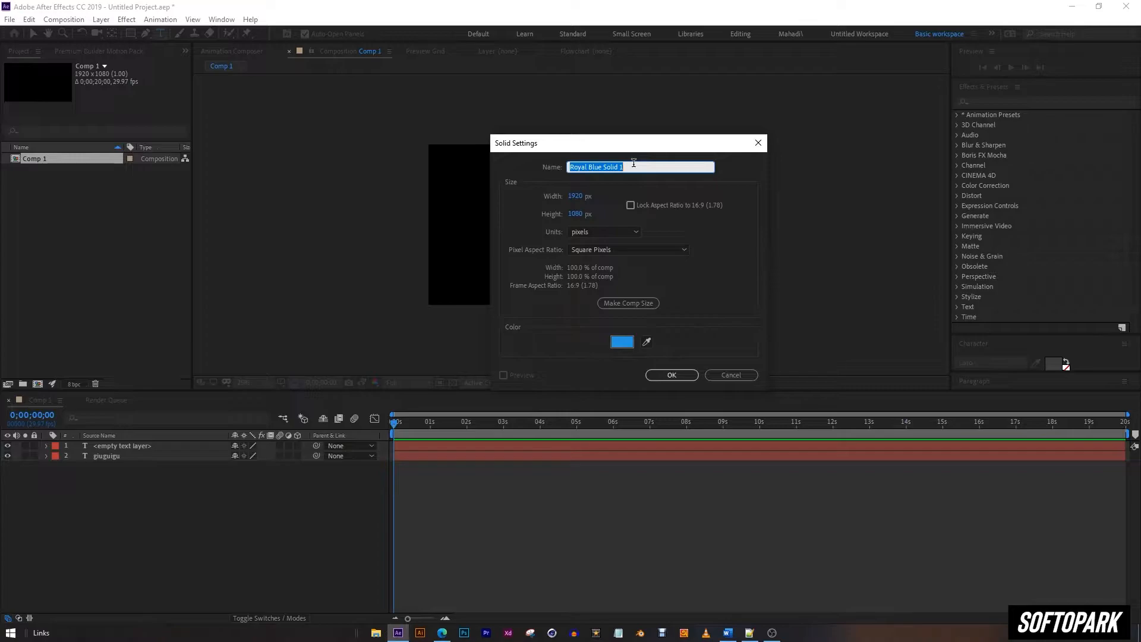
type("BG")
Step: Set the new solid's colour to the near-white EEF2F2 and create the layer
left_click(622, 343)
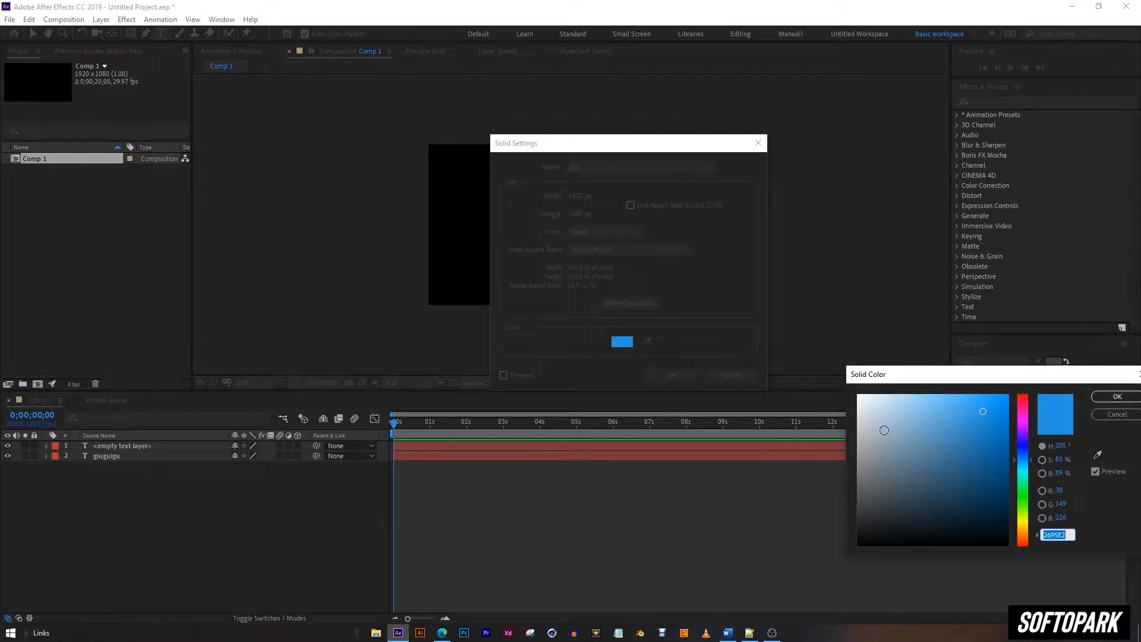
left_click(1023, 470)
left_click(922, 507)
left_click(879, 424)
left_click(860, 396)
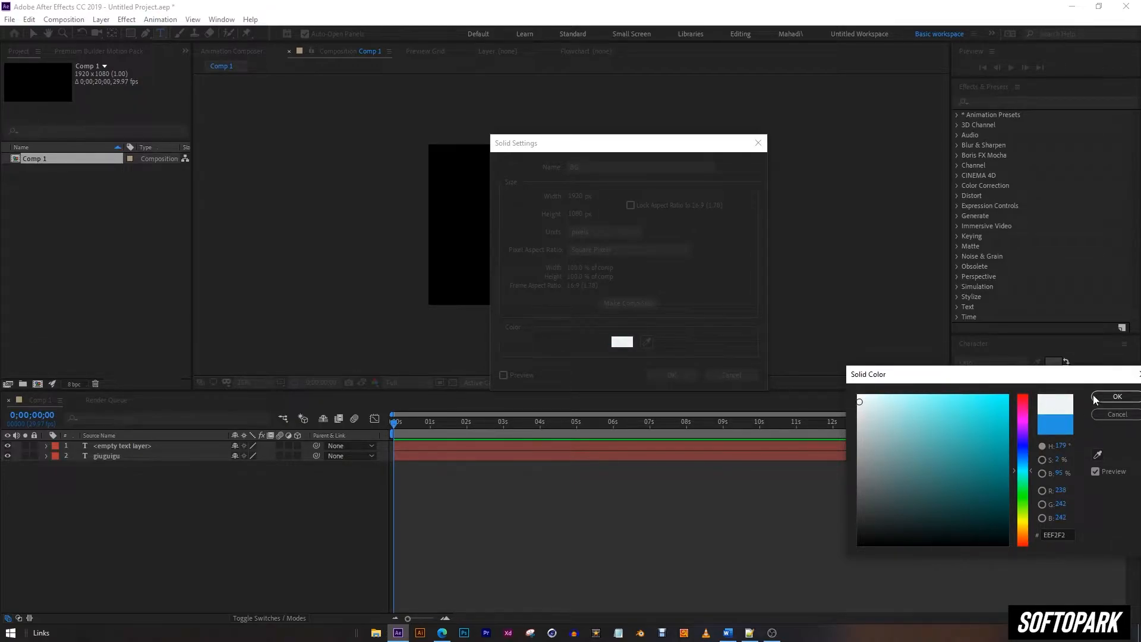
left_click(1118, 397)
left_click(651, 375)
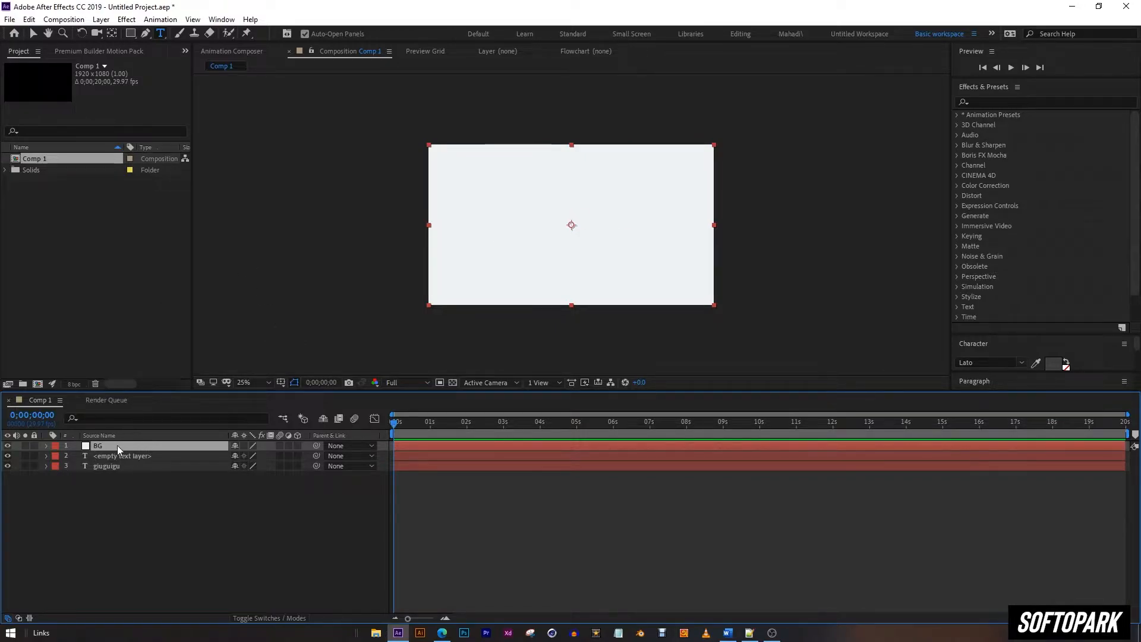
left_click(101, 19)
right_click(177, 398)
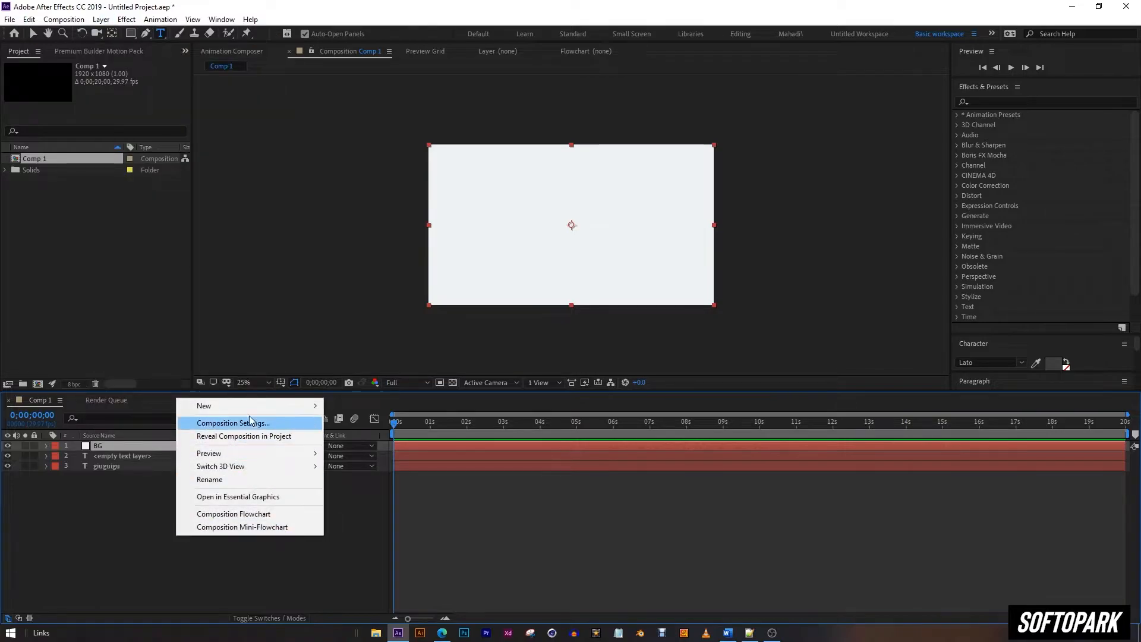
mouse_move(249, 406)
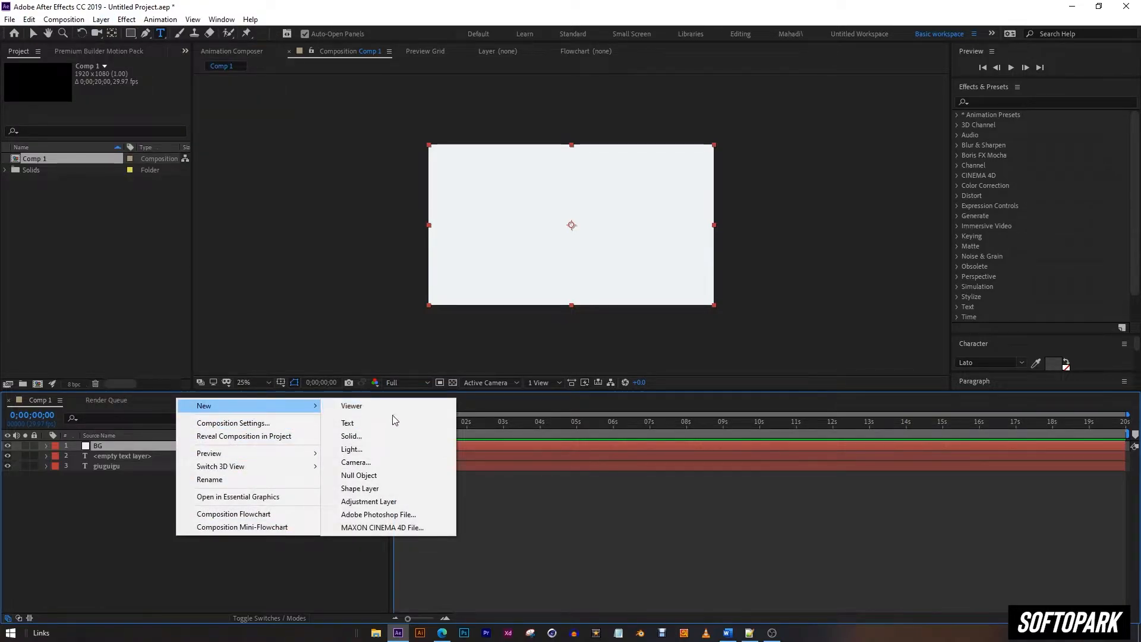
left_click(115, 449)
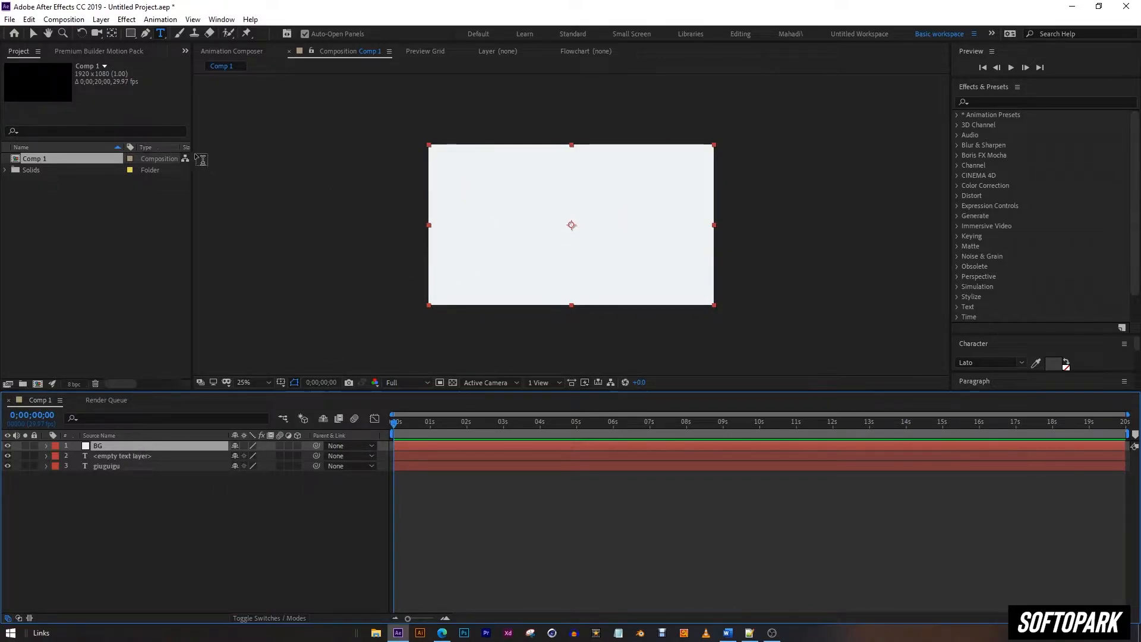
left_click(101, 20)
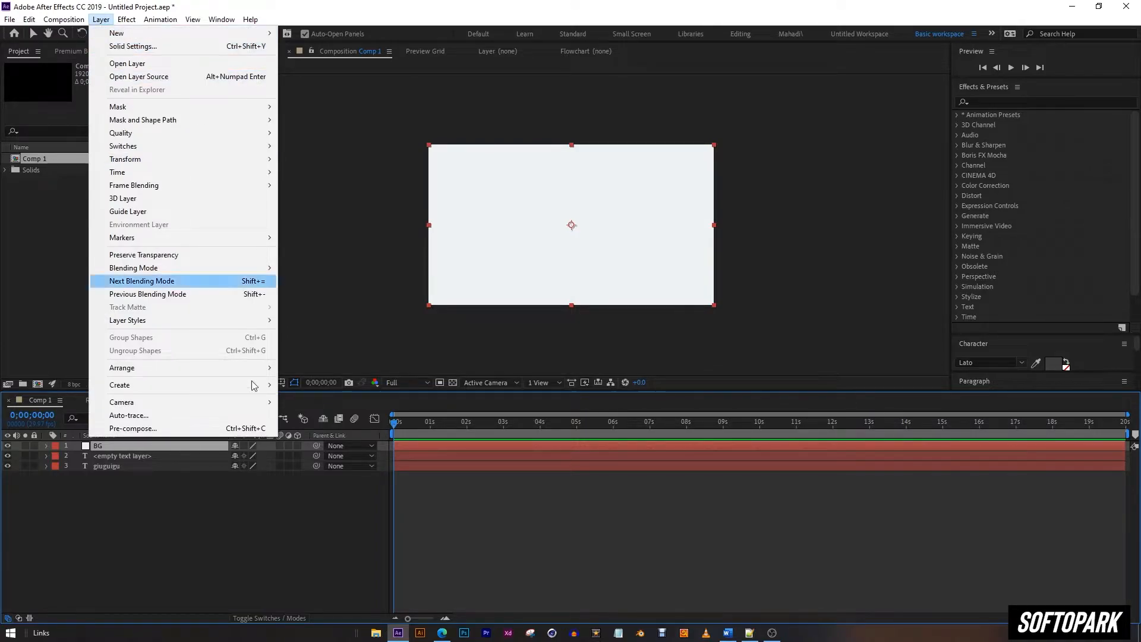
left_click(194, 509)
Step: Change the colour of the BG solid to a bluish purple in its solid settings
left_click(113, 447)
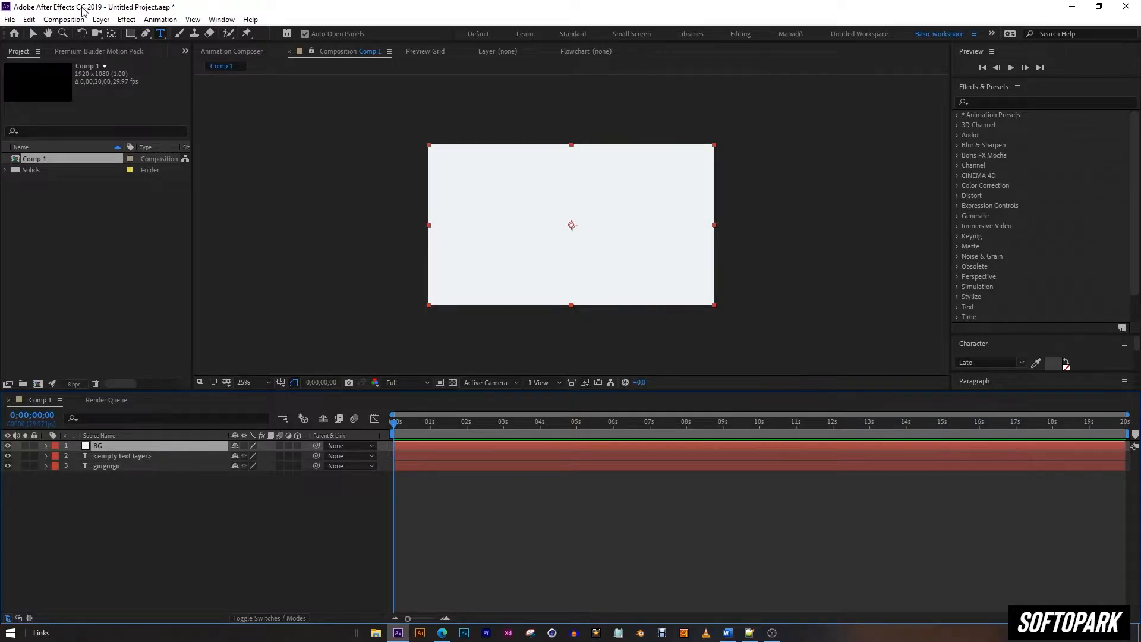
left_click(101, 19)
left_click(122, 46)
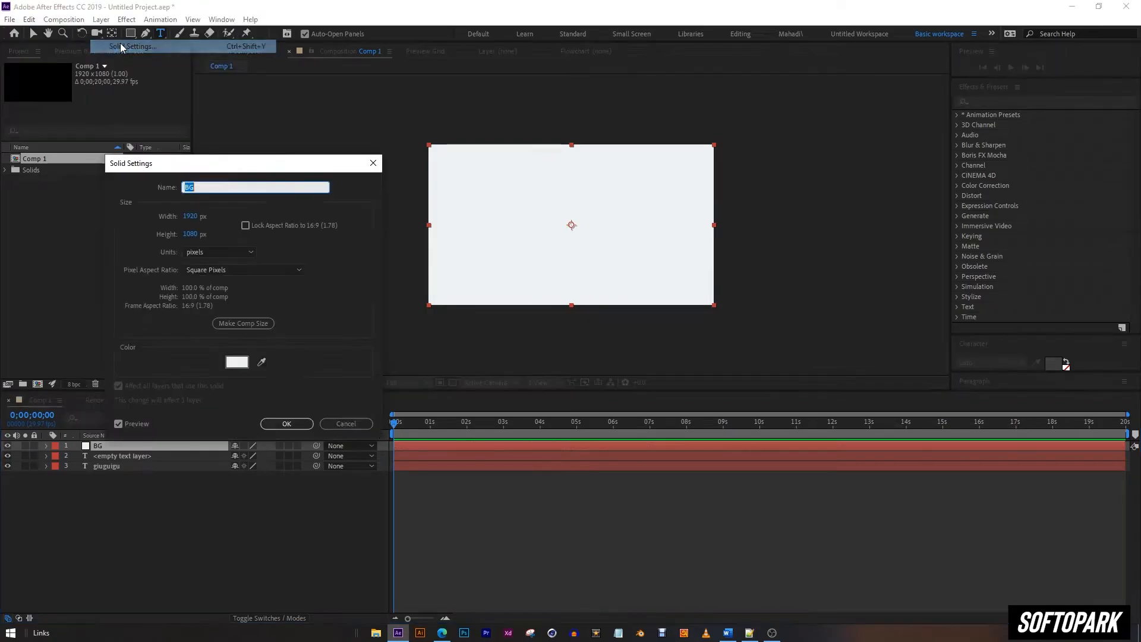
left_click(236, 362)
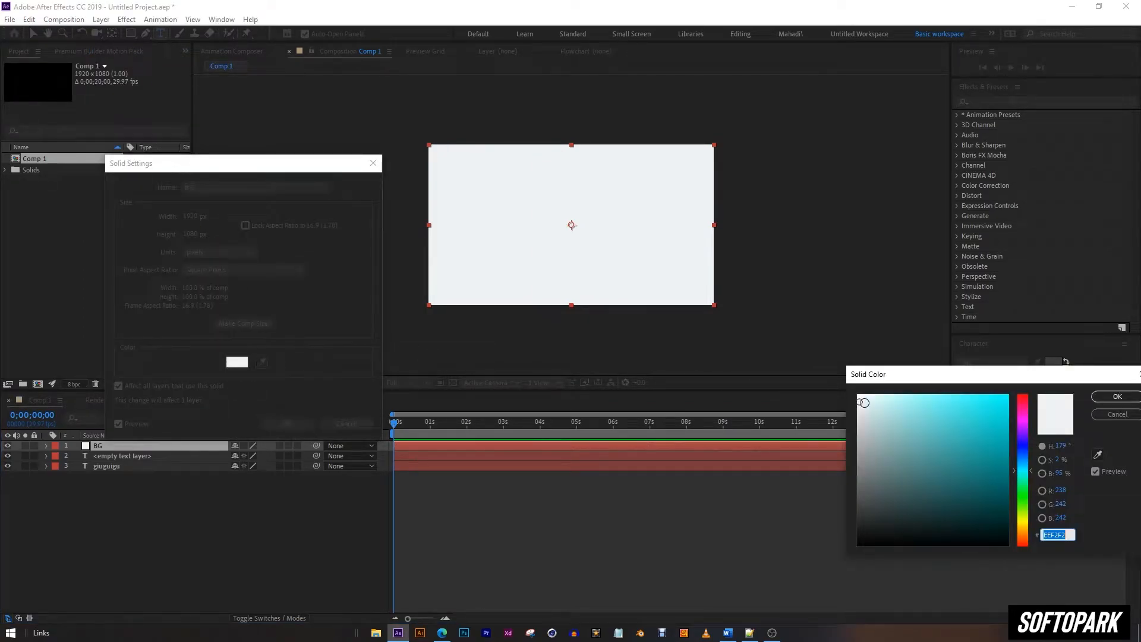
left_click(974, 412)
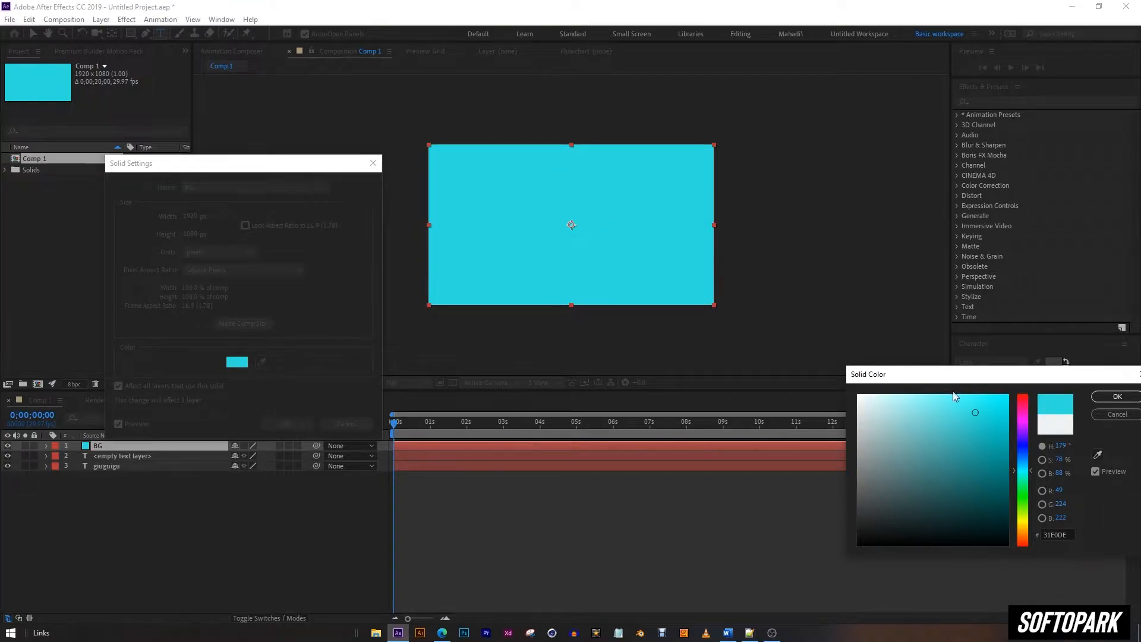
mouse_move(1029, 419)
left_mouse_down()
mouse_move(1028, 450)
mouse_move(1028, 439)
left_mouse_up()
left_click(1117, 396)
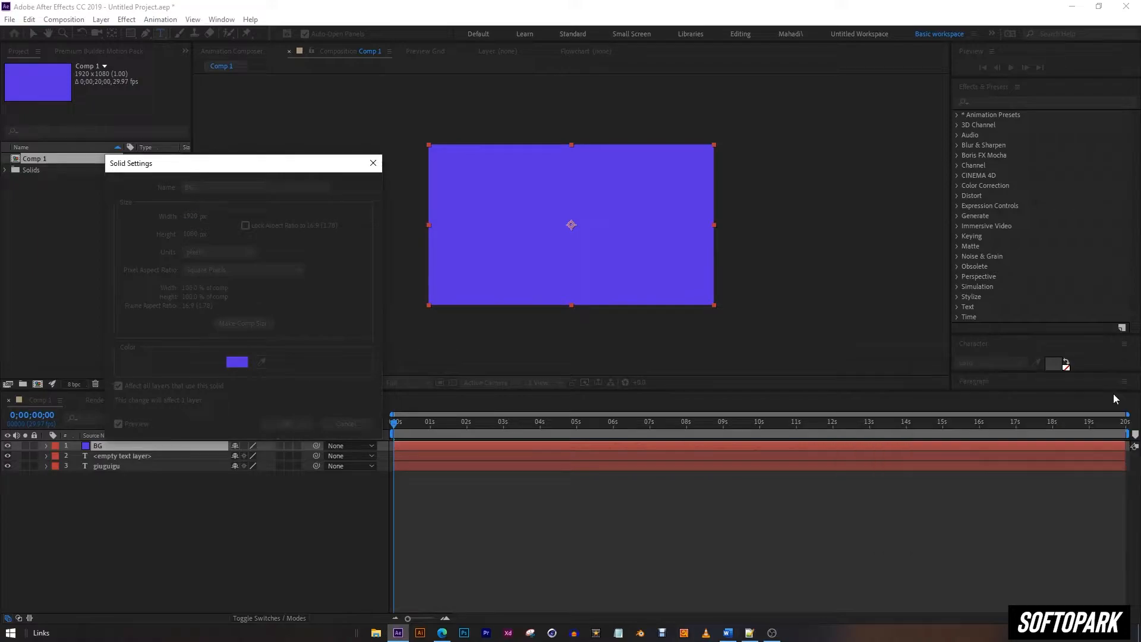
left_click(287, 424)
right_click(137, 524)
mouse_move(209, 397)
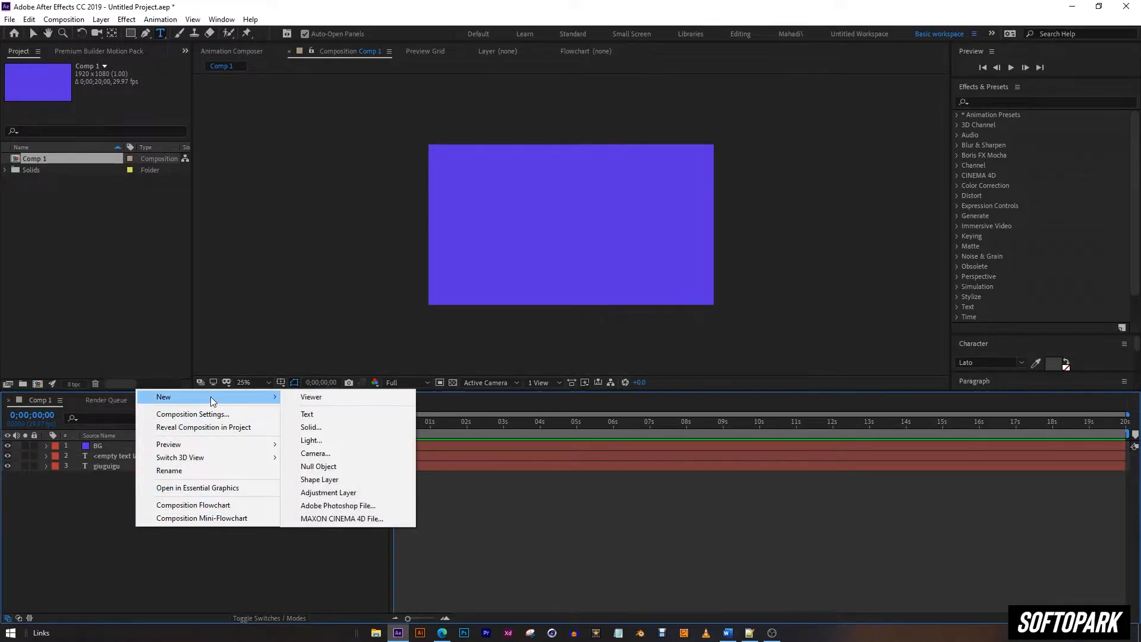
left_click(332, 441)
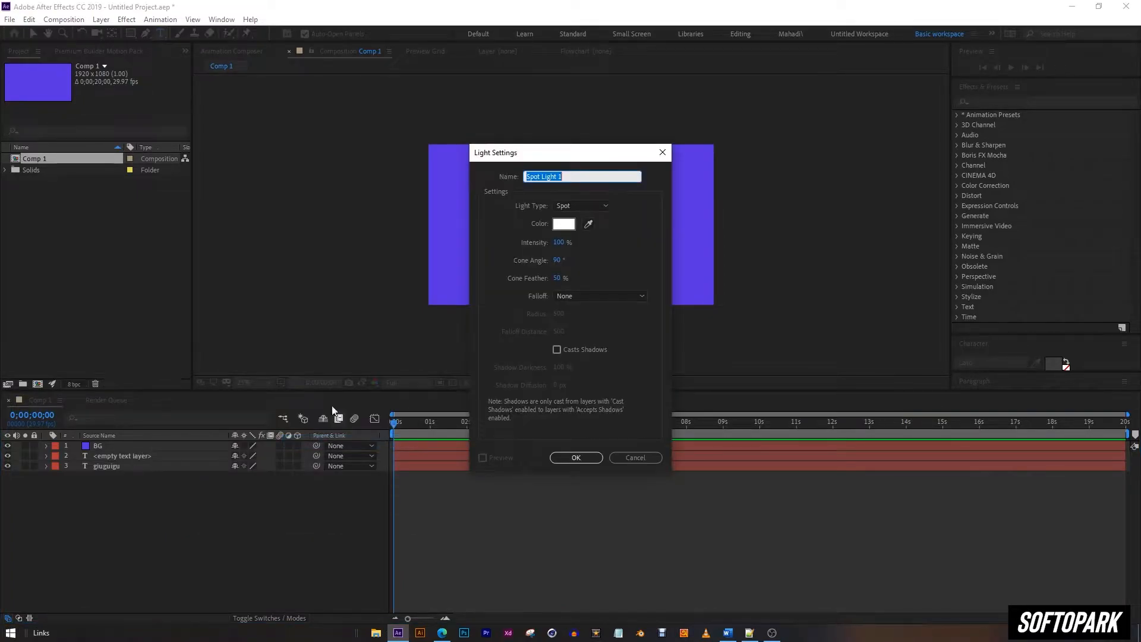
left_click_drag(516, 160, 791, 133)
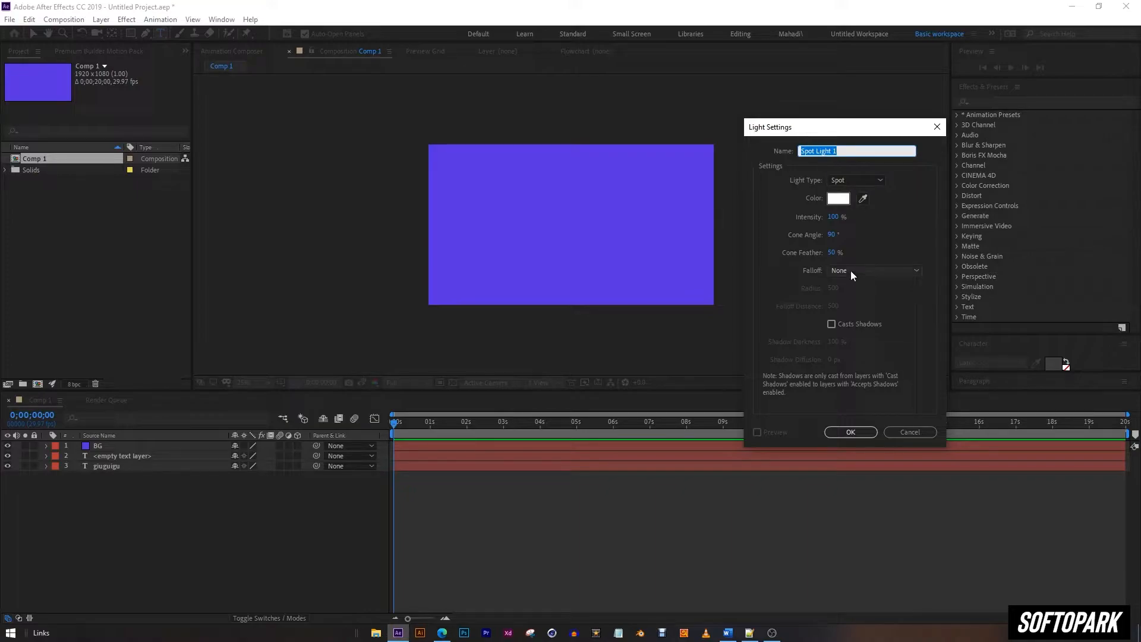
left_click(904, 433)
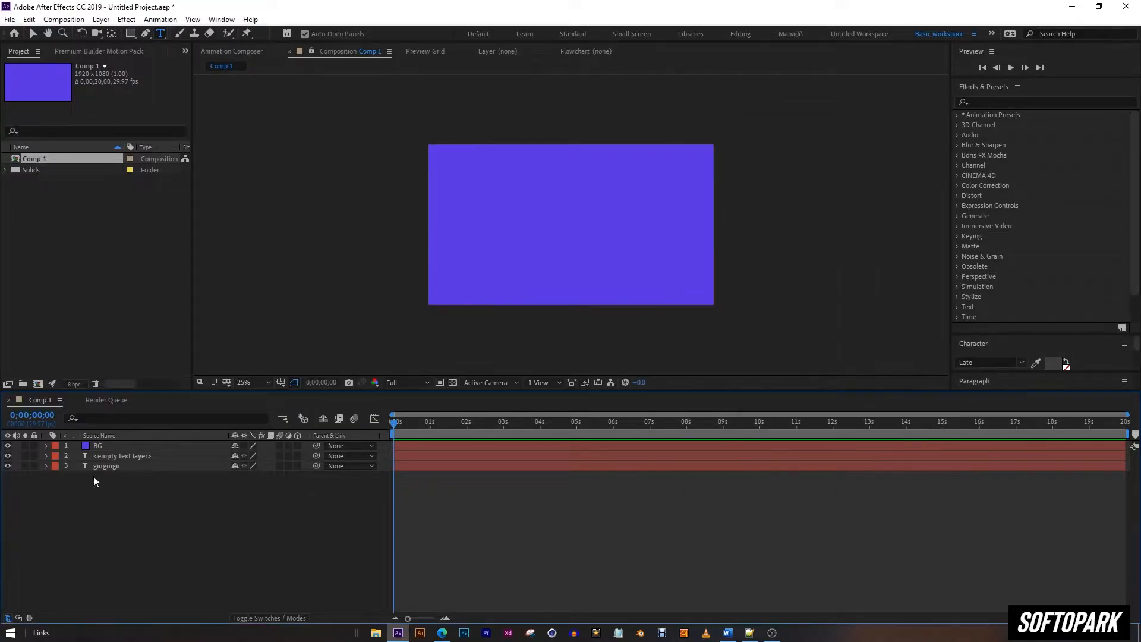
Step: Draw a roughly square rectangle shape with a dark grey 555555 fill near the middle of the composition
left_click(132, 38)
left_click(180, 35)
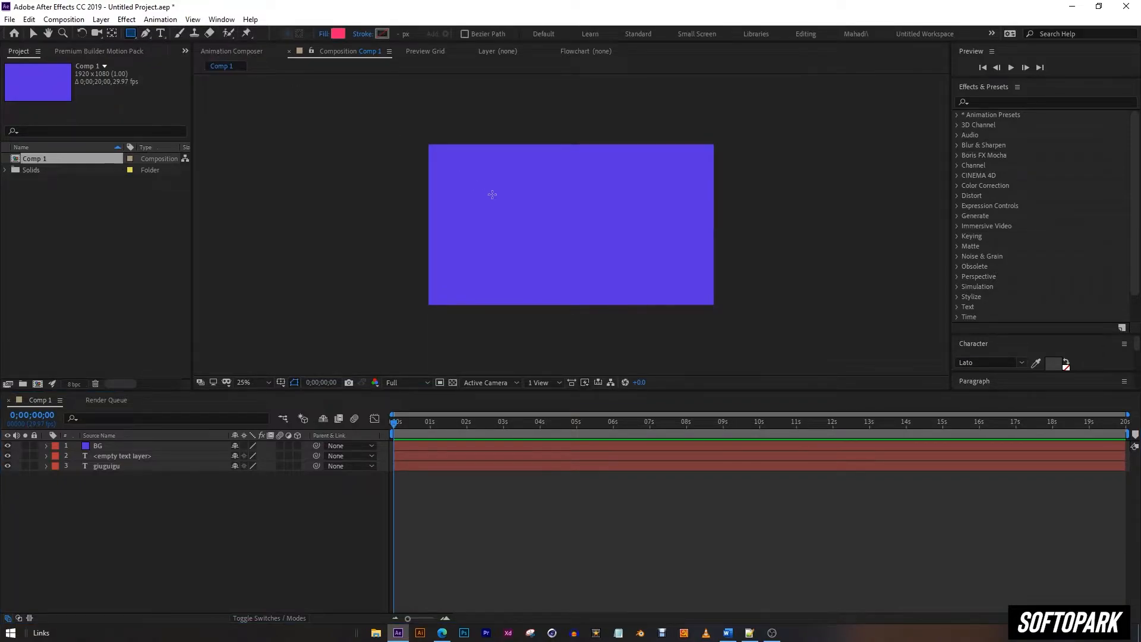
left_click(338, 34)
left_click_drag(892, 434, 855, 495)
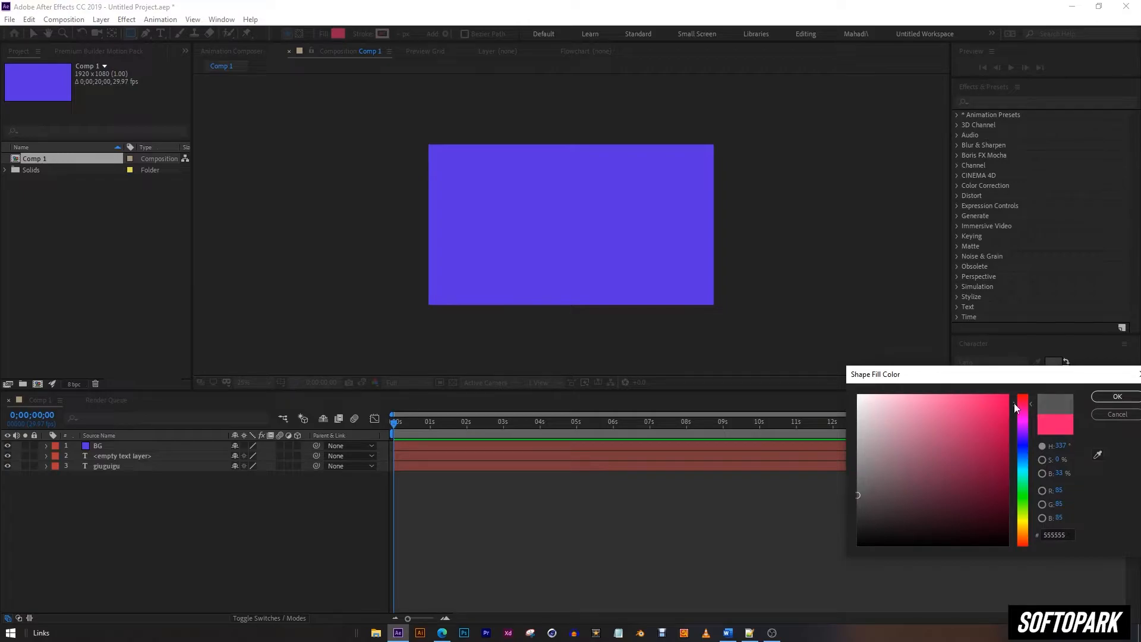
left_click(1117, 397)
mouse_move(511, 177)
left_mouse_down()
mouse_move(622, 266)
mouse_move(597, 267)
left_mouse_up()
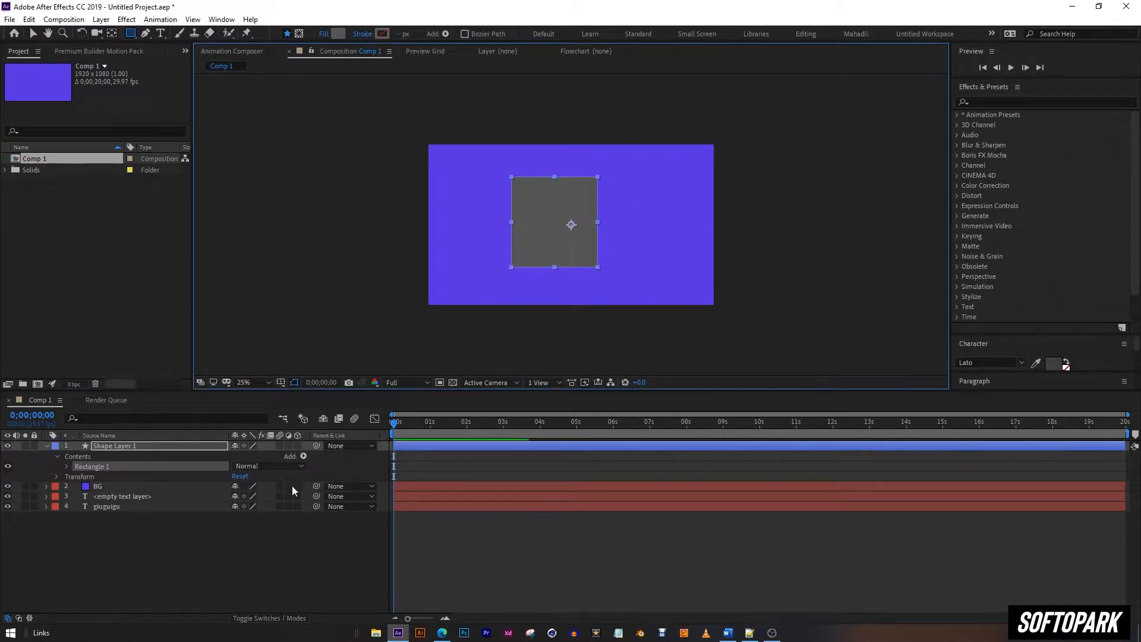
Step: Turn the grey square's shape layer and the BG solid into 3D layers
left_click(273, 460)
left_click(298, 446)
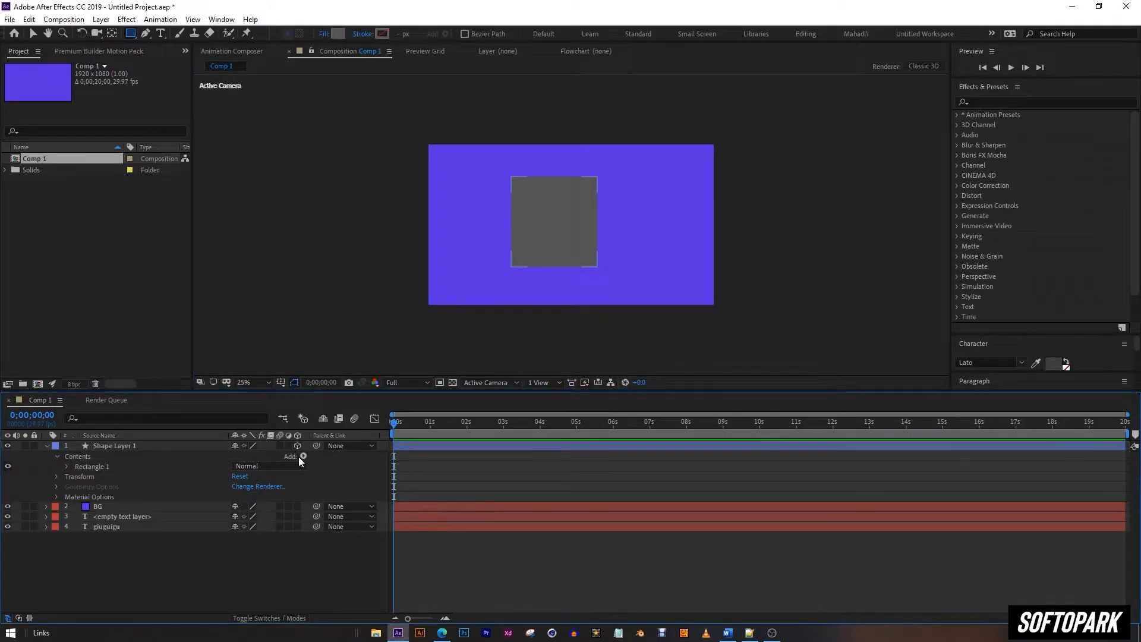
left_click(297, 506)
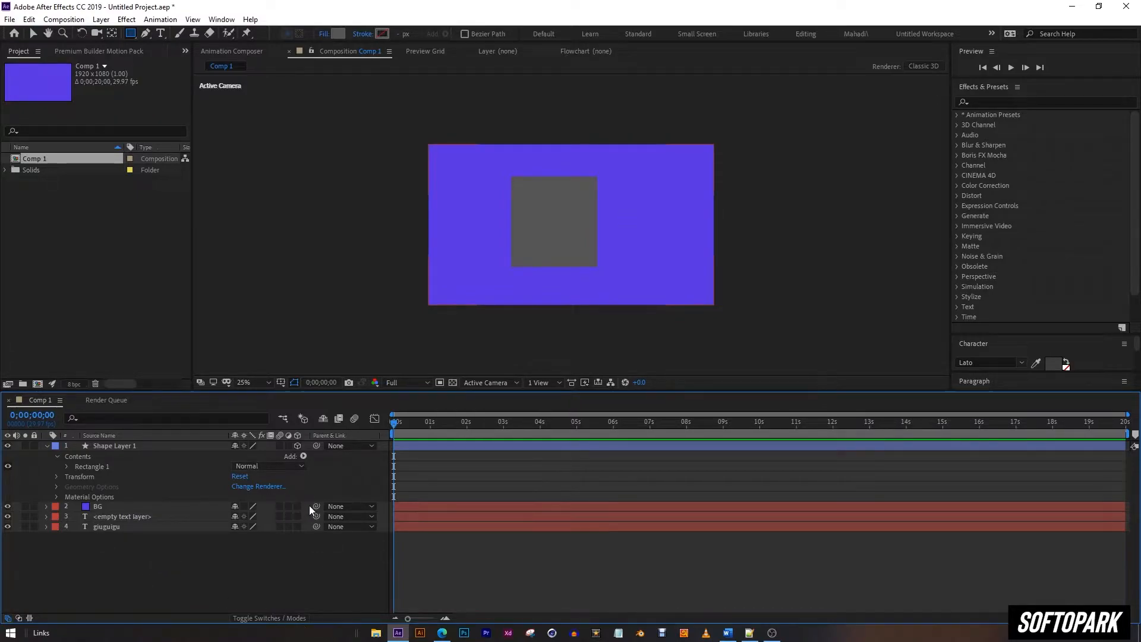
Step: Add a white light of type Spot to the composition, keeping the default intensity and cone settings
right_click(192, 572)
mouse_move(273, 441)
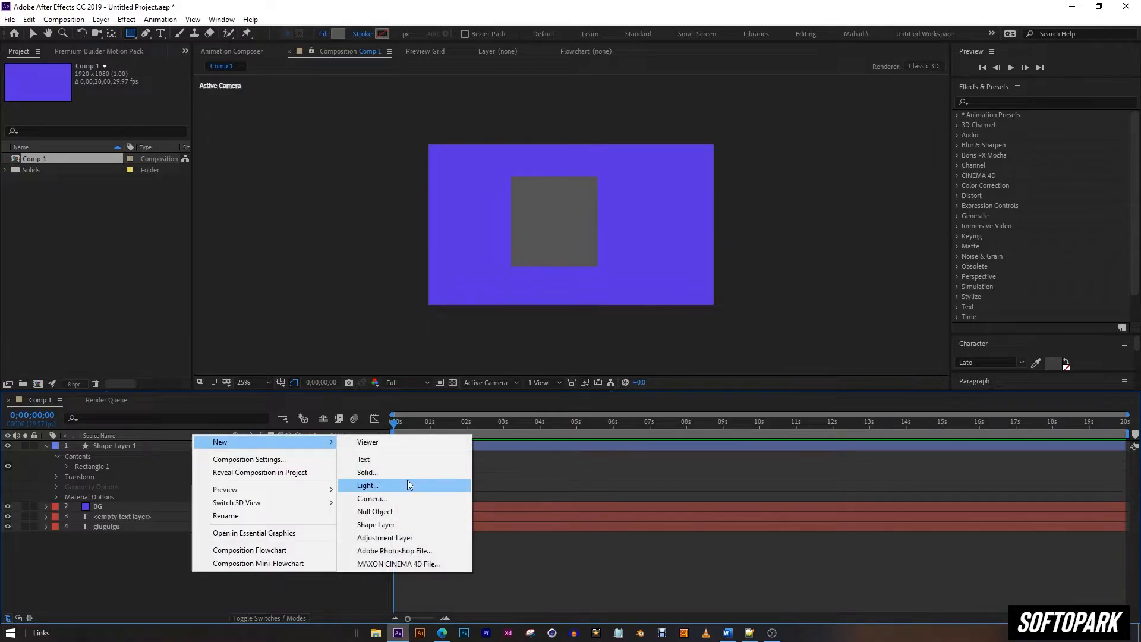
left_click(408, 485)
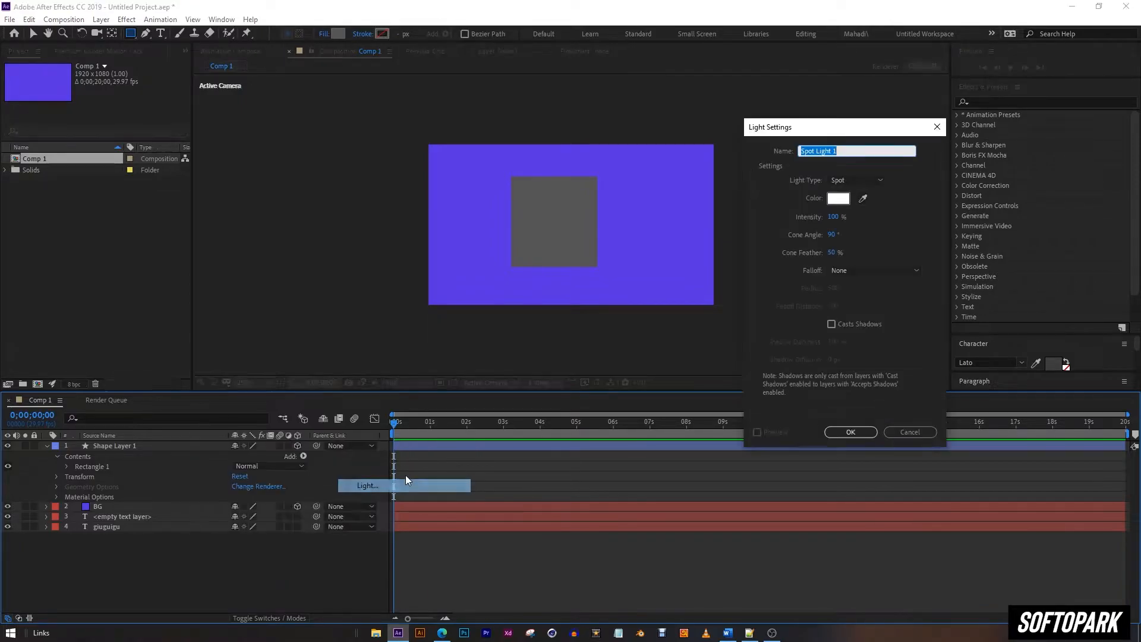
left_click(853, 180)
left_click(891, 213)
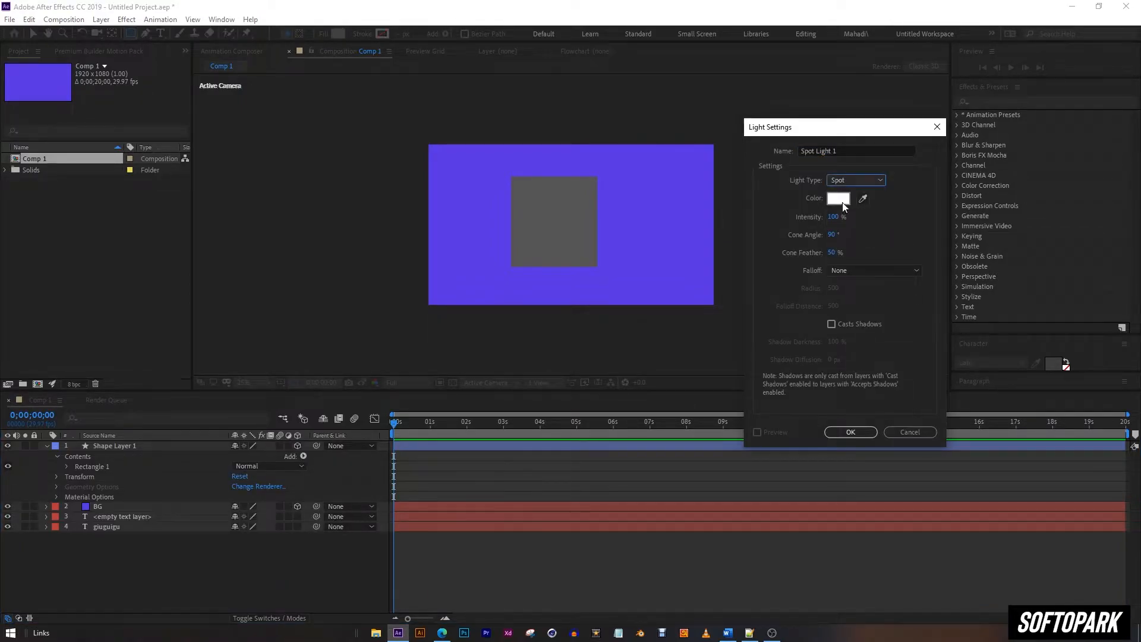
left_click(851, 431)
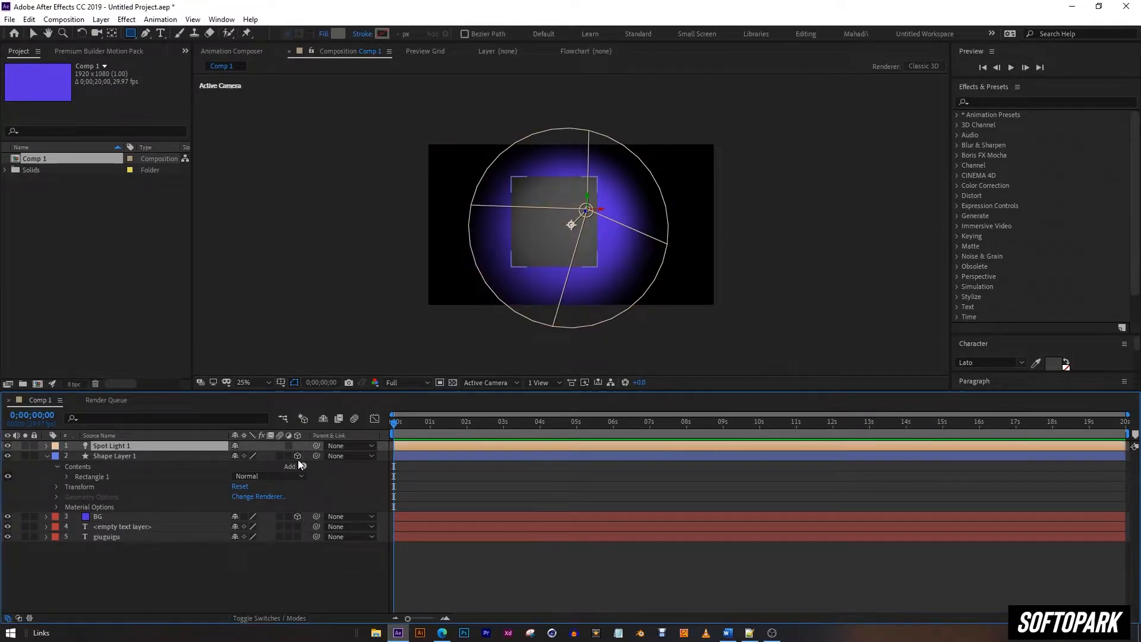
Step: Move the grey square slightly to the right in the composition and select the spot light layer
left_click(33, 34)
mouse_move(573, 224)
left_mouse_down()
mouse_move(474, 226)
mouse_move(567, 222)
left_mouse_up()
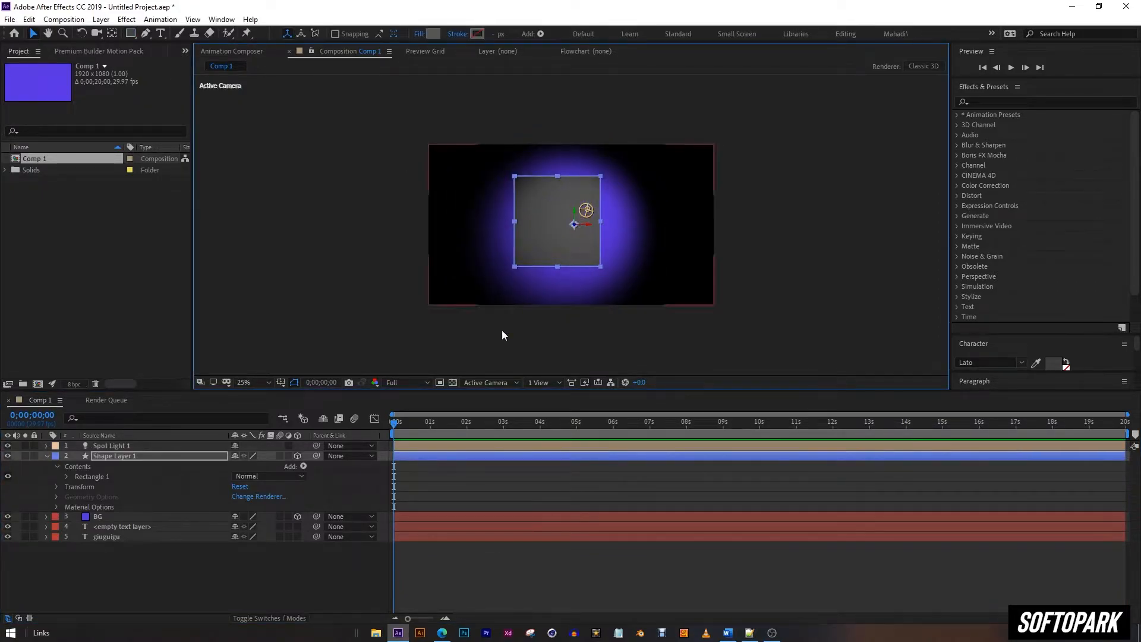
left_click(137, 445)
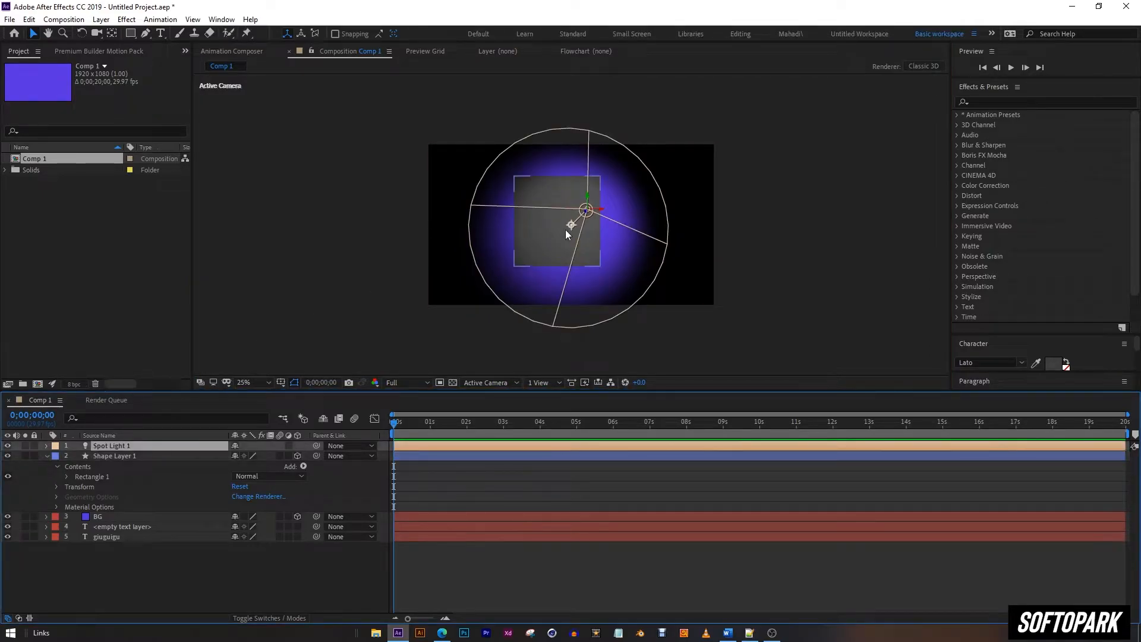
Step: Shift the spot light's point of interest slightly up and left, and turn off 3D for the grey square's layer and the BG solid
mouse_move(571, 226)
left_mouse_down()
mouse_move(587, 227)
mouse_move(605, 186)
mouse_move(452, 249)
mouse_move(649, 319)
mouse_move(404, 274)
mouse_move(729, 179)
mouse_move(663, 312)
mouse_move(530, 204)
mouse_move(565, 219)
left_mouse_up()
left_click(298, 455)
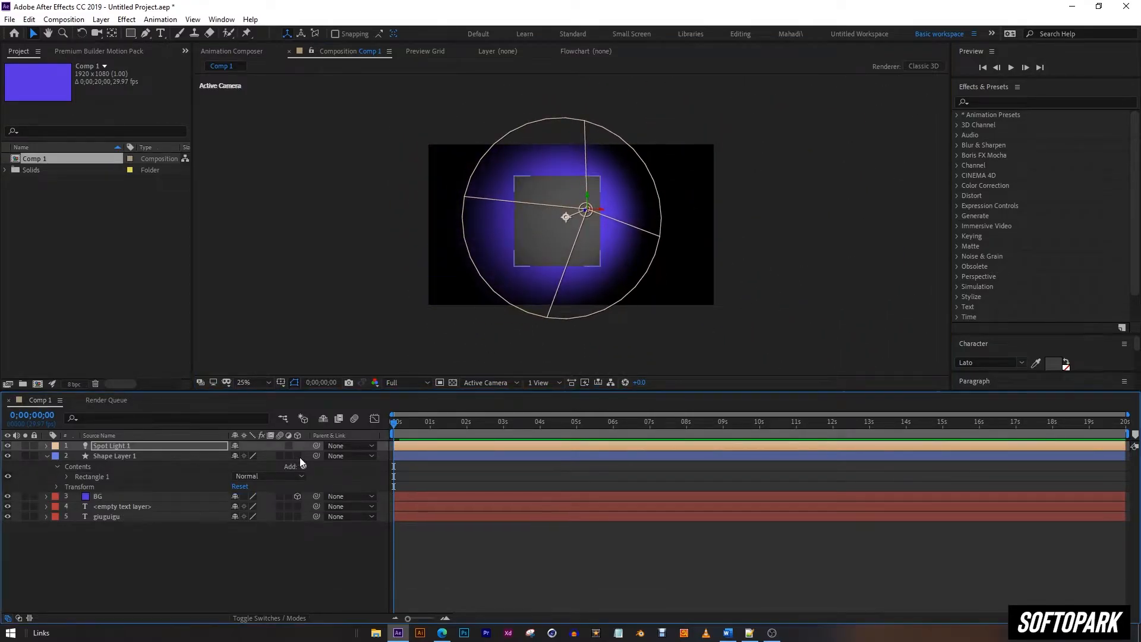
left_click(298, 497)
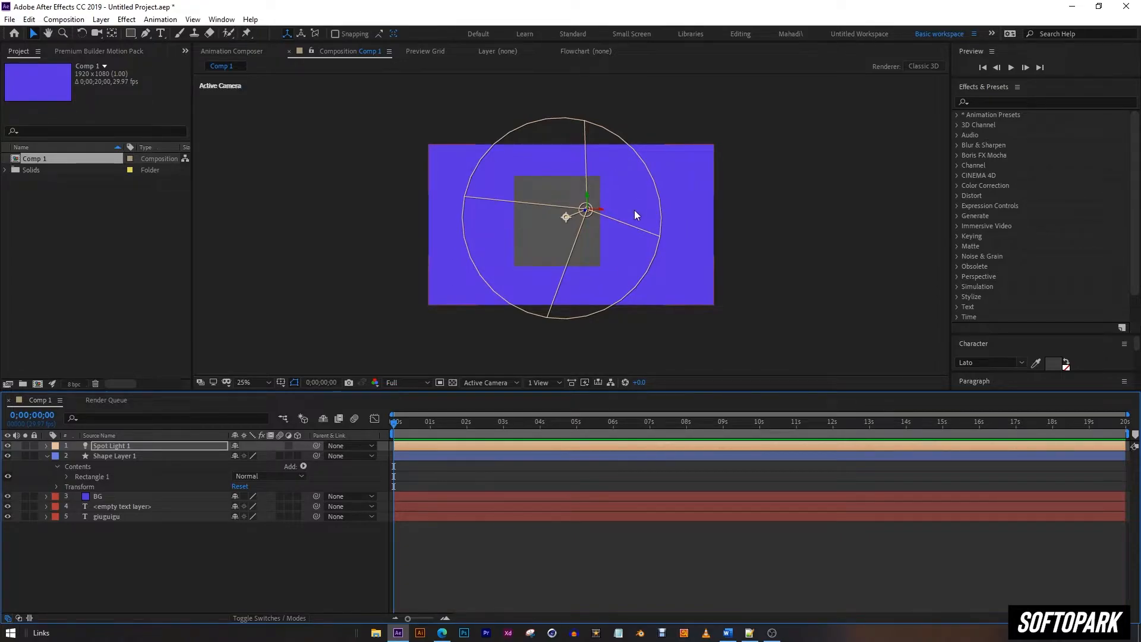
left_click(183, 445)
left_click(101, 19)
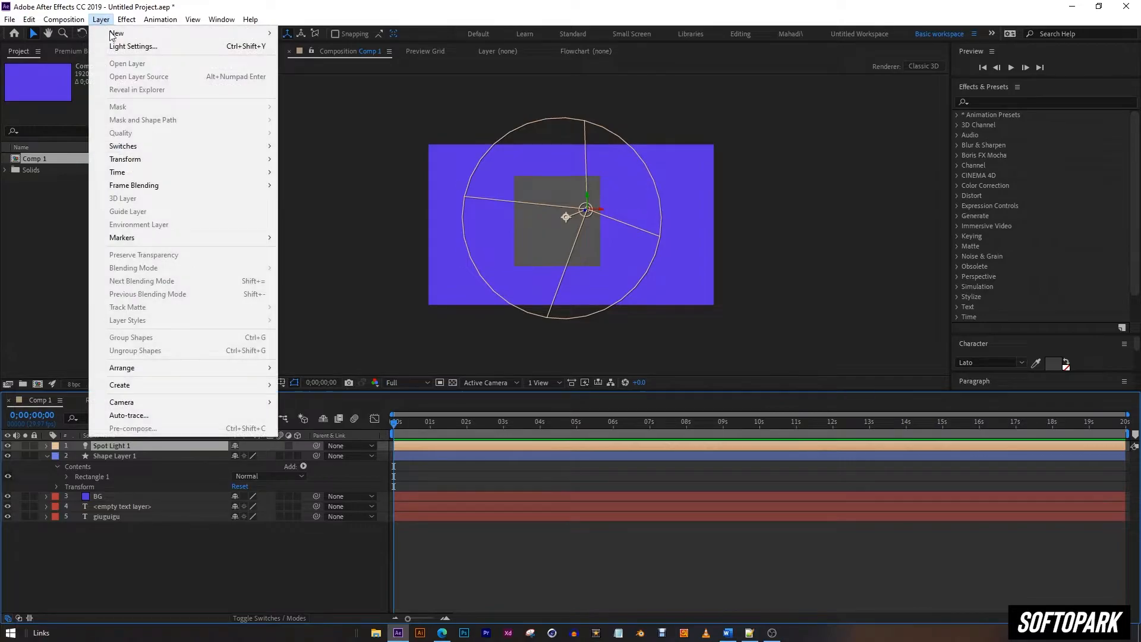
left_click(136, 46)
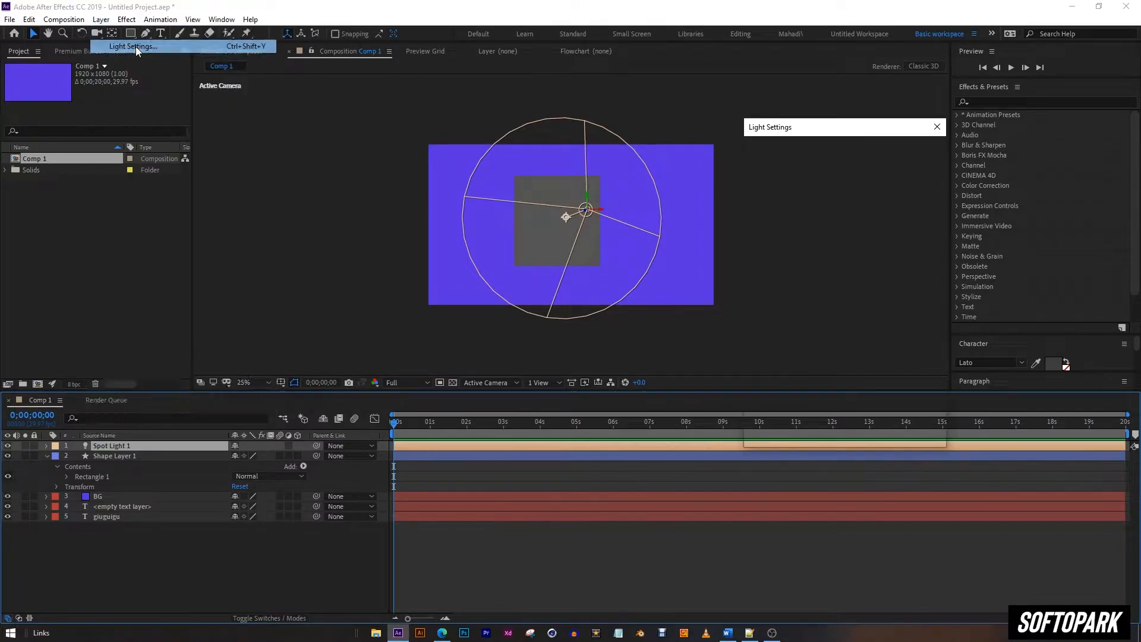
left_click(838, 199)
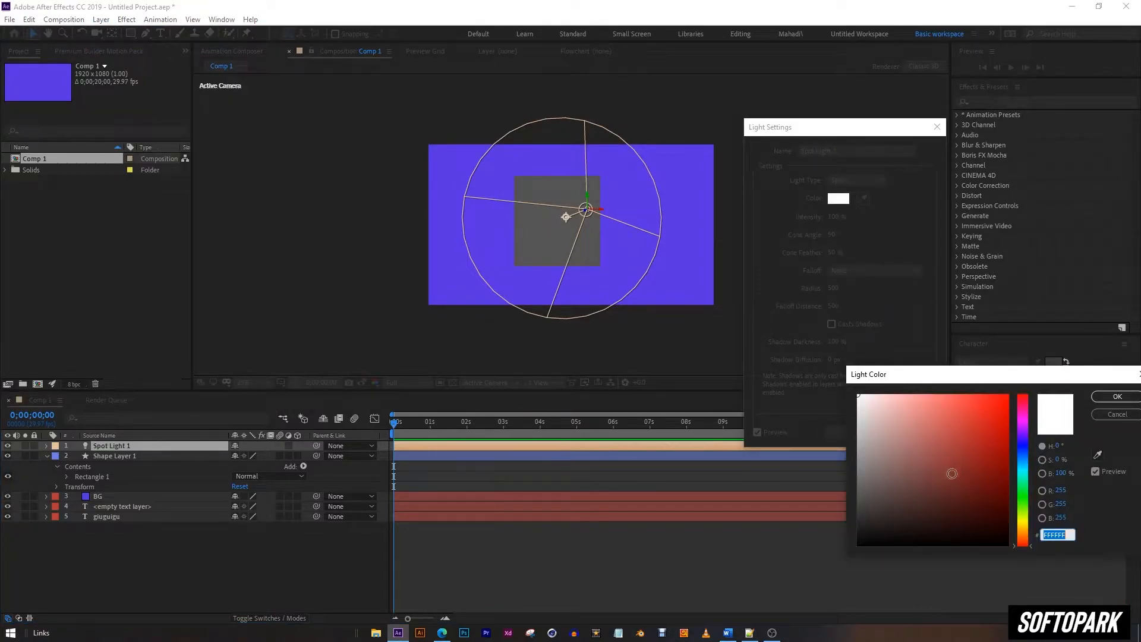
left_click(661, 333)
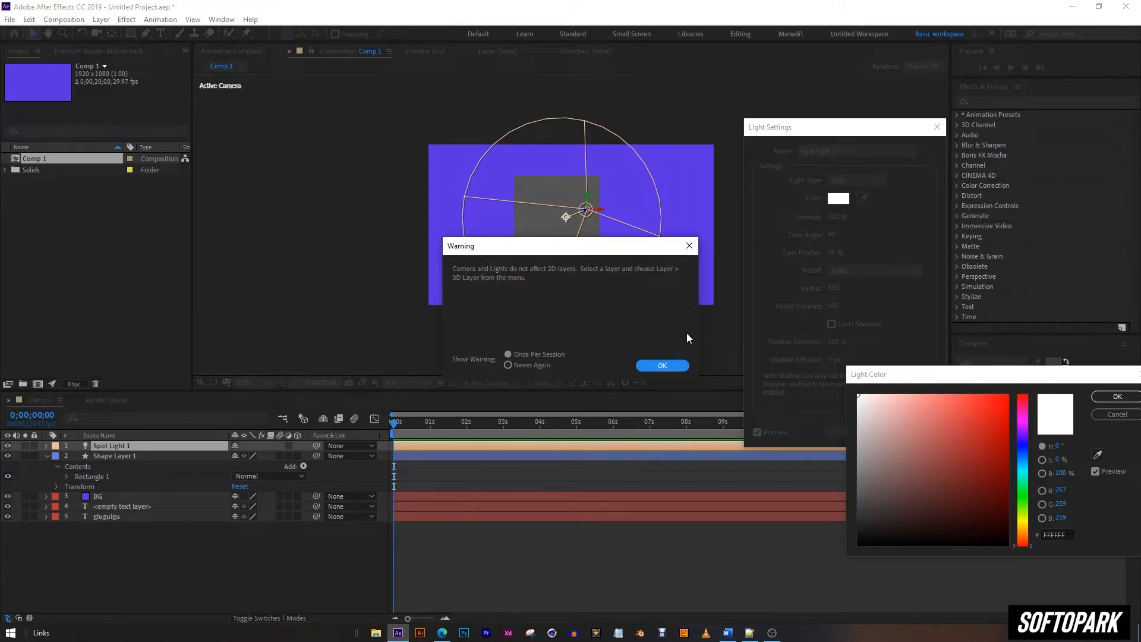
left_click(661, 364)
left_click(966, 409)
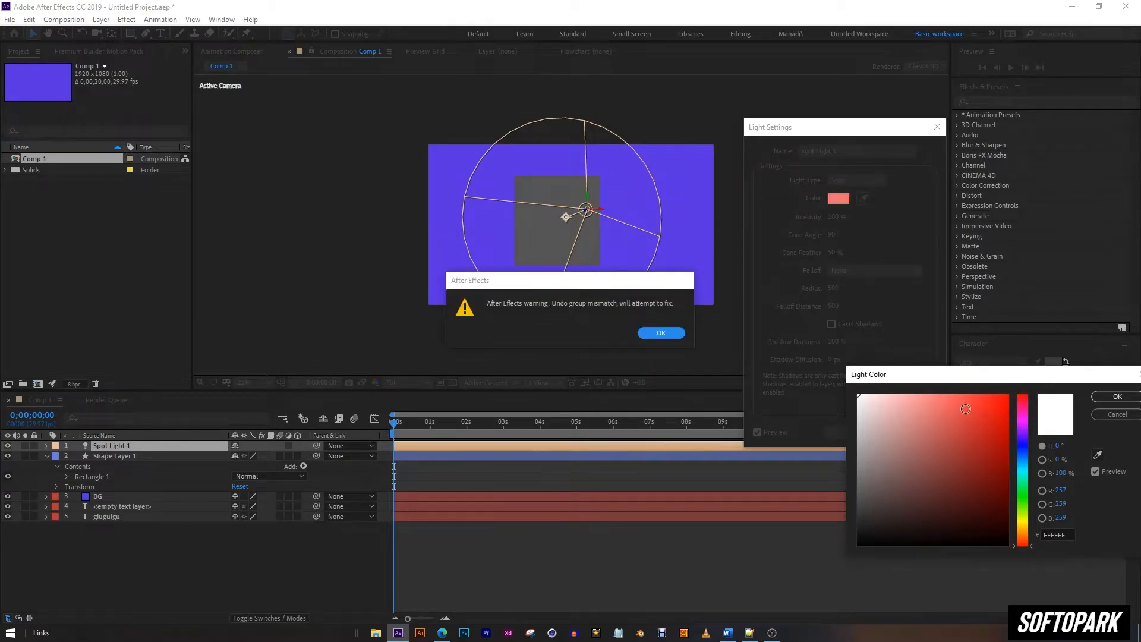
left_click(660, 333)
left_click(1104, 415)
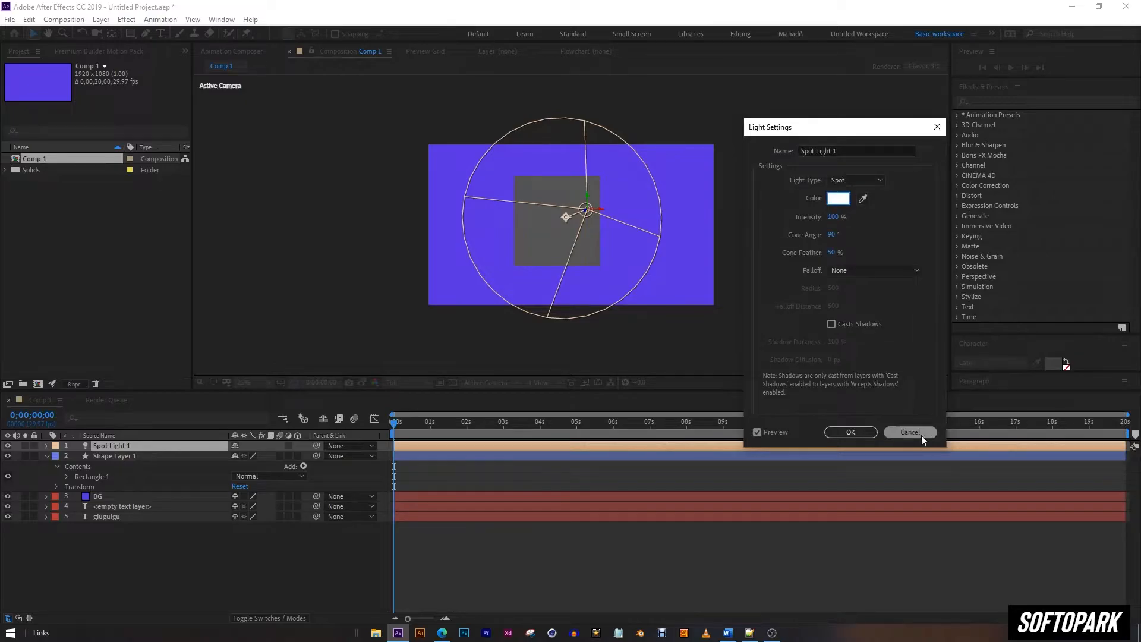
left_click(917, 429)
Step: Turn the grey square's layer and the BG solid into 3D layers again, and try a bright yellow color for the spot light
left_click(298, 455)
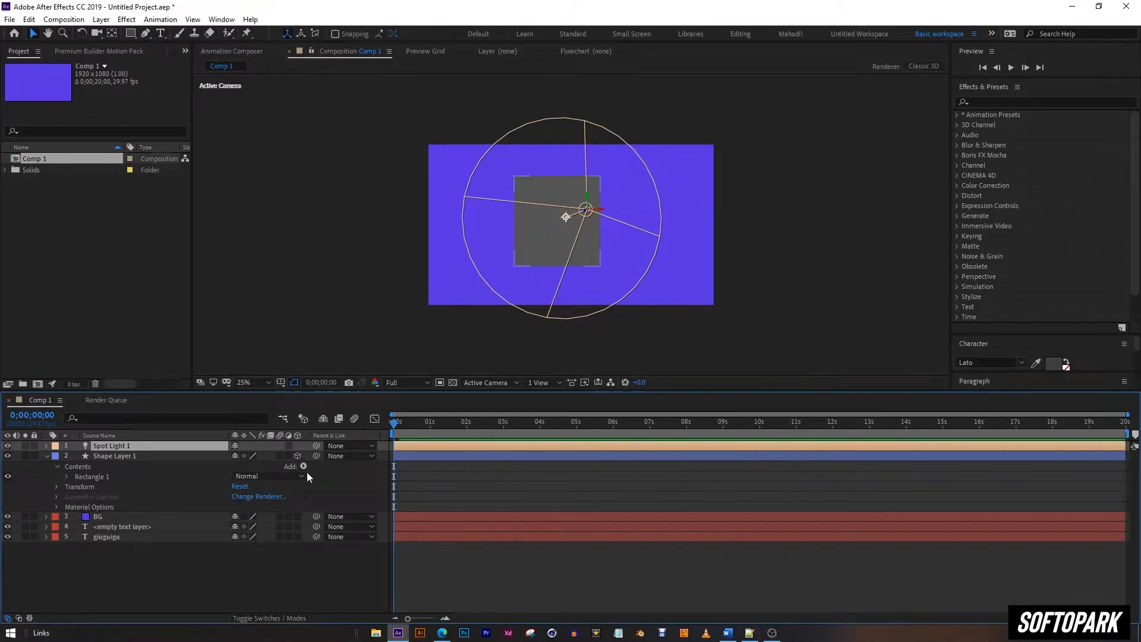
left_click(297, 516)
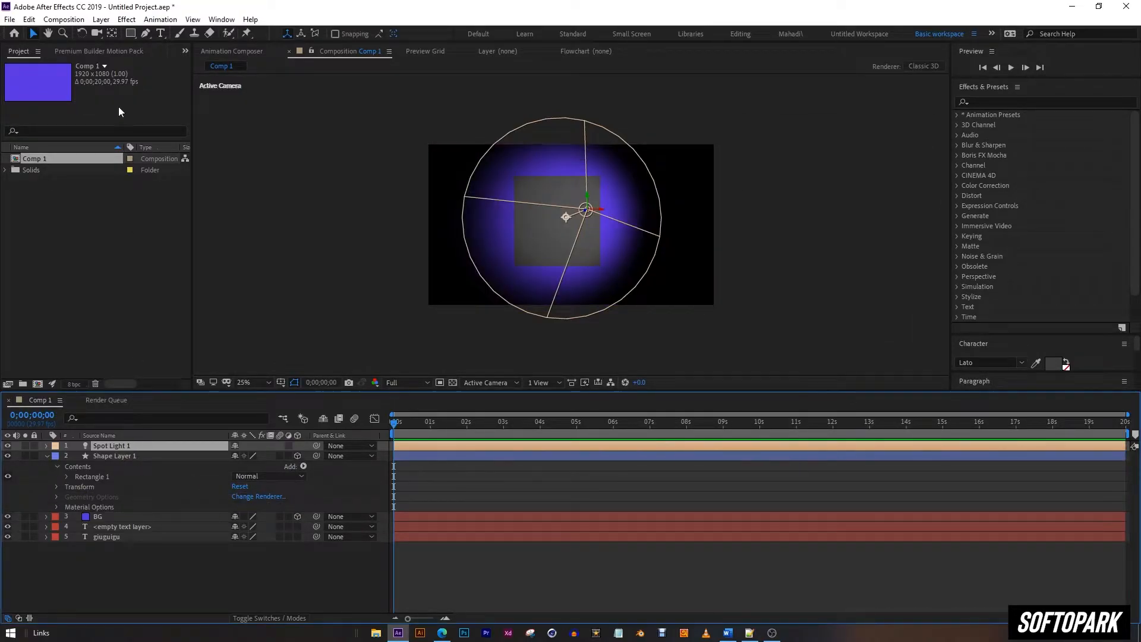
left_click(110, 20)
left_click(133, 46)
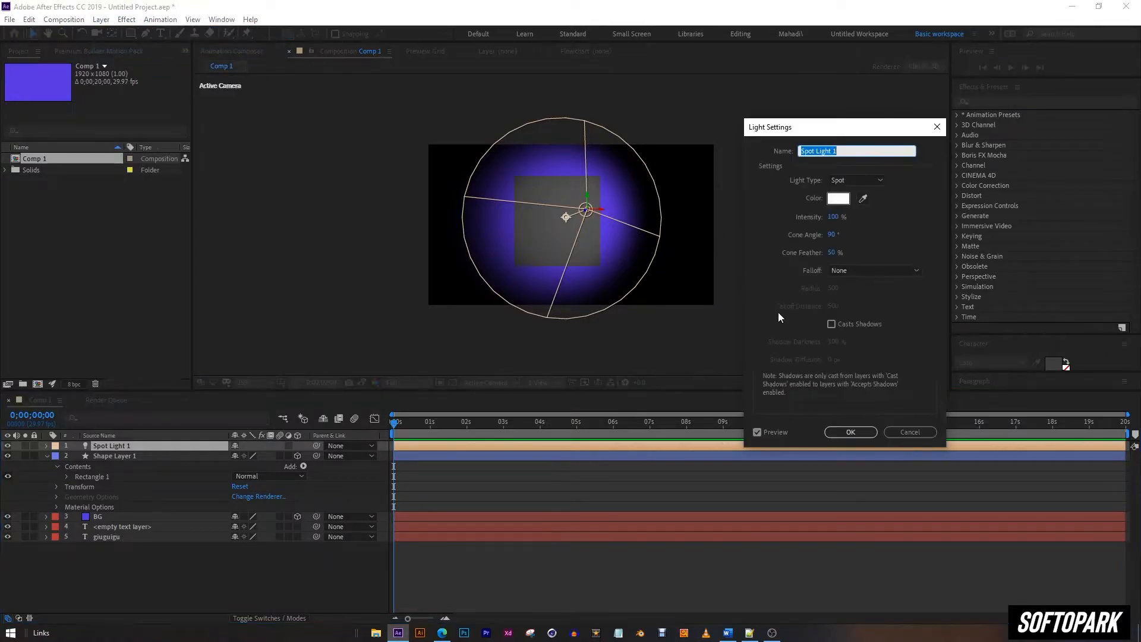
left_click(838, 198)
left_click_drag(954, 470, 980, 415)
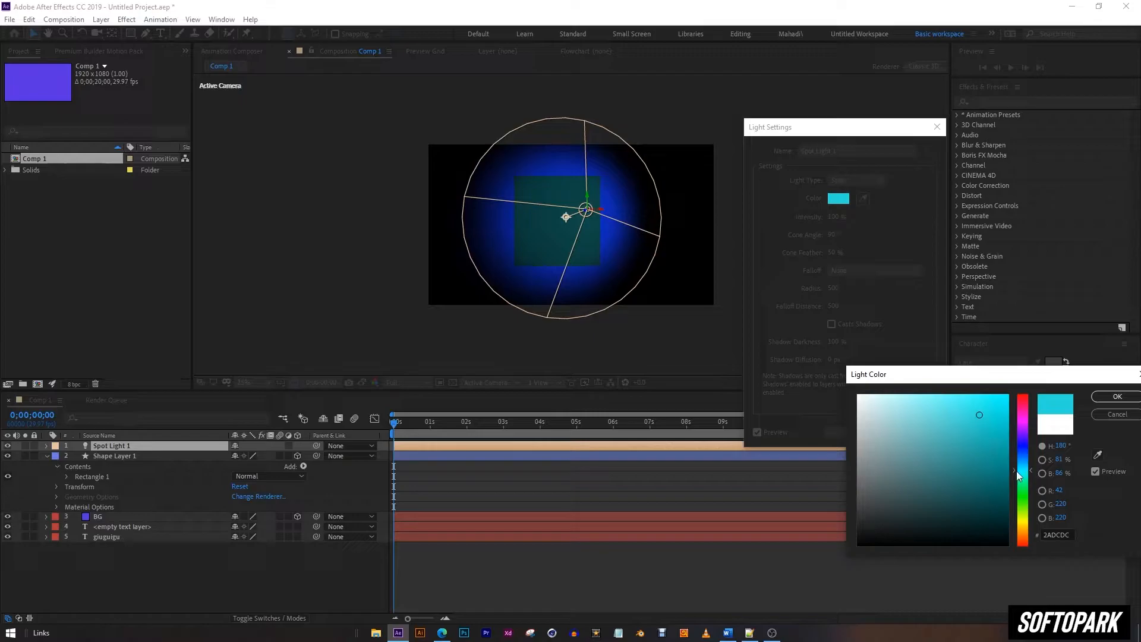
left_click_drag(1017, 473, 1018, 518)
left_click(985, 390)
left_click(1117, 397)
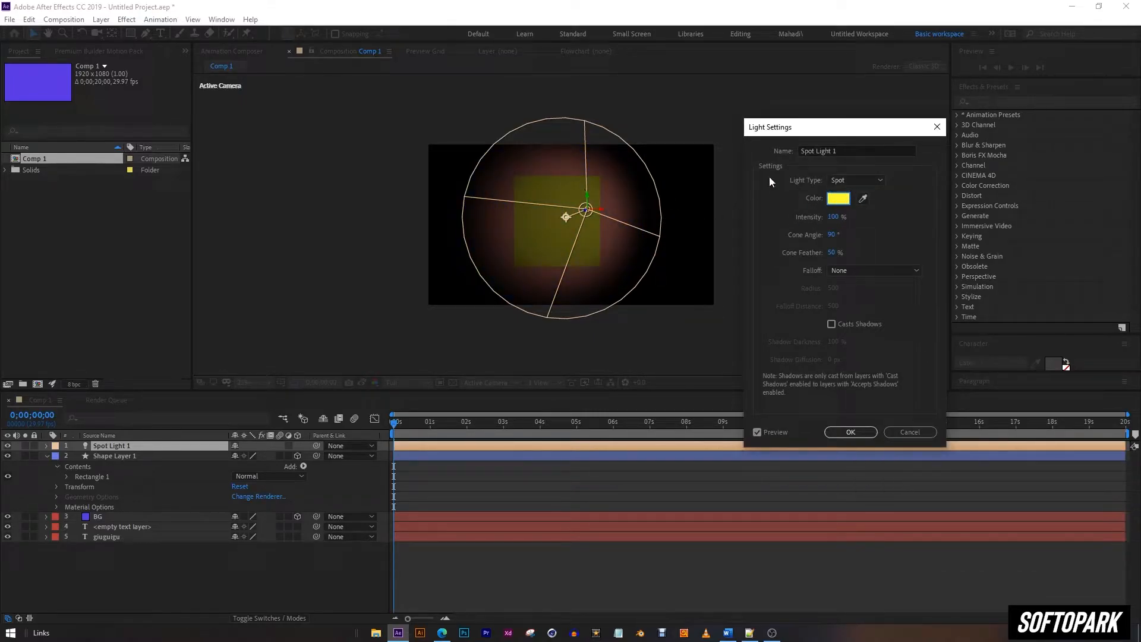
Step: Try the Point light type for the light, and discard the changed light settings
left_click(848, 180)
left_click(858, 190)
left_click(850, 180)
left_click(848, 212)
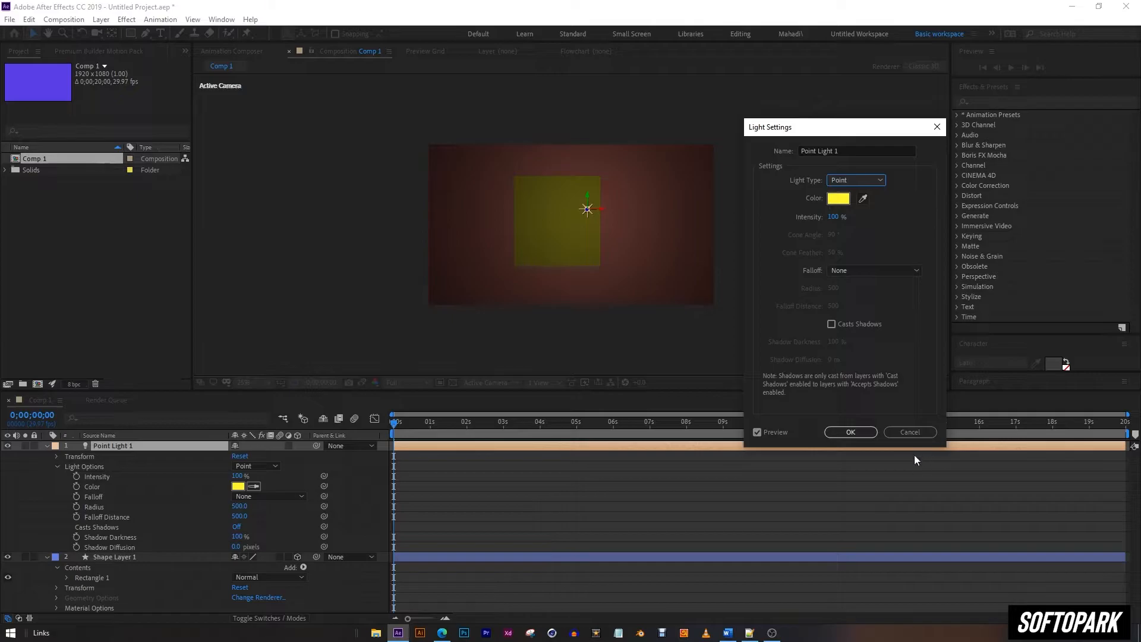
left_click(910, 432)
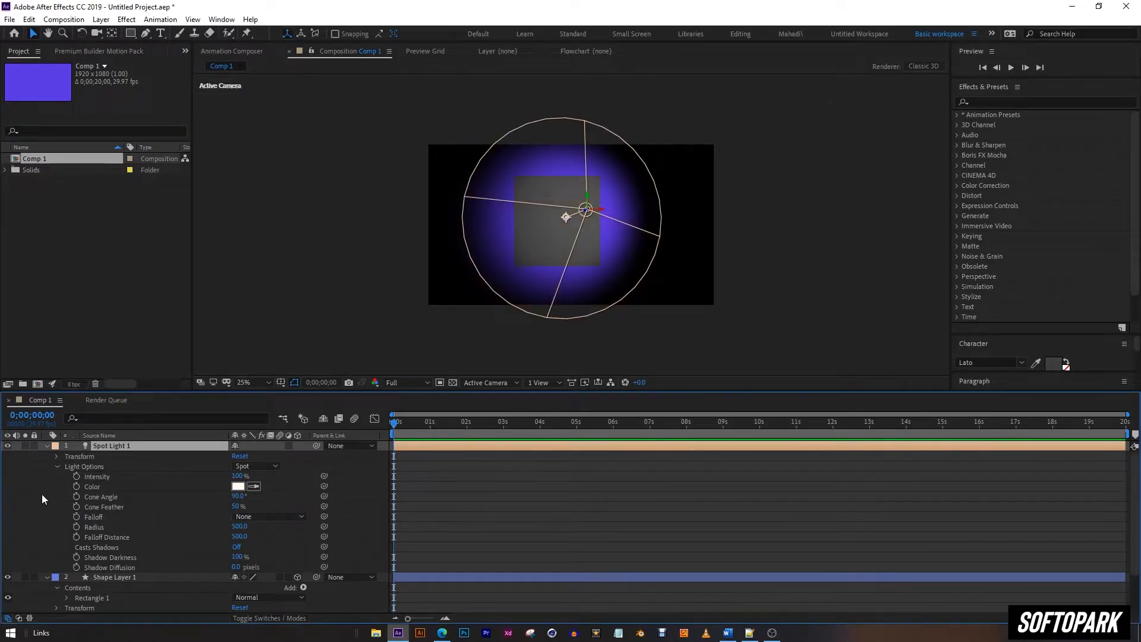
Step: Collapse the spot light's properties and delete the spot light layer from the composition
left_click(45, 446)
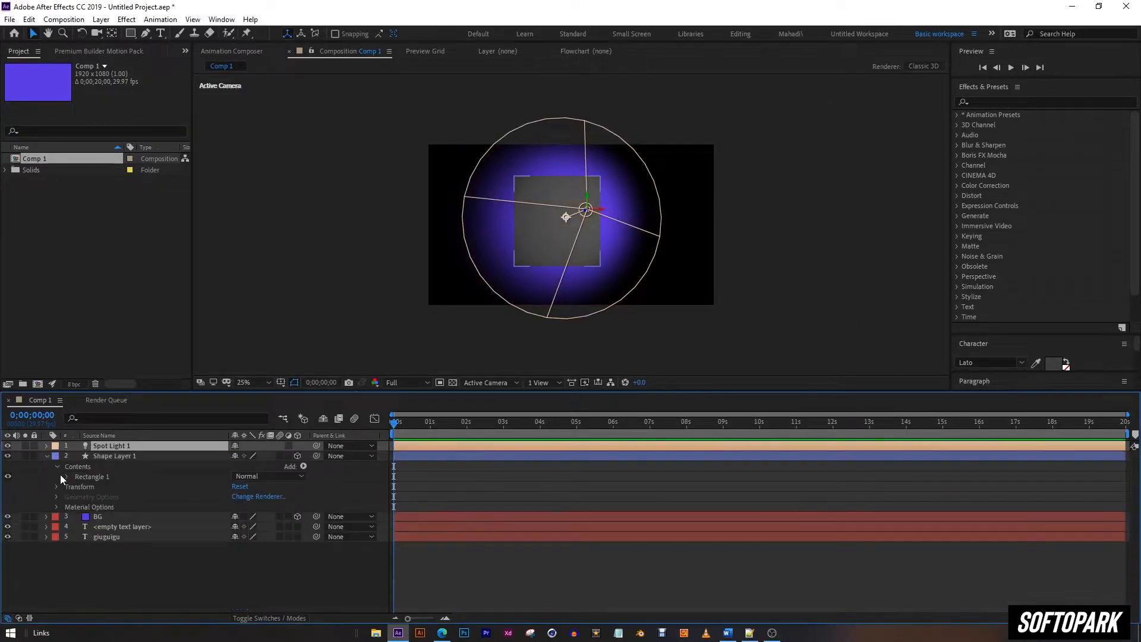
left_click(130, 586)
left_click(123, 449)
key("Delete")
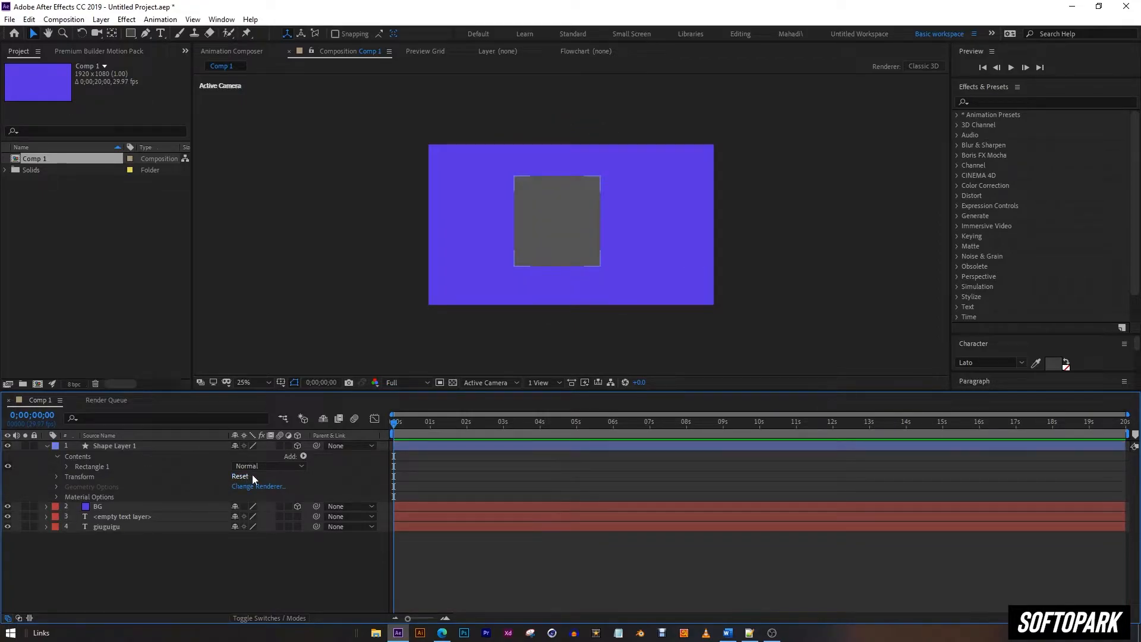
Step: Turn the grey square's shape layer and the BG solid back into 2D layers
left_click(297, 447)
left_click(298, 484)
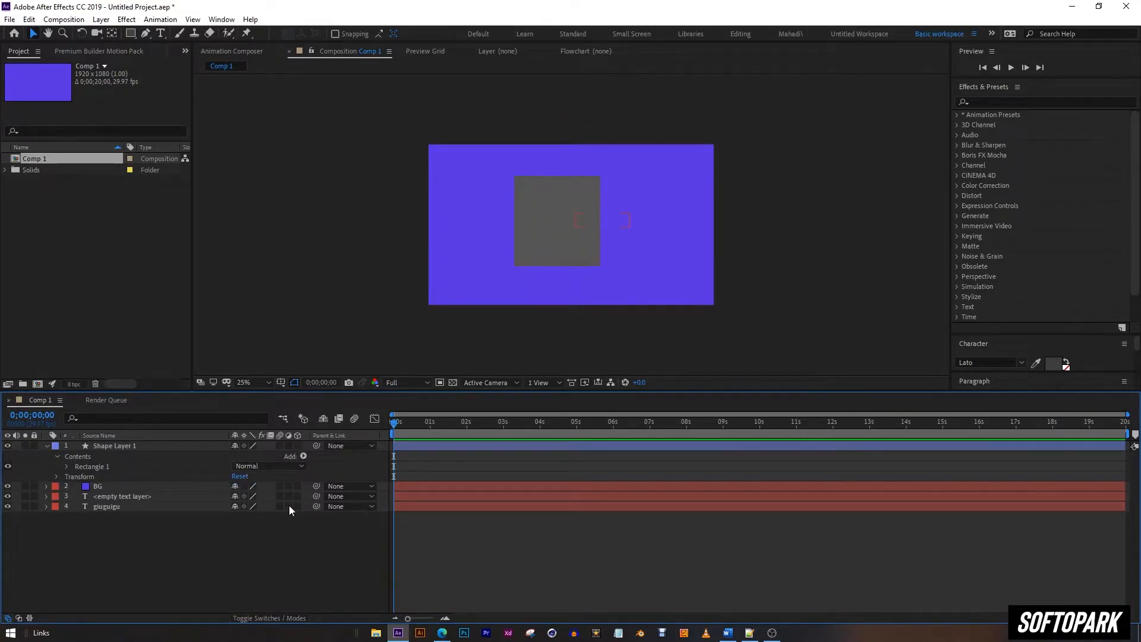
left_click(571, 239)
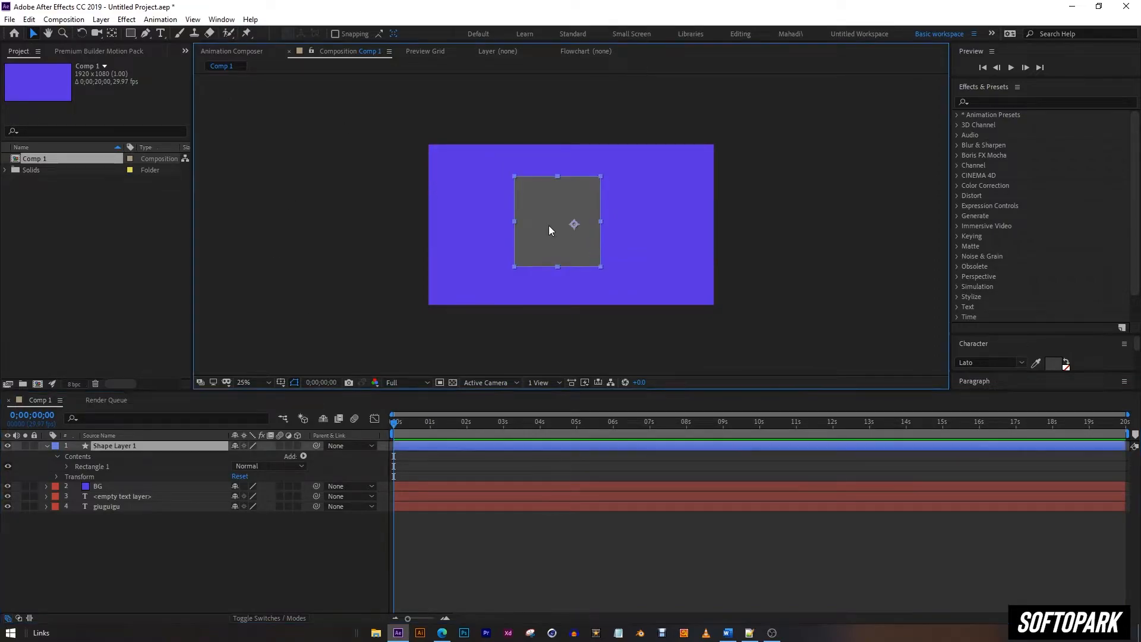
left_click(101, 19)
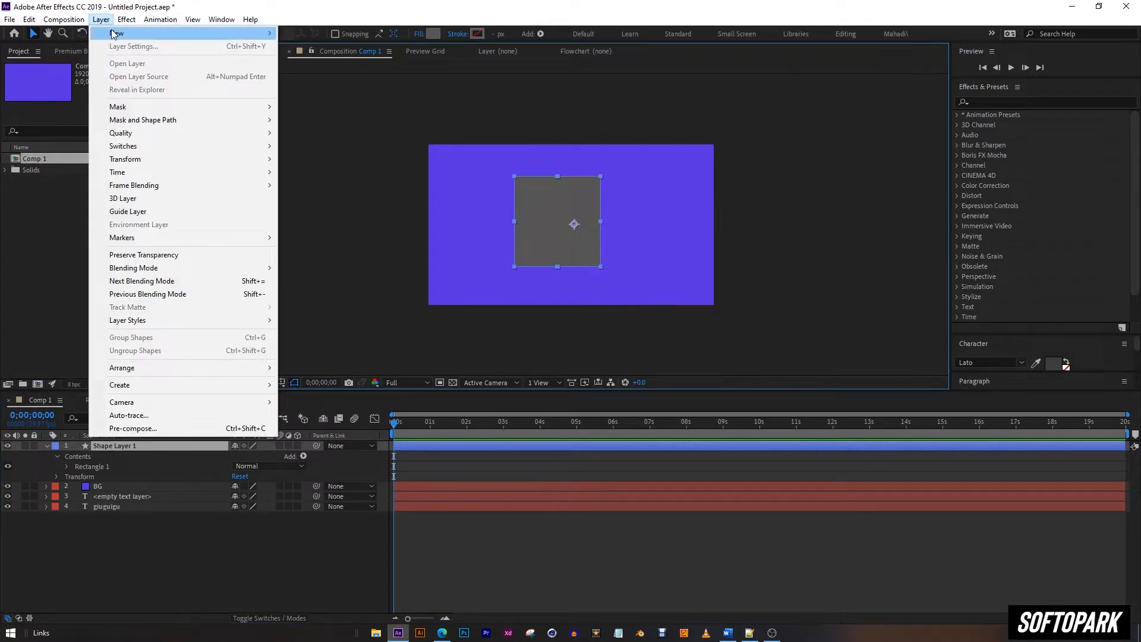
mouse_move(214, 33)
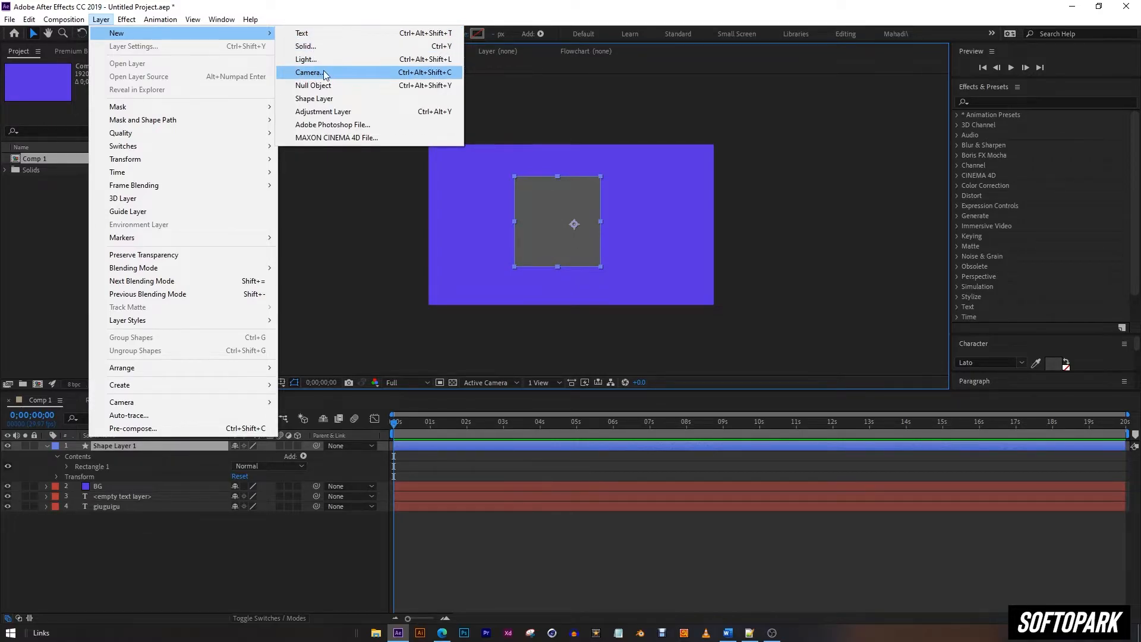
left_click(479, 255)
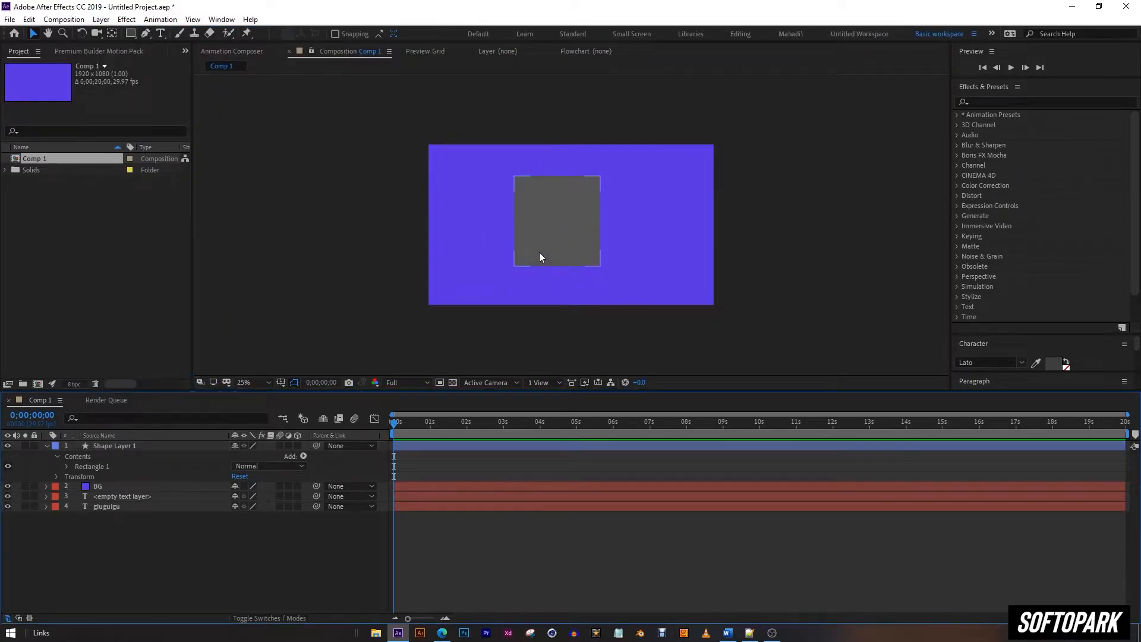
Step: Make the grey square's shape layer and the BG solid 3D, and add a Two-Node Camera with the default settings
left_click(296, 445)
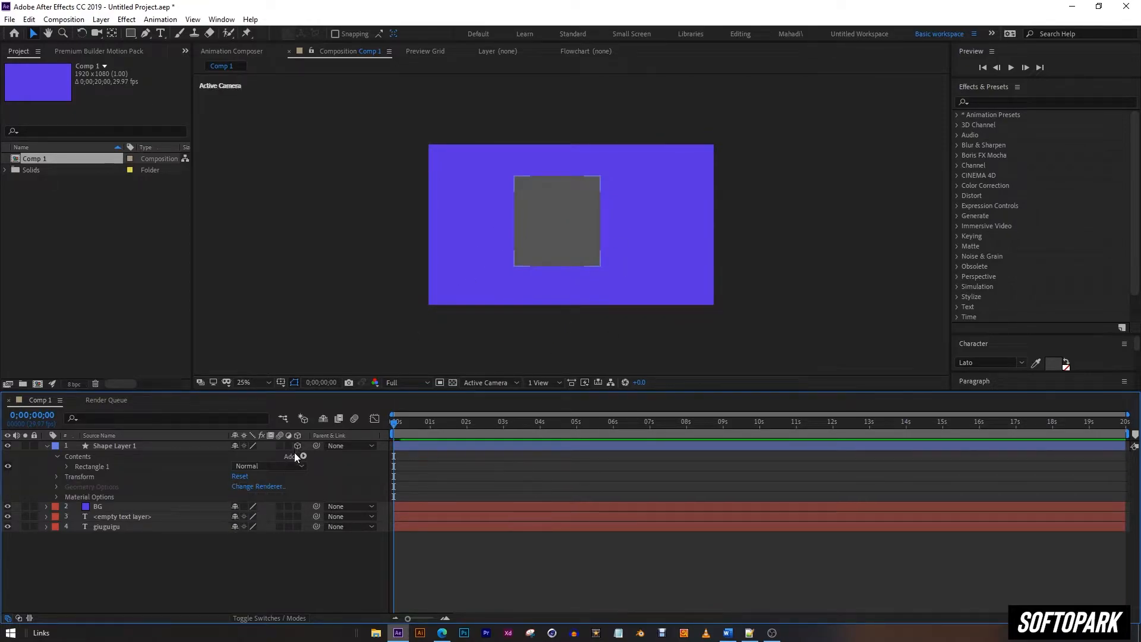
left_click(296, 506)
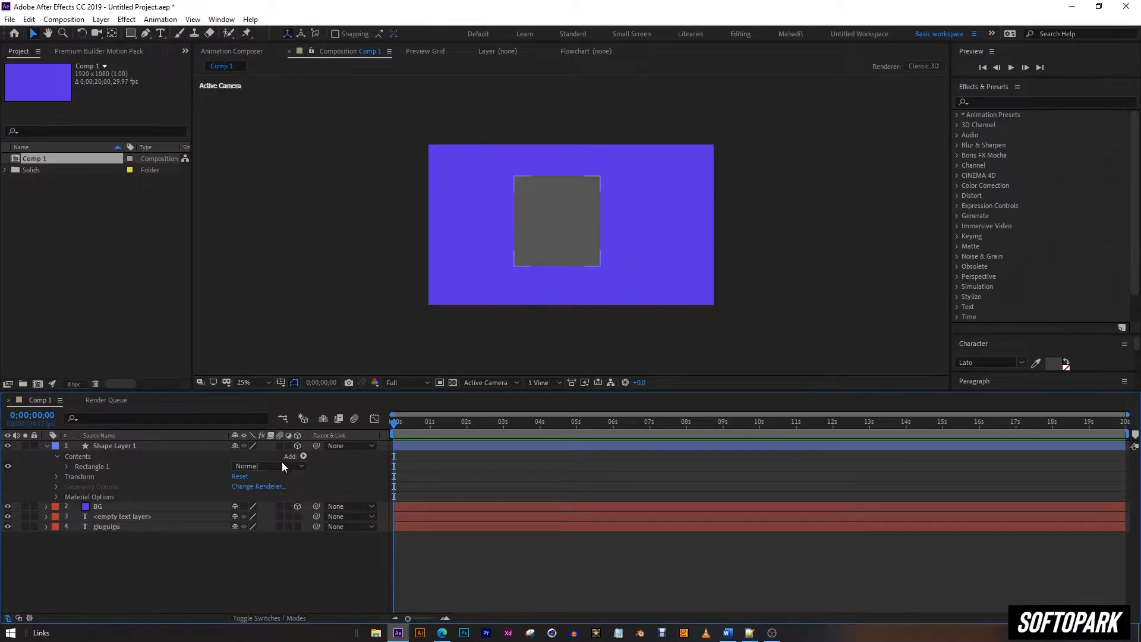
left_click(131, 21)
mouse_move(108, 26)
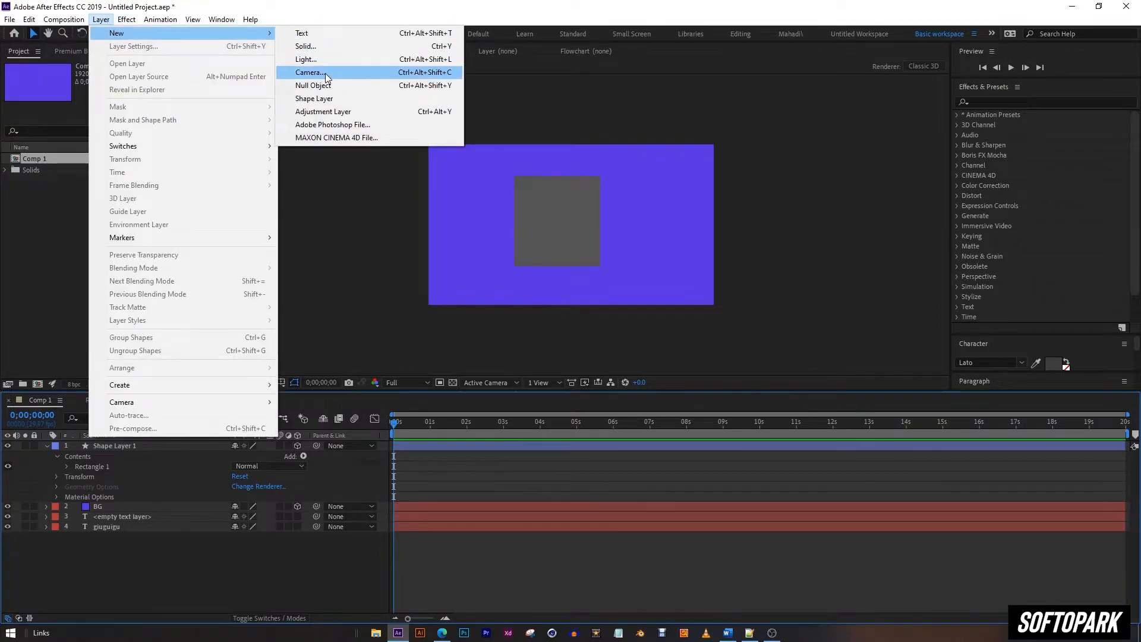
left_click(326, 77)
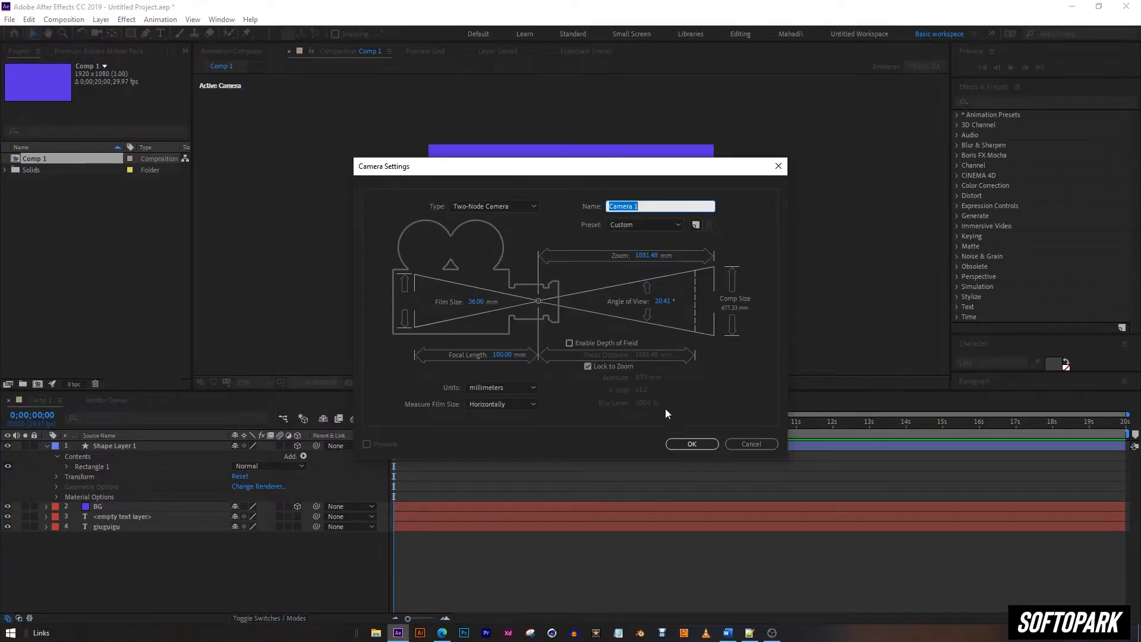
left_click(686, 447)
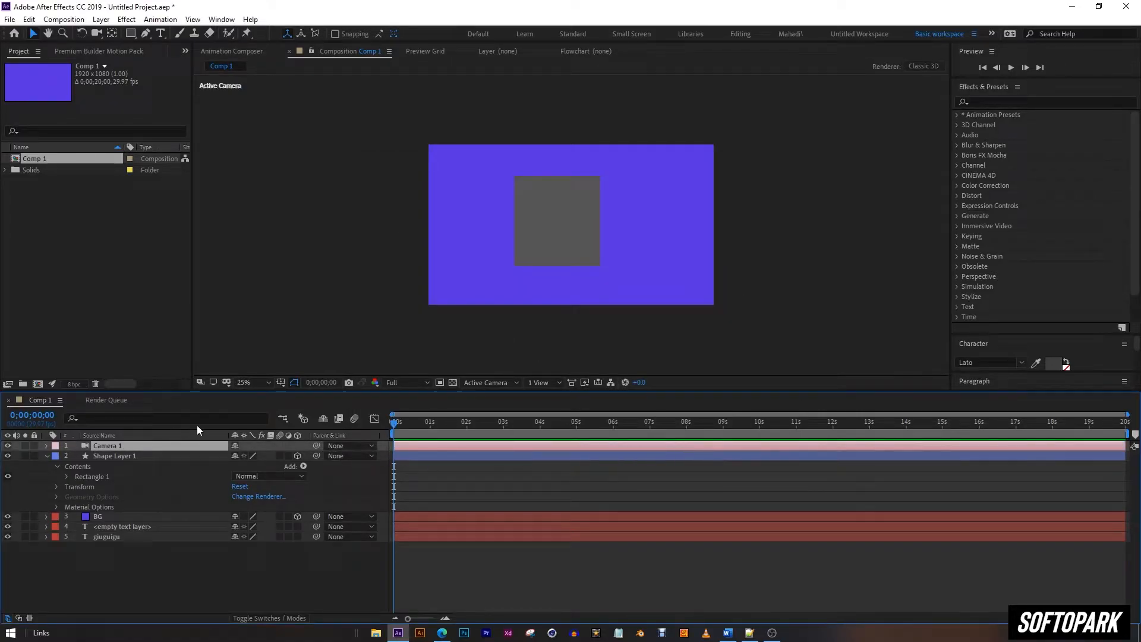
Step: Try orbiting around the 3D layers with the Camera tool, first with the shape layer and again with the camera selected, undoing each orbit
left_click(98, 33)
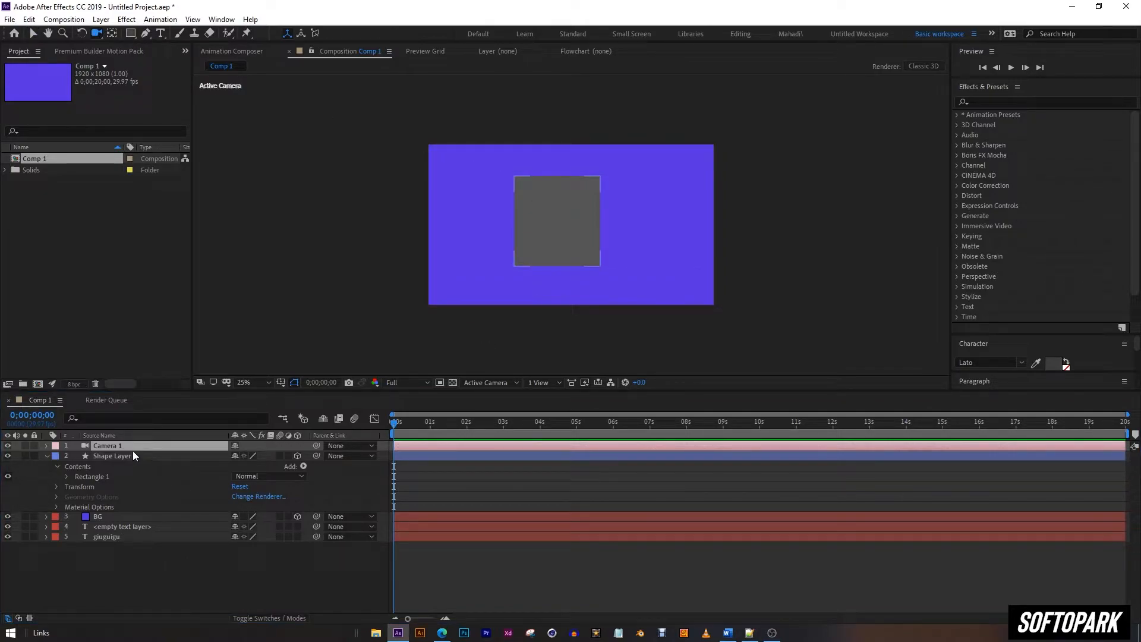
left_click(116, 456)
left_click_drag(564, 239, 624, 243)
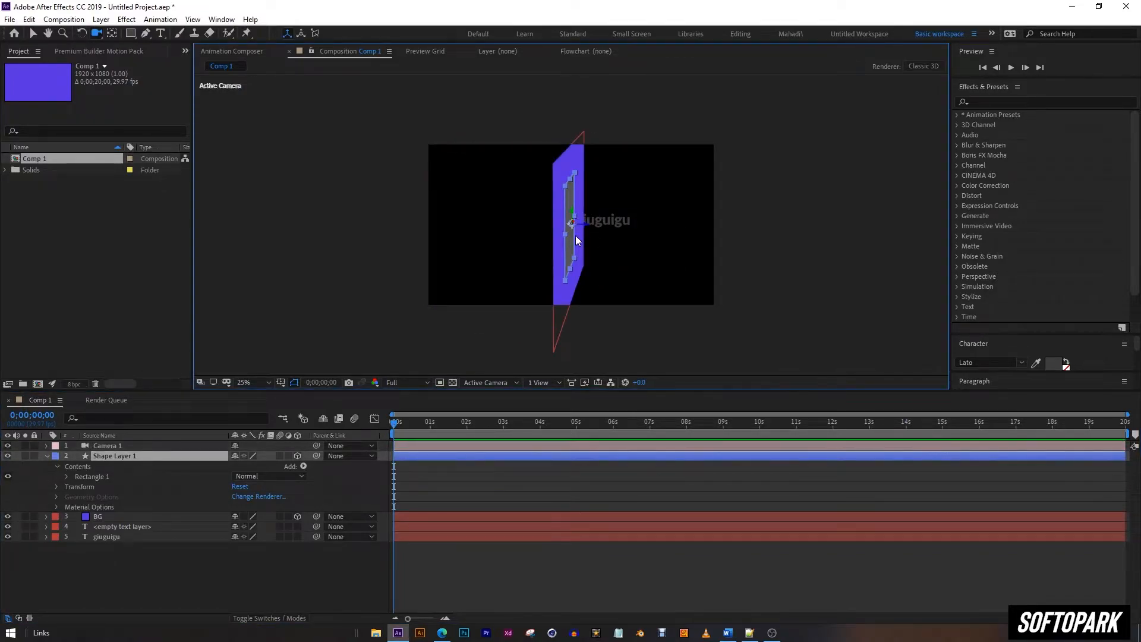
key("ctrl+z")
left_click(115, 447)
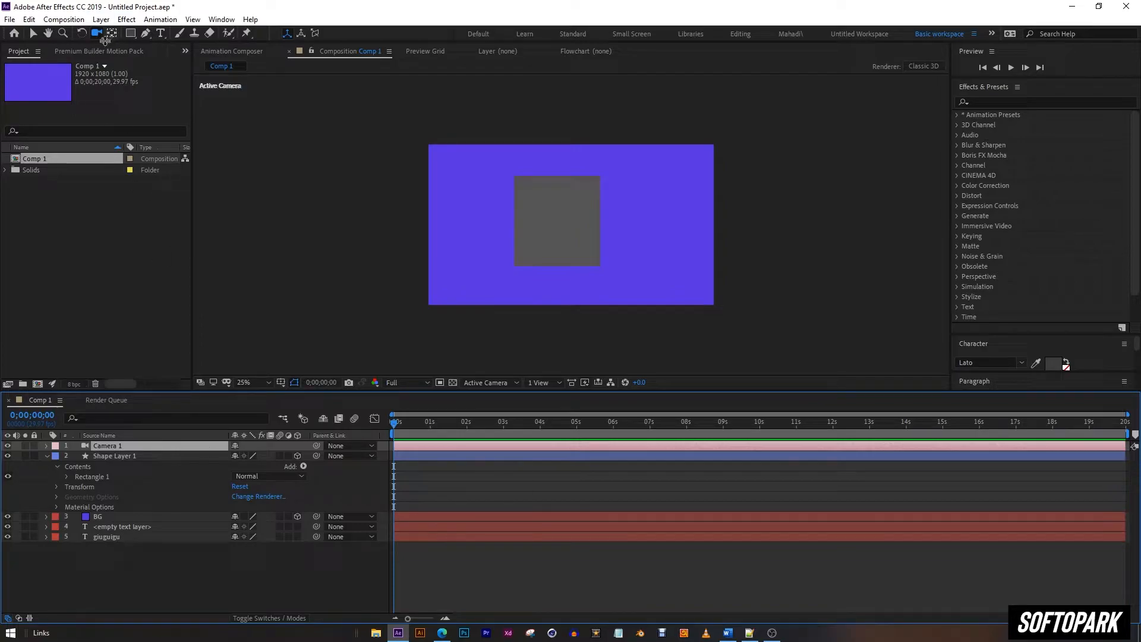
left_click_drag(544, 233, 572, 230)
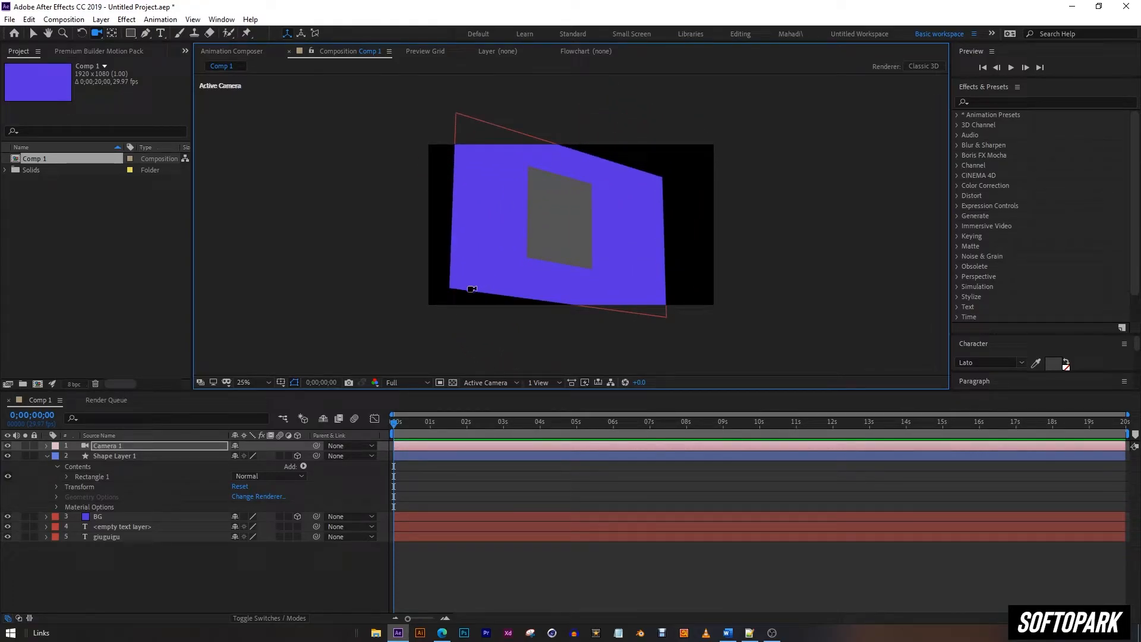
key("ctrl+z")
Step: Set the Y value of the camera's Point of Interest to 476, and collapse the camera's properties with its layer selected
left_click(45, 446)
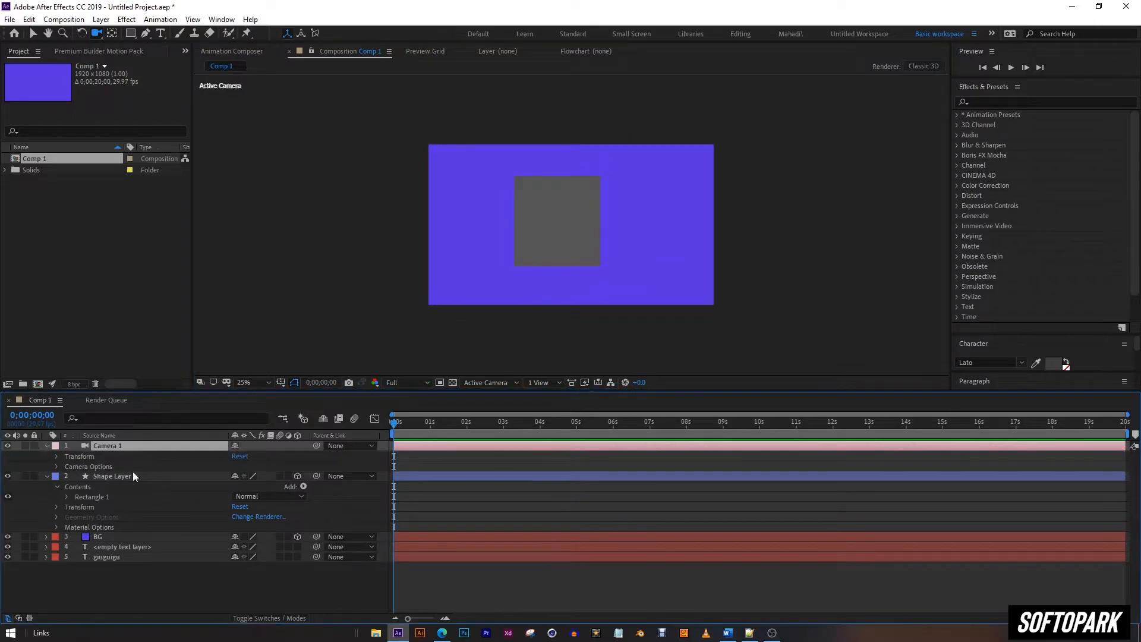
left_click(56, 456)
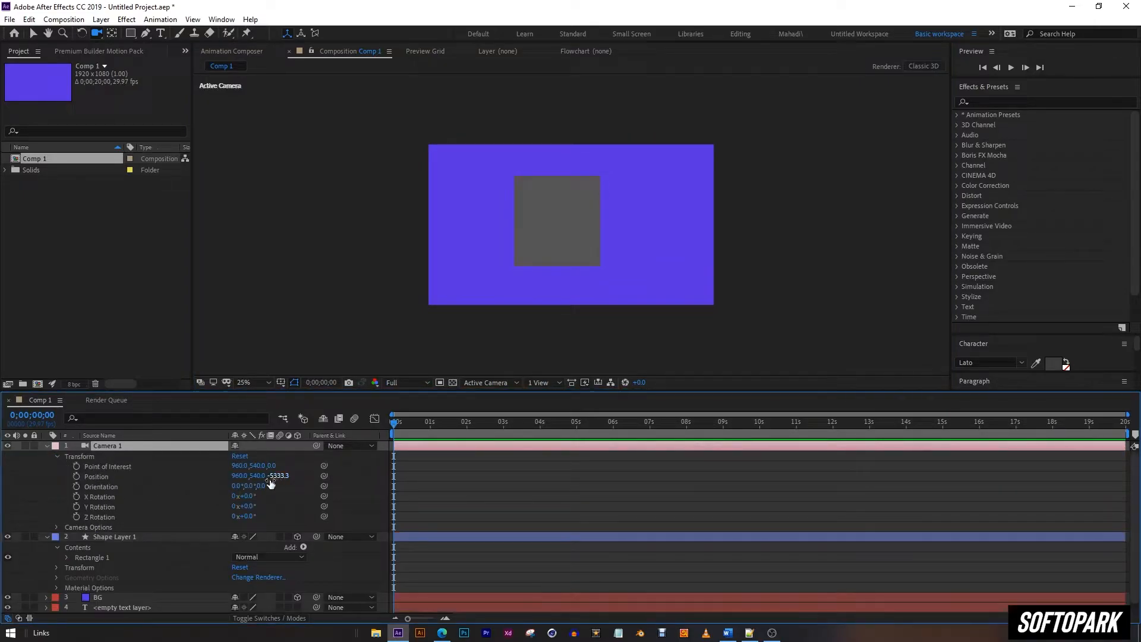
left_click_drag(258, 466, 221, 467)
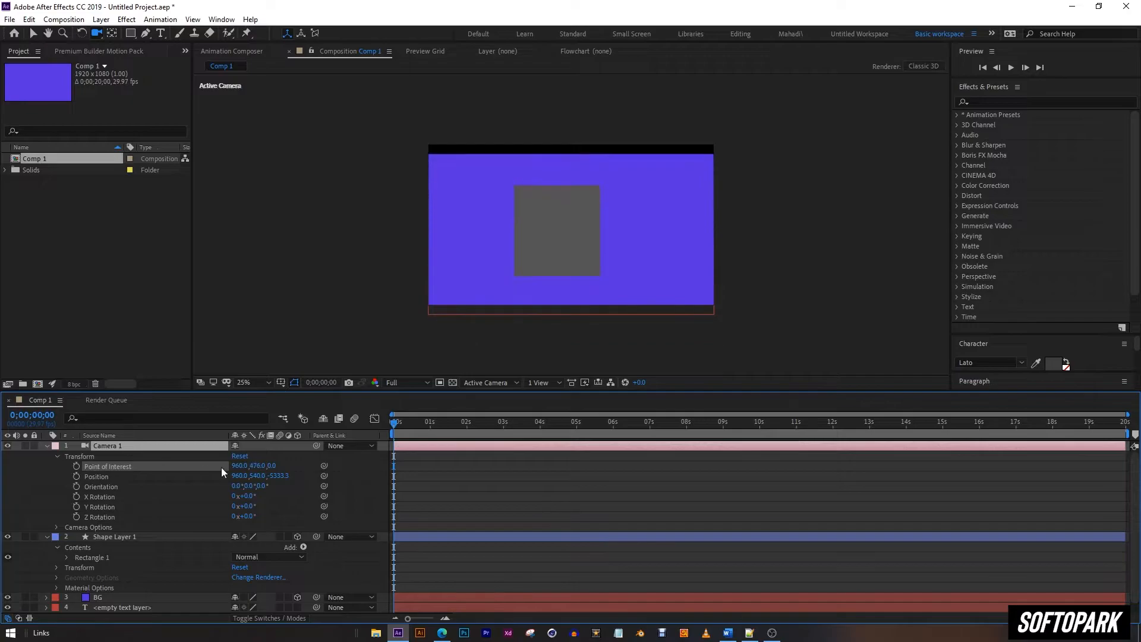
left_click(45, 446)
left_click(96, 445)
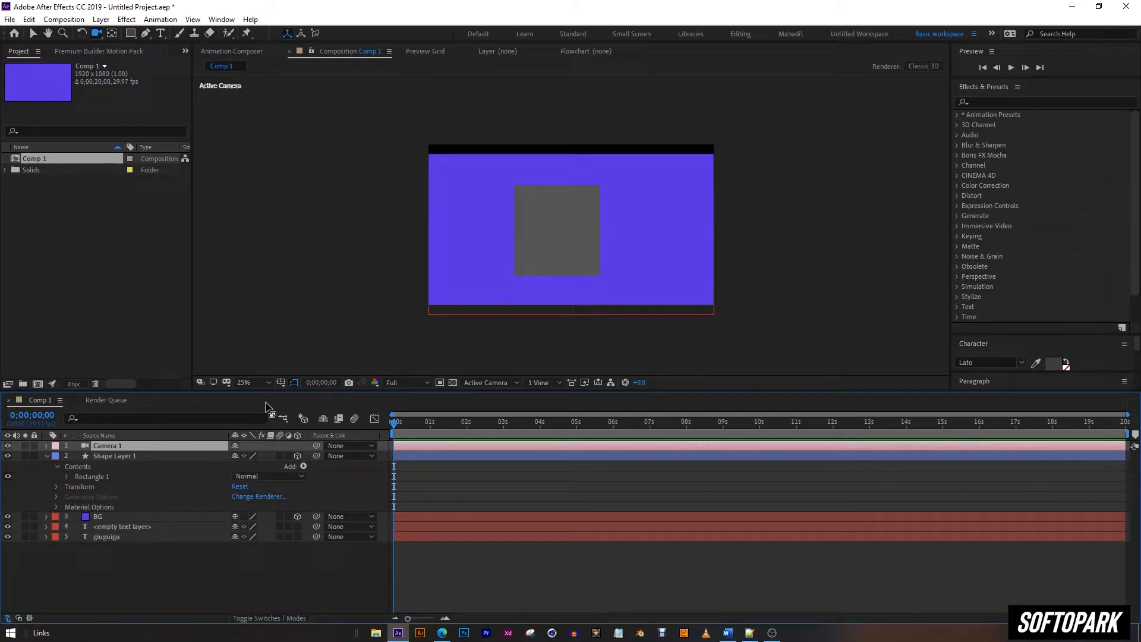
Step: Orbit the view slightly around the 3D layers with the Camera tool, with the camera layer selected
left_click(133, 457)
left_click(133, 458)
left_click(134, 448)
left_click_drag(518, 222, 527, 203)
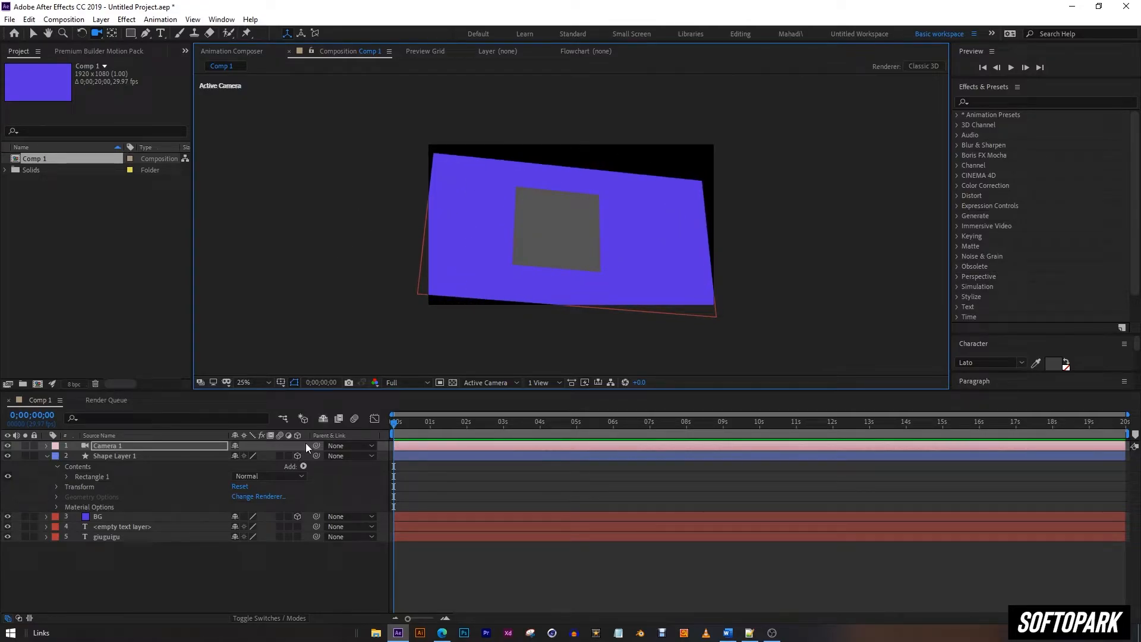
Step: Delete the camera layer from the composition, keeping the shape layer
left_click(119, 457)
left_click(116, 448)
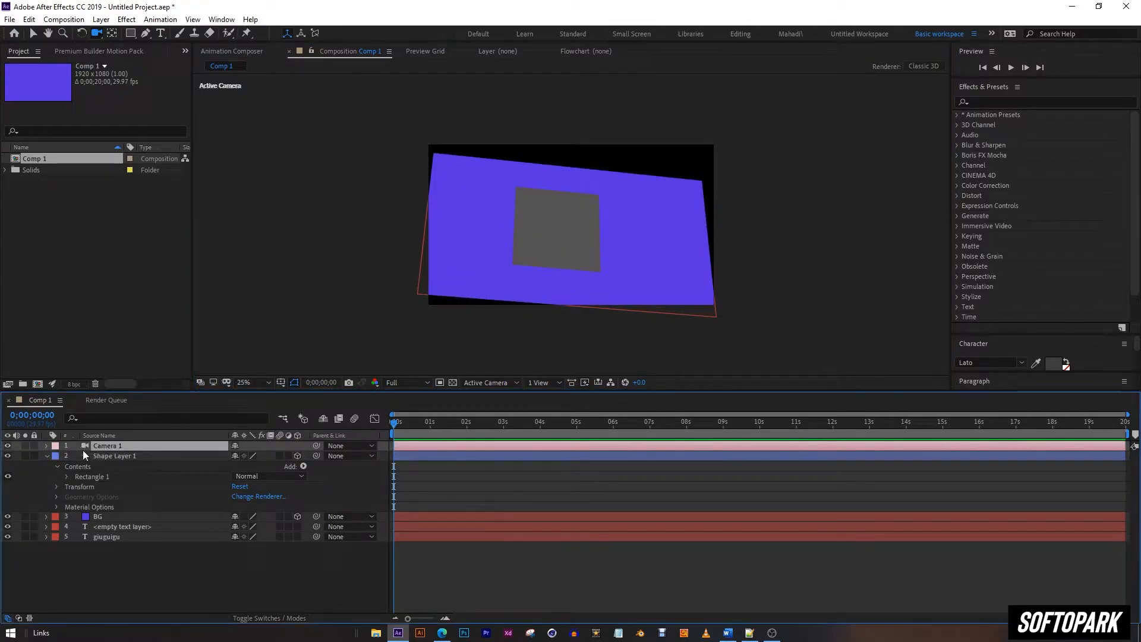
left_click(78, 448)
left_click(96, 450)
left_click(118, 456, "shift")
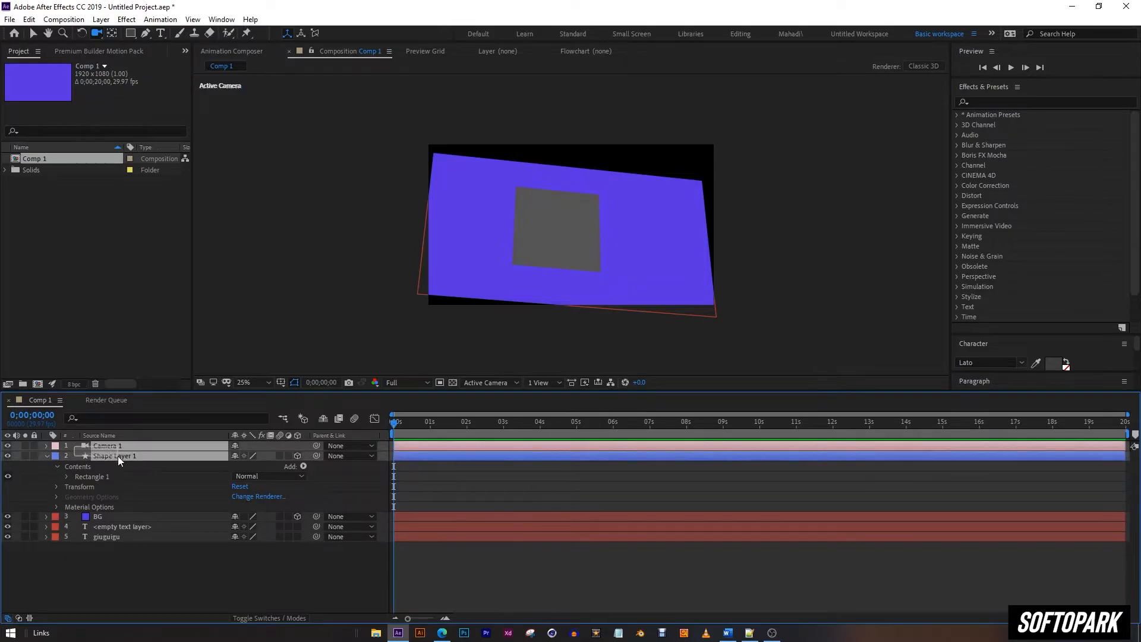
left_click(77, 446)
left_click(94, 444)
key("Delete")
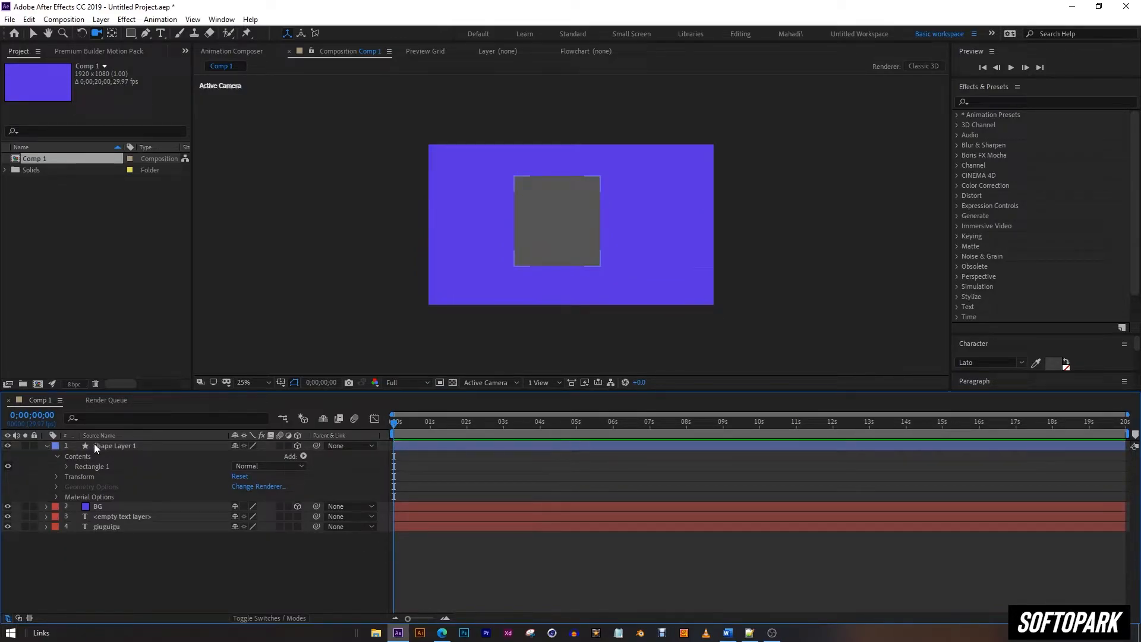
Step: Add a new Null Object layer to the composition with no other layer selected
left_click(169, 593)
left_click(102, 20)
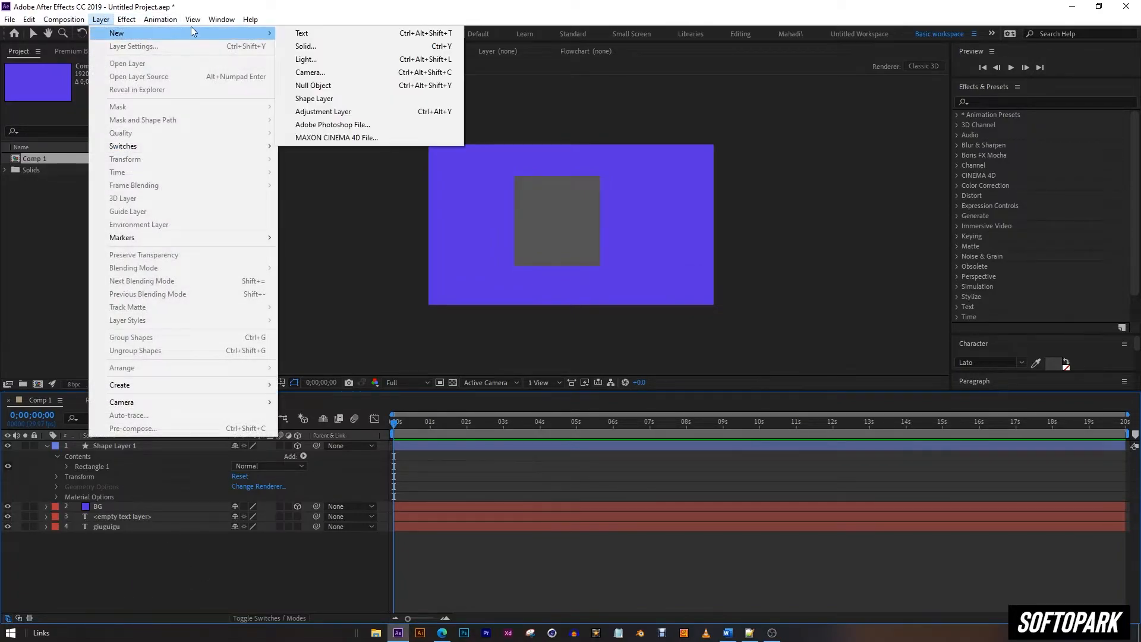
mouse_move(196, 34)
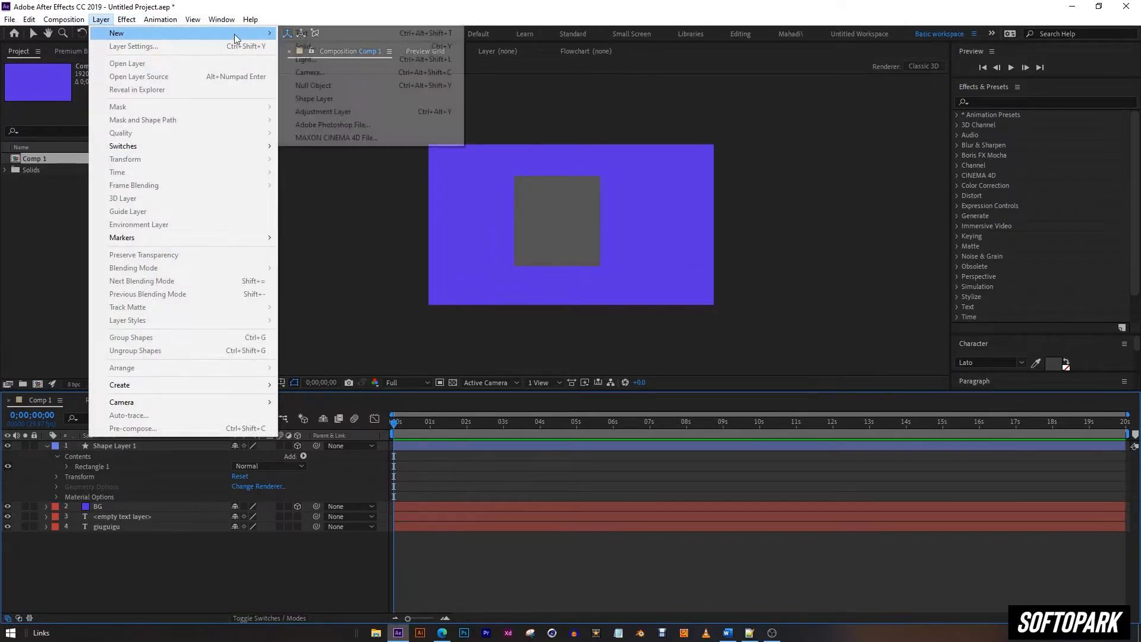
left_click(324, 88)
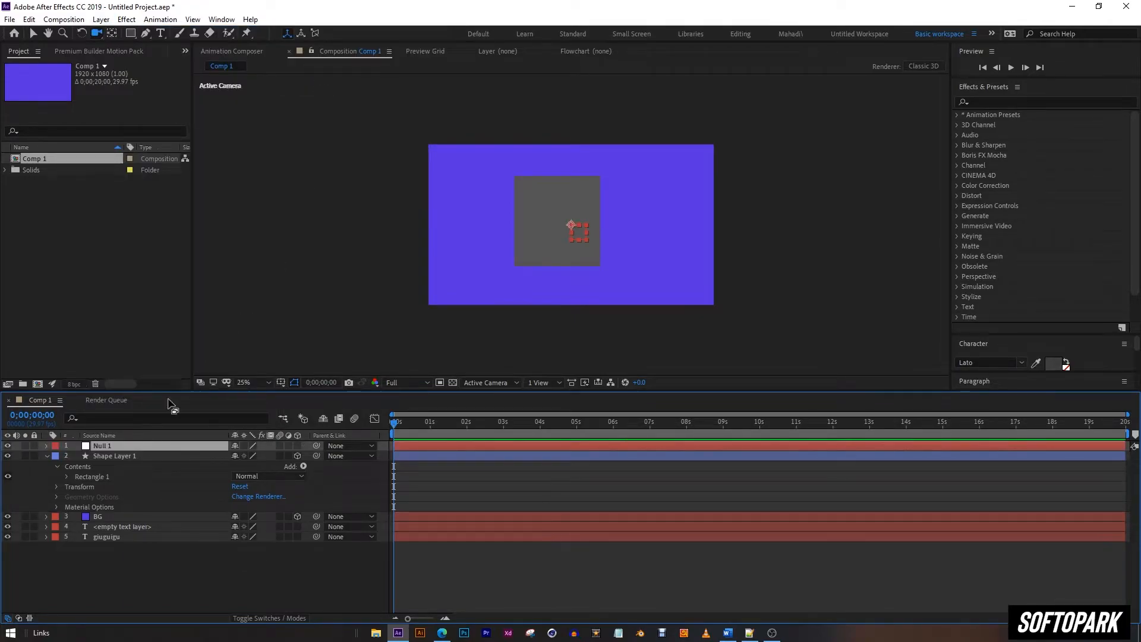
Step: Collapse the grey square's shape layer properties and turn the shape layer and the BG solid back into 2D layers
left_click(47, 456)
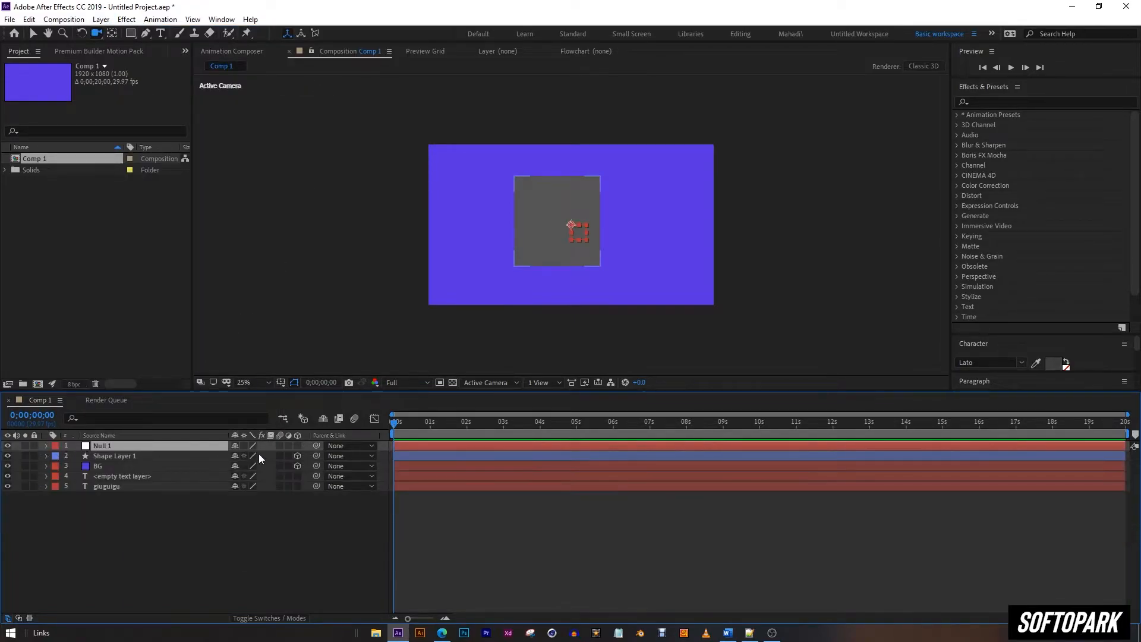
left_click(297, 456)
left_click(299, 468)
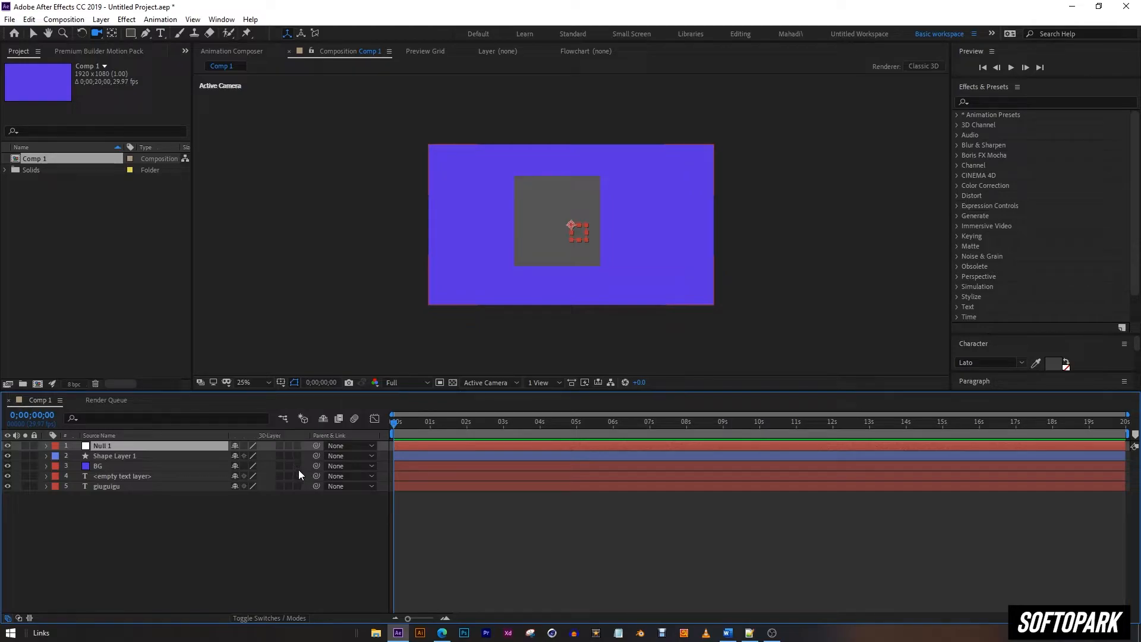
left_click(168, 533)
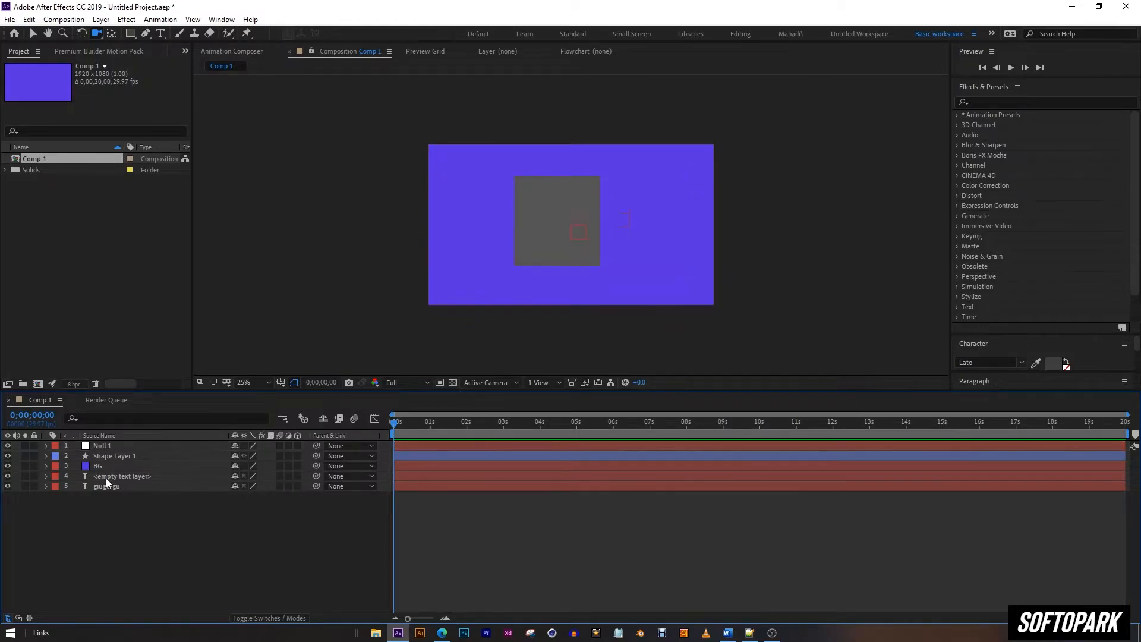
Step: Move the grey square horizontally into the right half of the frame with the Selection tool
left_click(99, 446)
left_click(127, 455)
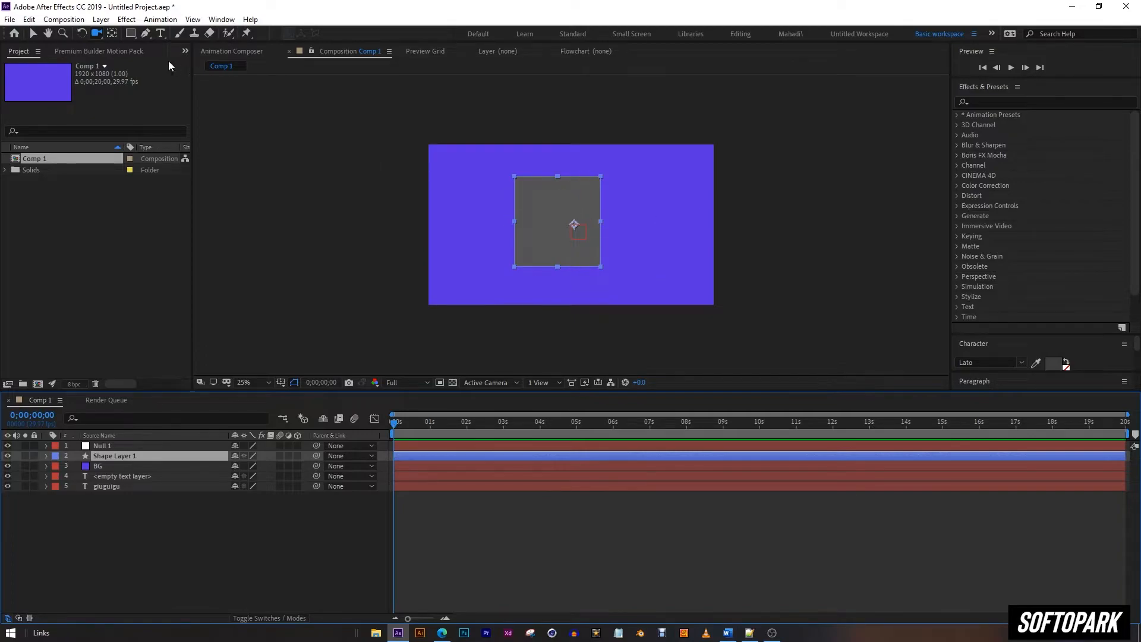
left_click(34, 34)
left_click_drag(594, 215, 678, 216)
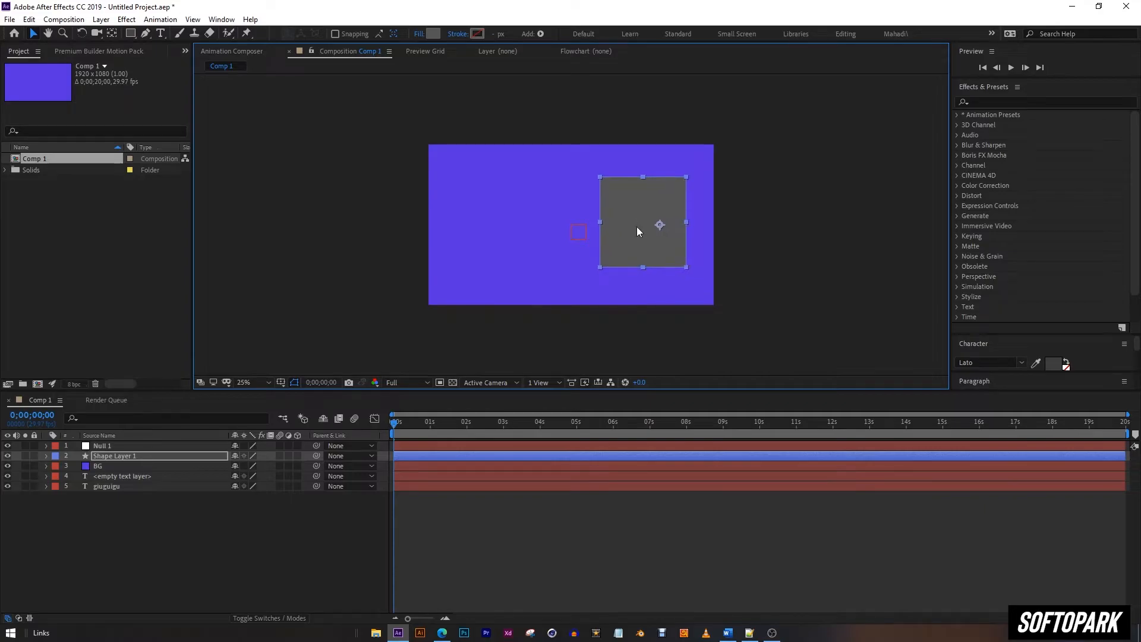
Step: Duplicate the grey square's shape layer and place the copy in the left half of the frame
left_click(121, 459)
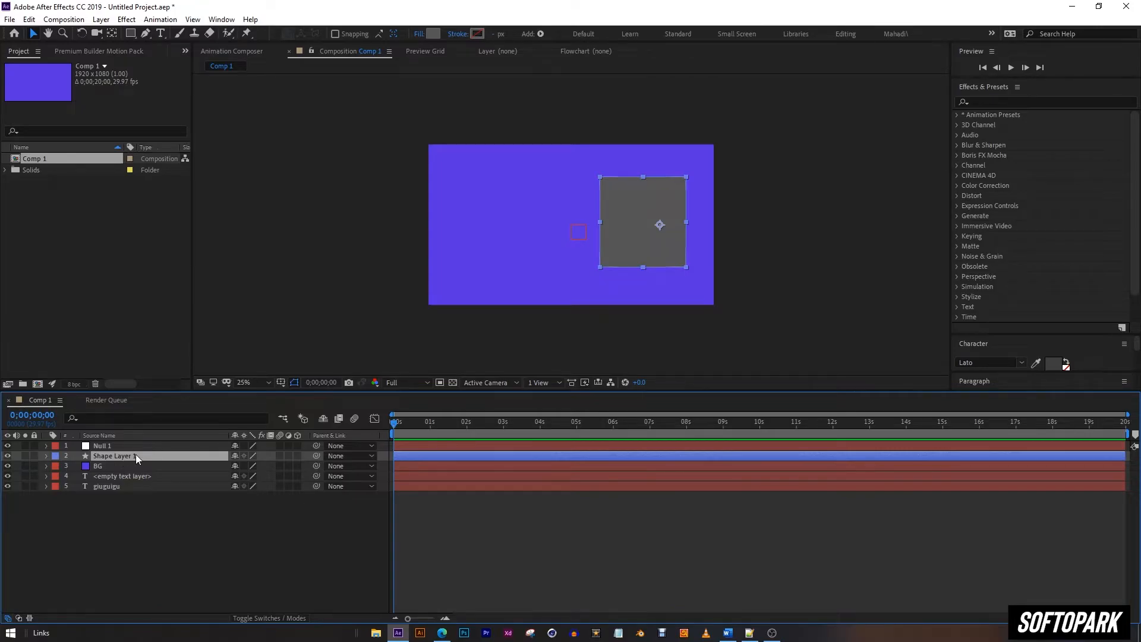
key("ctrl+d")
left_click_drag(646, 223, 505, 227)
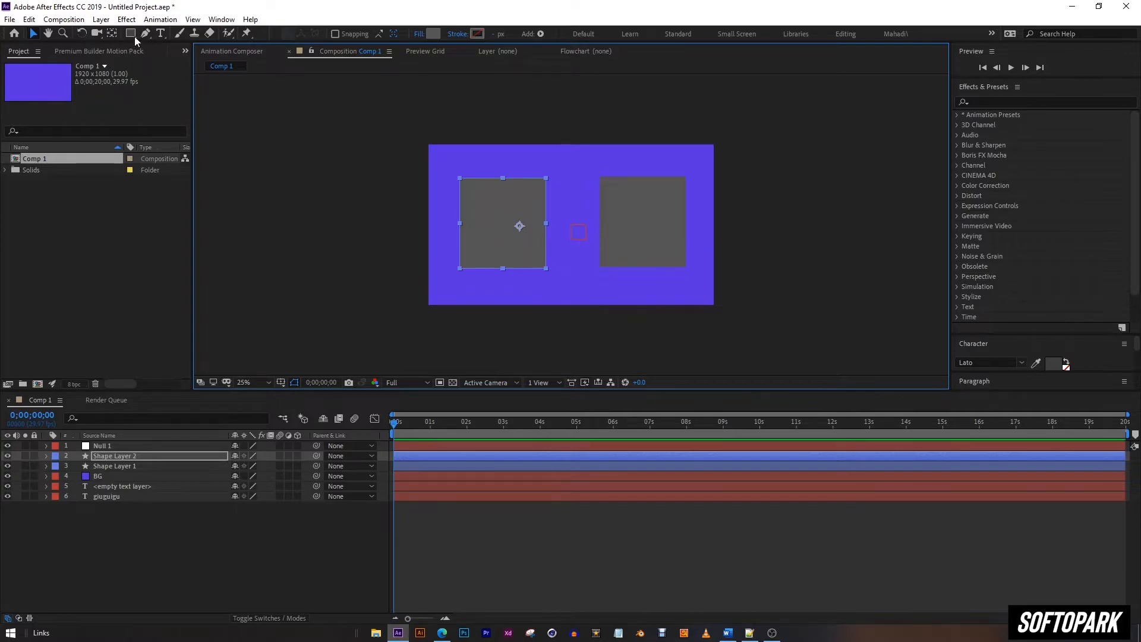
Step: Set the fill colour of the duplicated square on the left to red FF3232
left_click(148, 462)
left_click(147, 455)
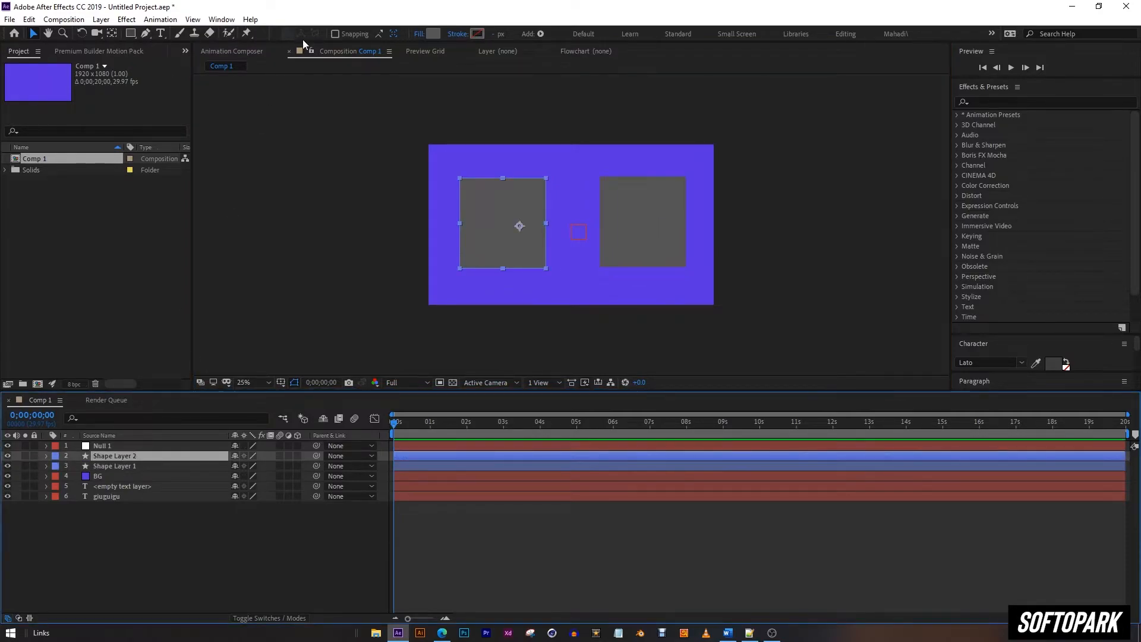
left_click(433, 34)
left_click(981, 397)
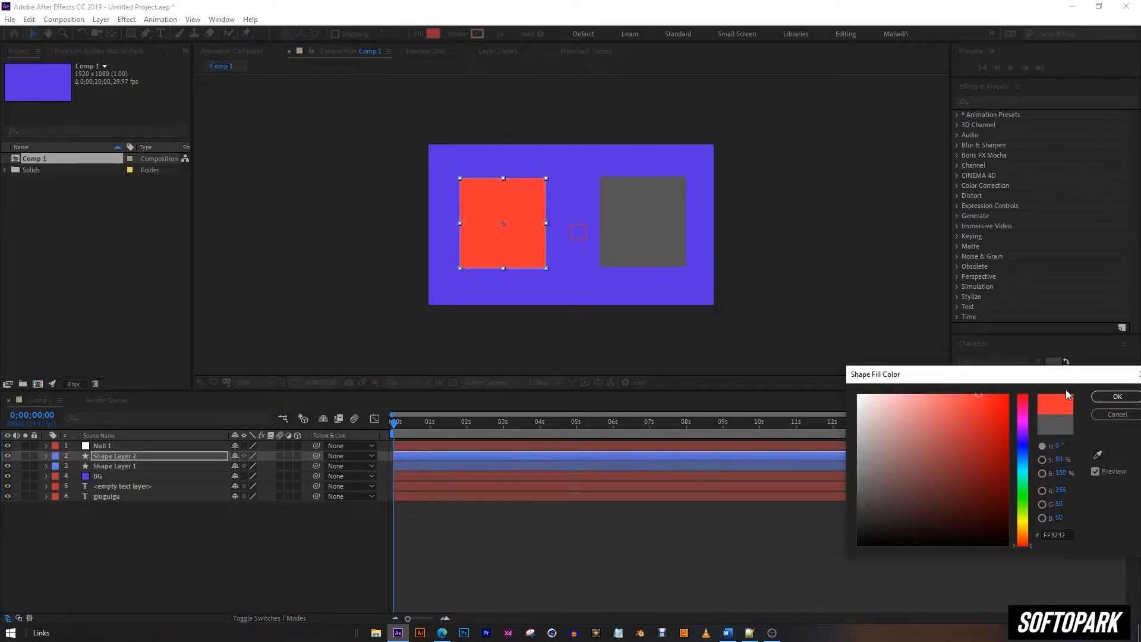
left_click(1112, 396)
Step: Set the fill colour of the original square on the right to green 35BA17 and deselect it
left_click(163, 465)
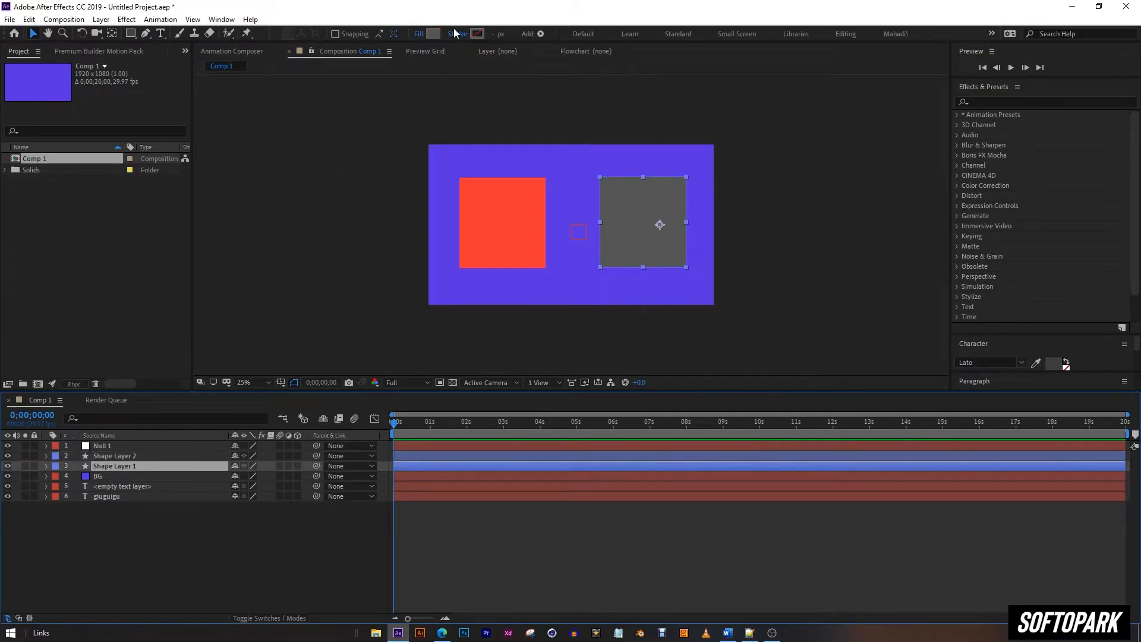
left_click(433, 33)
left_click(1023, 500)
left_click(990, 435)
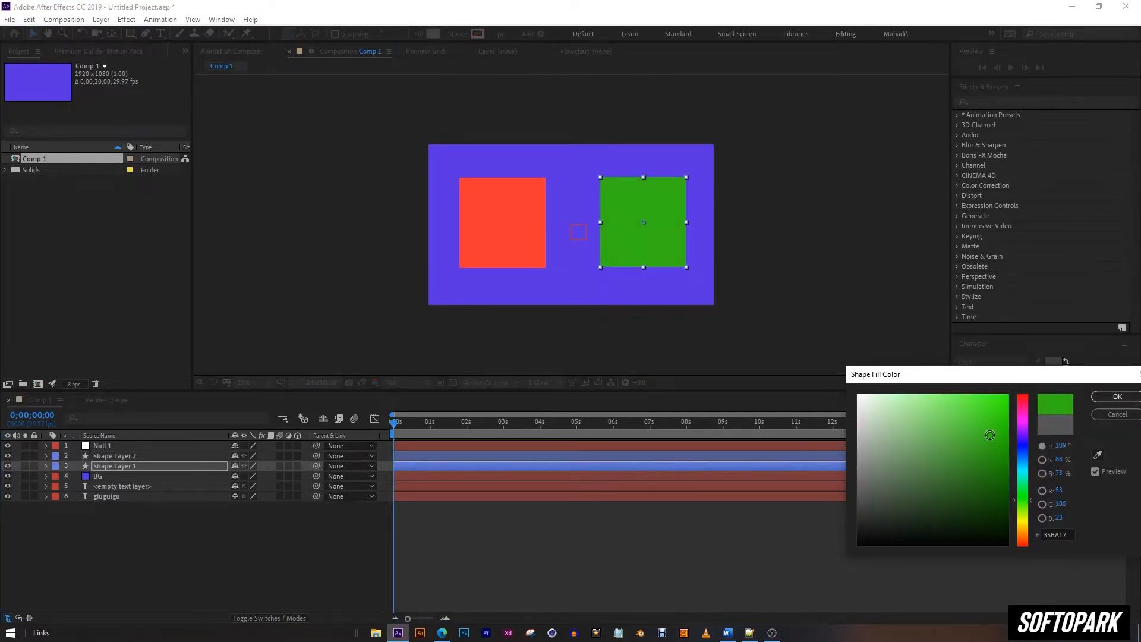
left_click(1117, 396)
left_click(140, 562)
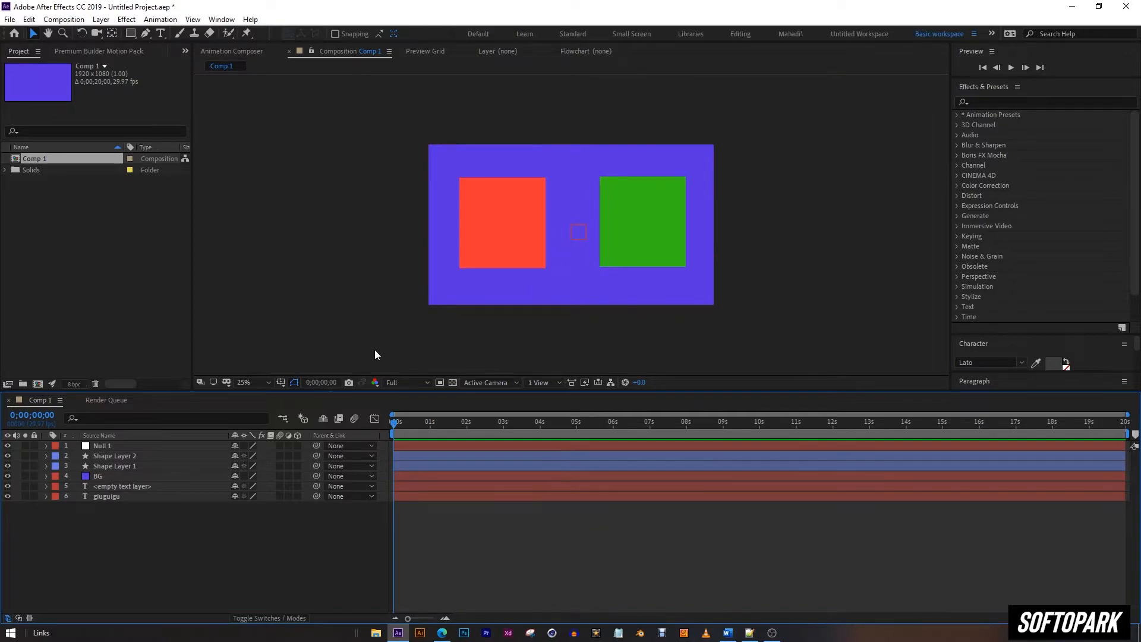
Step: Move the red square and the green square up individually, each to just below the frame's upper edge
left_click(133, 454)
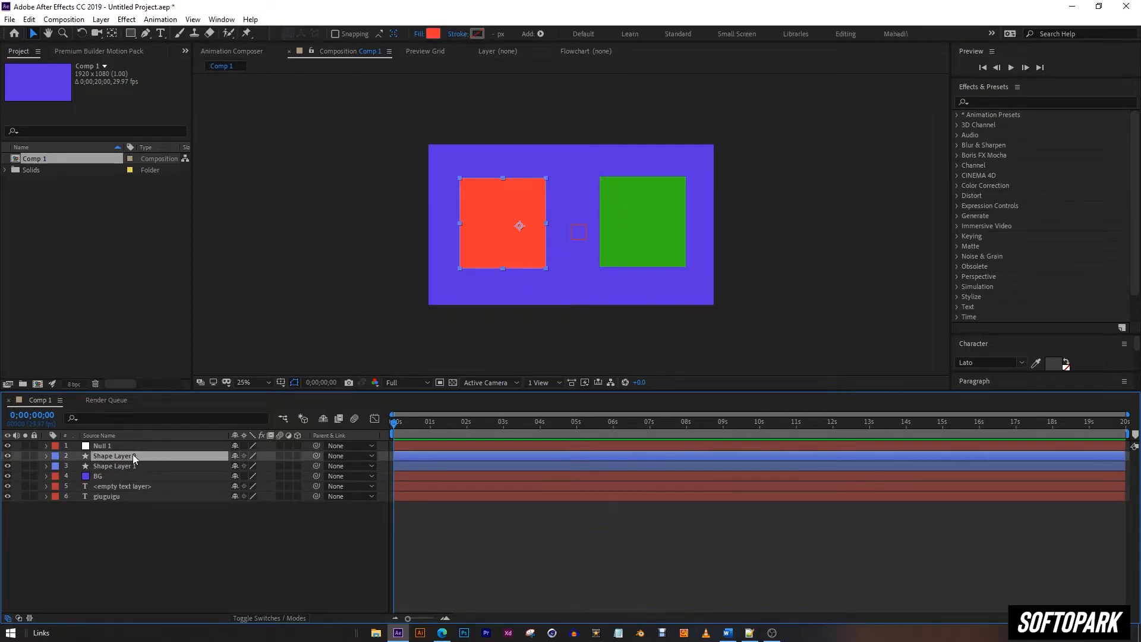
left_click_drag(489, 232, 488, 201)
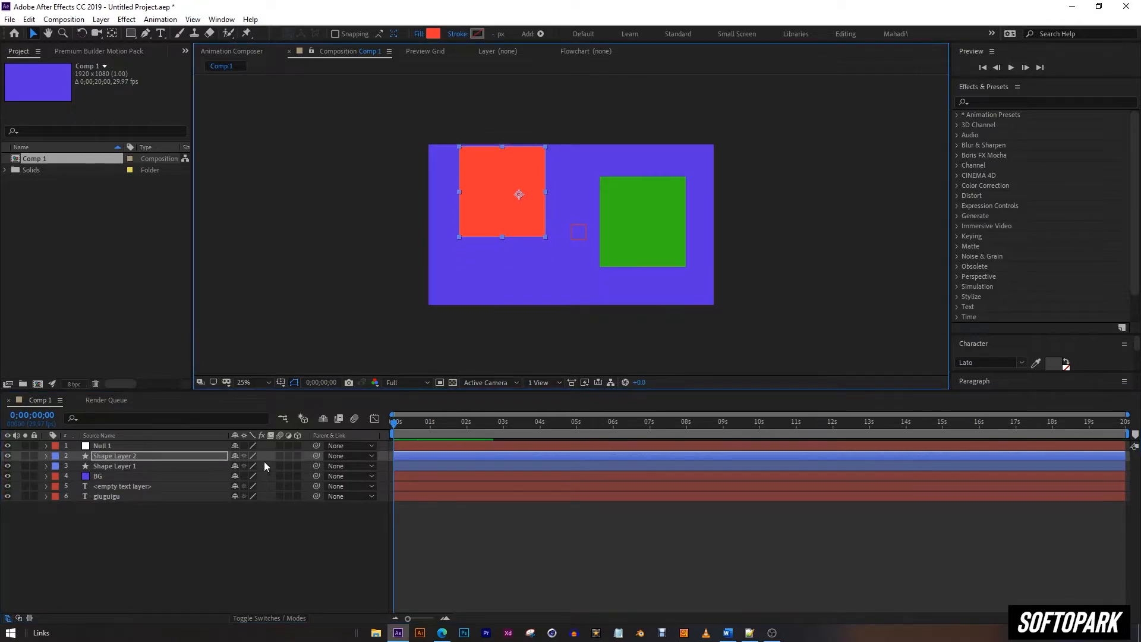
left_click(201, 476)
left_click(177, 465)
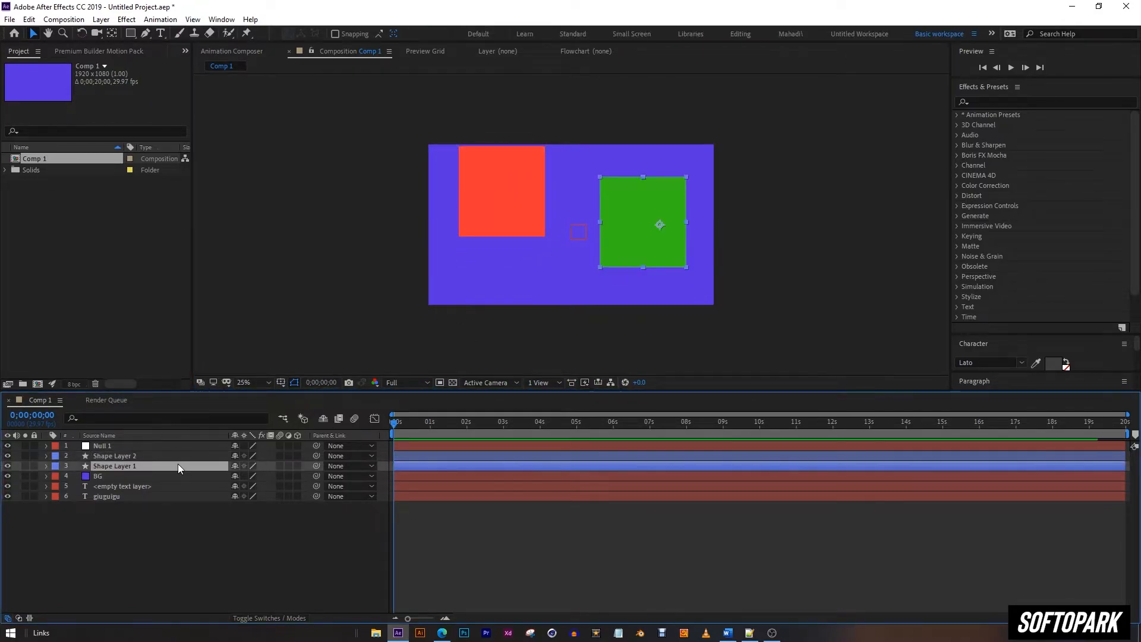
left_click_drag(642, 222, 642, 194)
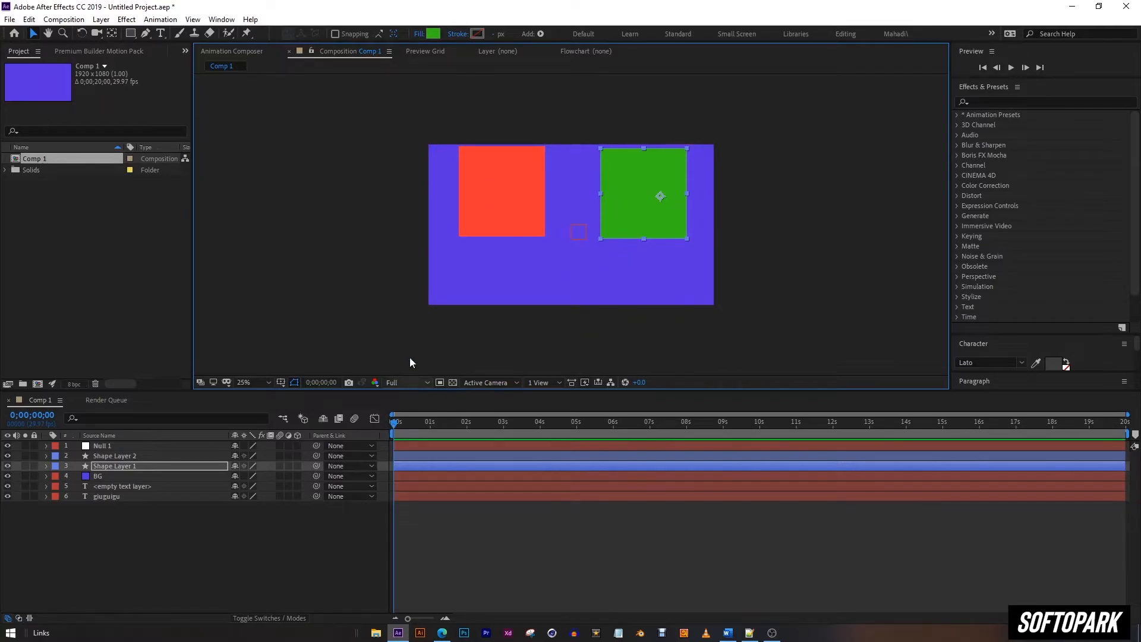
Step: Select both square layers and move them together slightly down and to the left, and deselect them
left_click(515, 204)
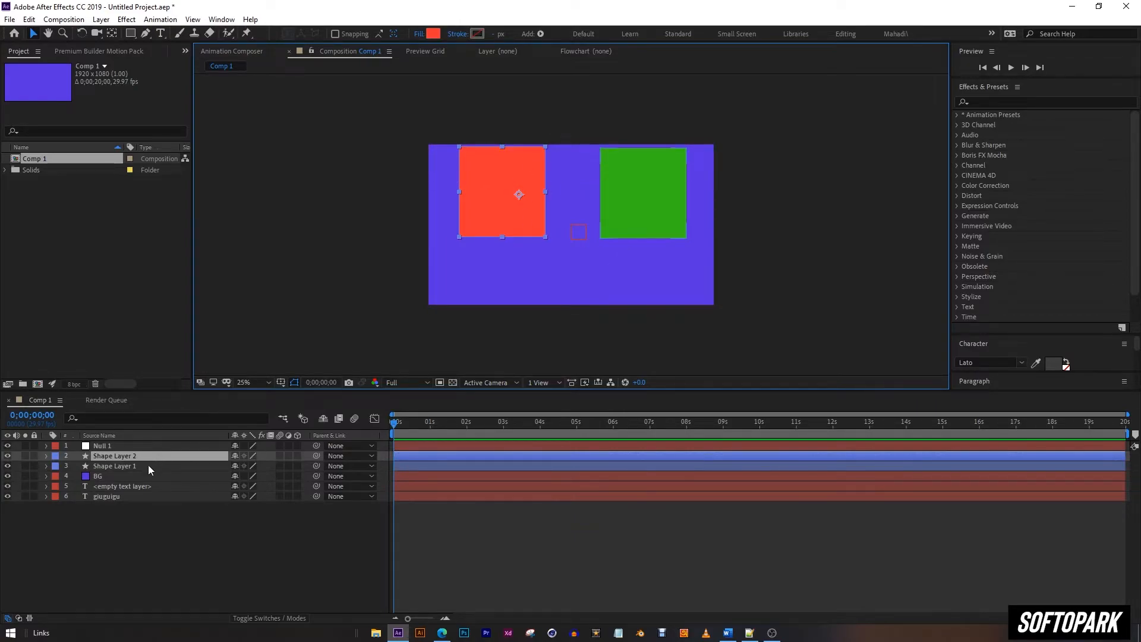
left_click(133, 466, "ctrl")
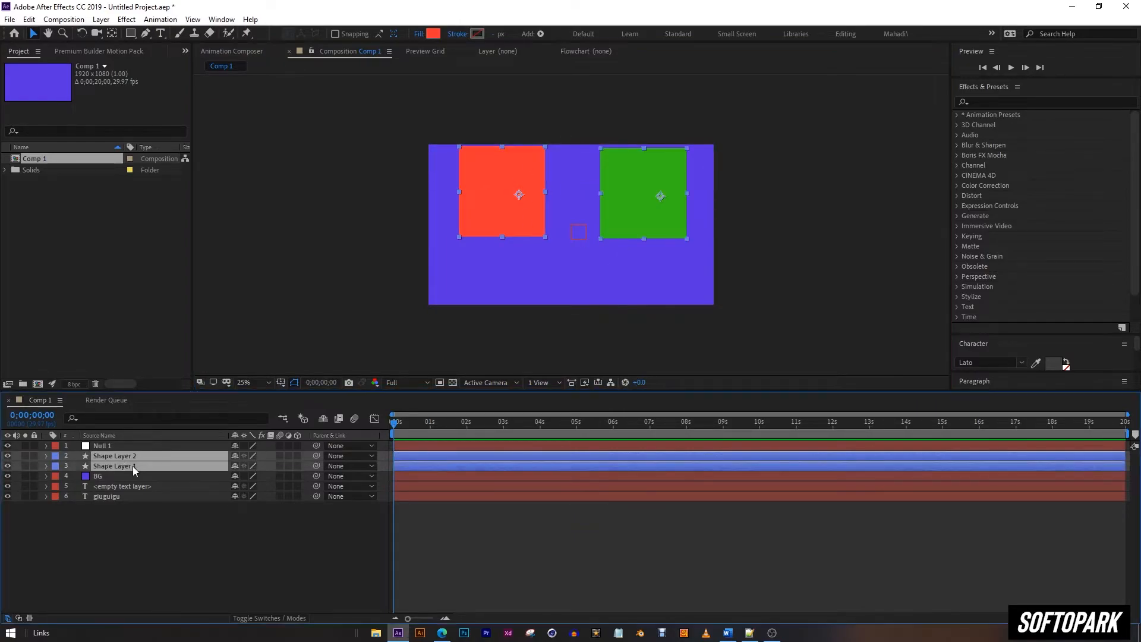
mouse_move(469, 187)
left_mouse_down()
mouse_move(498, 238)
mouse_move(492, 292)
mouse_move(483, 237)
mouse_move(499, 245)
mouse_move(487, 230)
left_mouse_up()
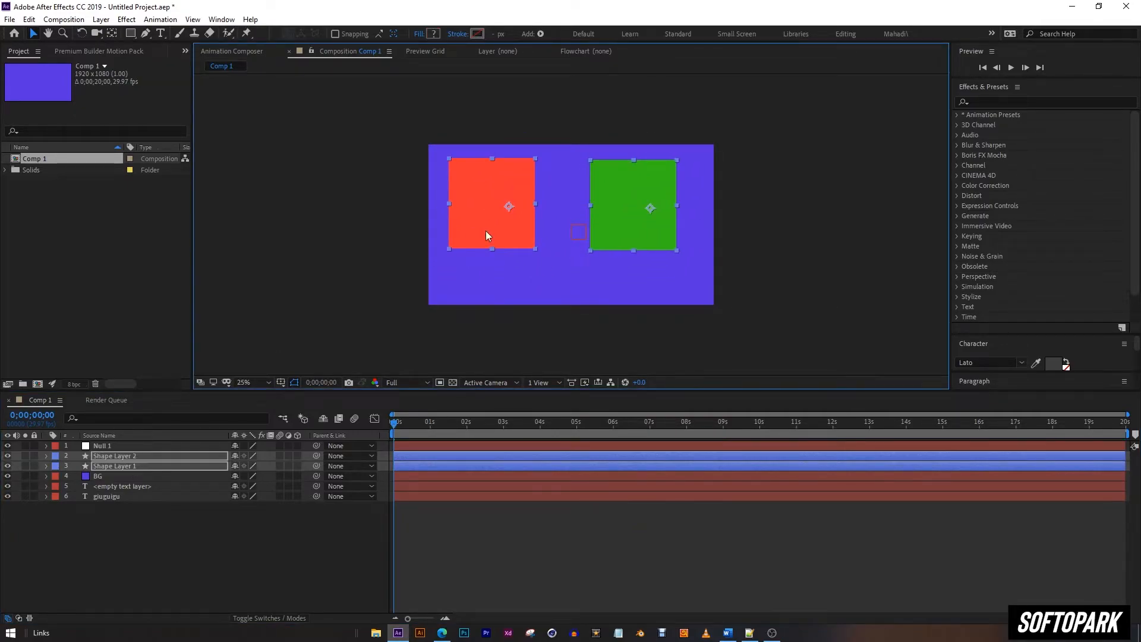
left_click(219, 515)
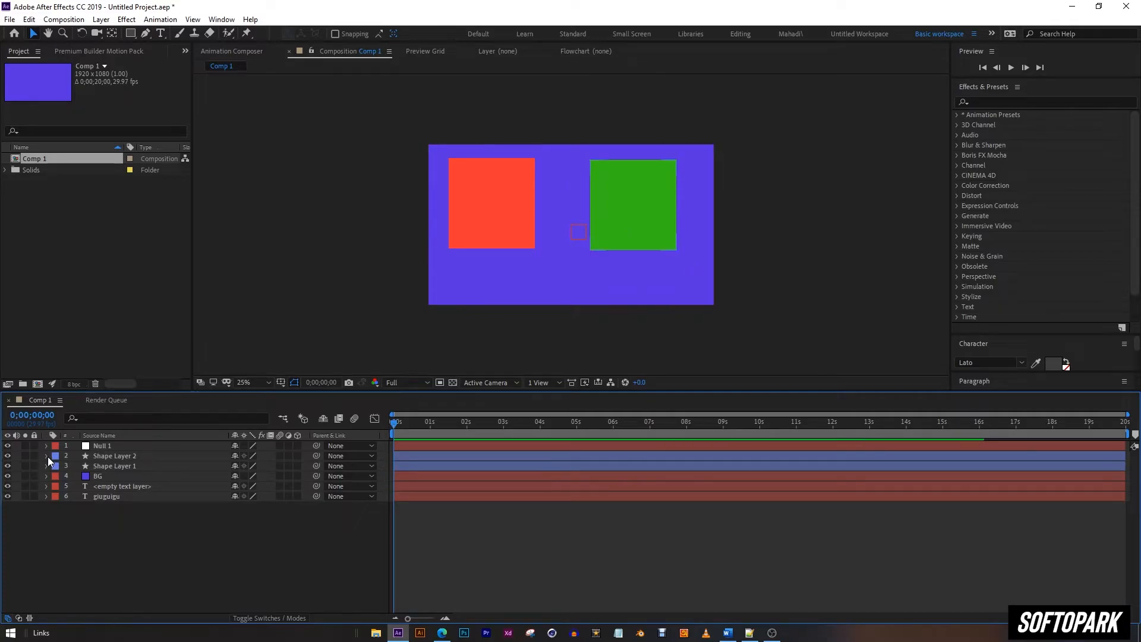
left_click(148, 466)
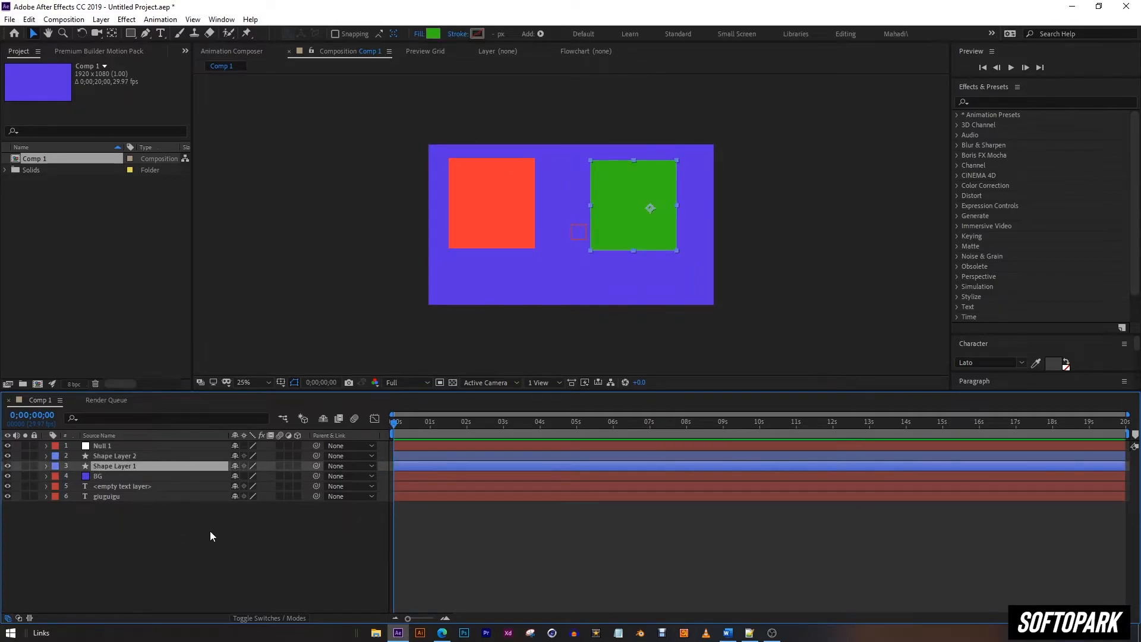
left_click(162, 537)
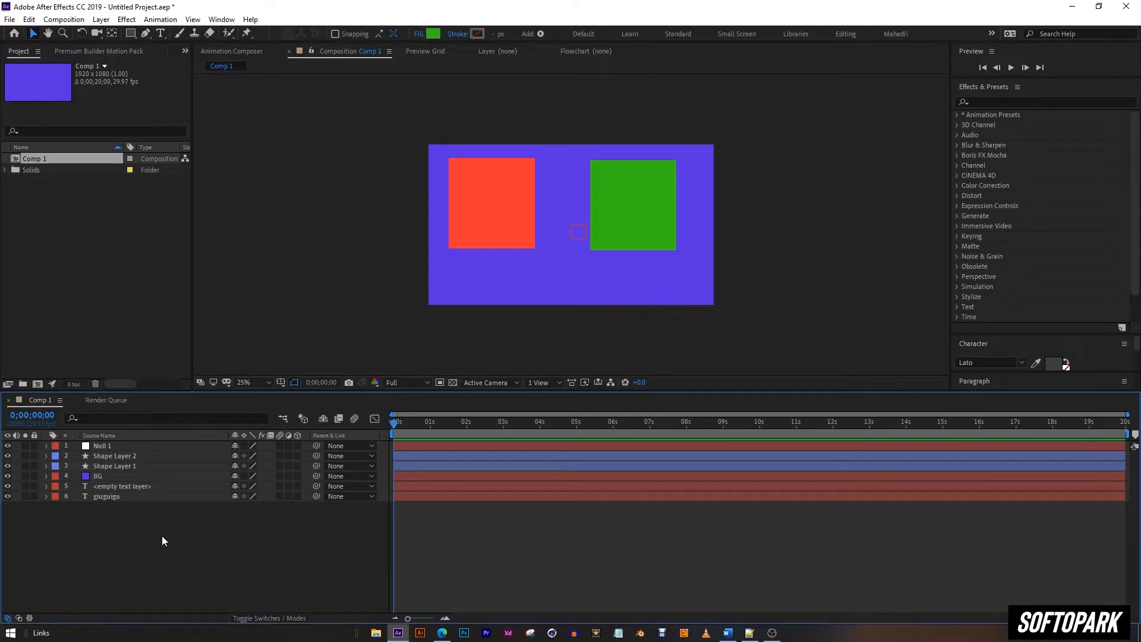
left_click(118, 458)
left_click(117, 467)
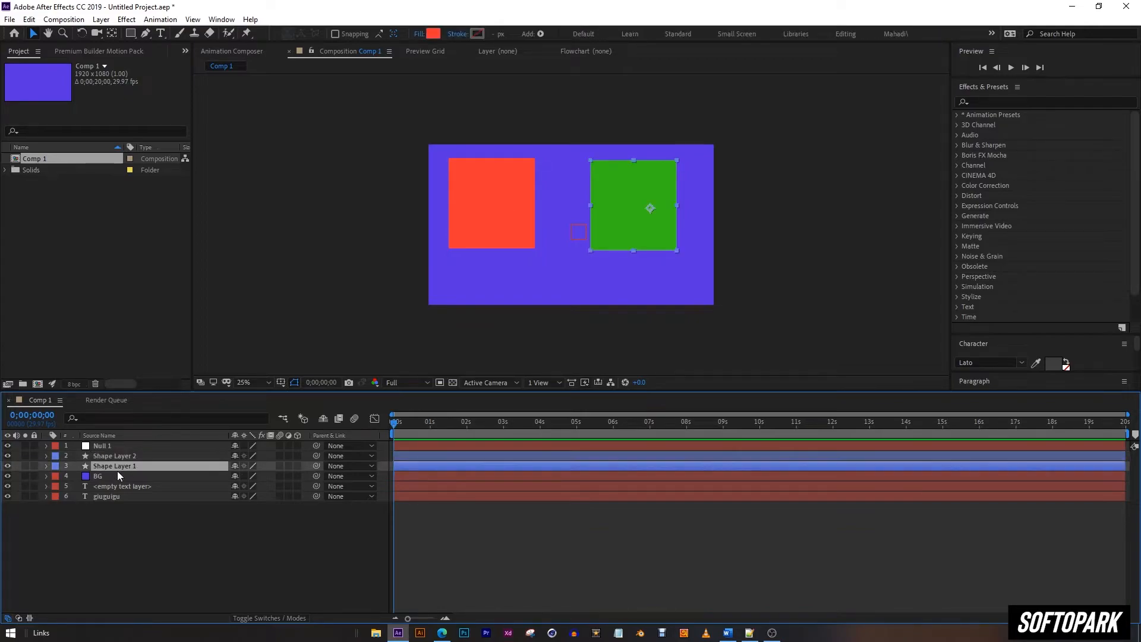
left_click(108, 447)
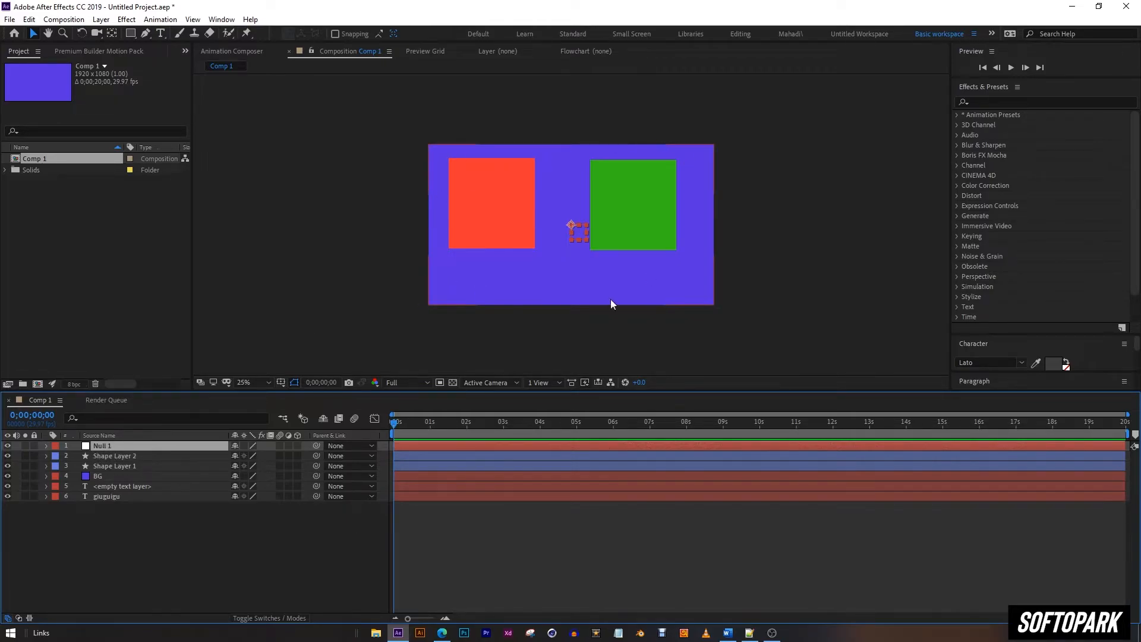
Step: Parent the red square's and the green square's shape layers to the Null 1 layer with the pick whip
left_click(129, 457)
left_click(126, 465)
left_click(123, 458)
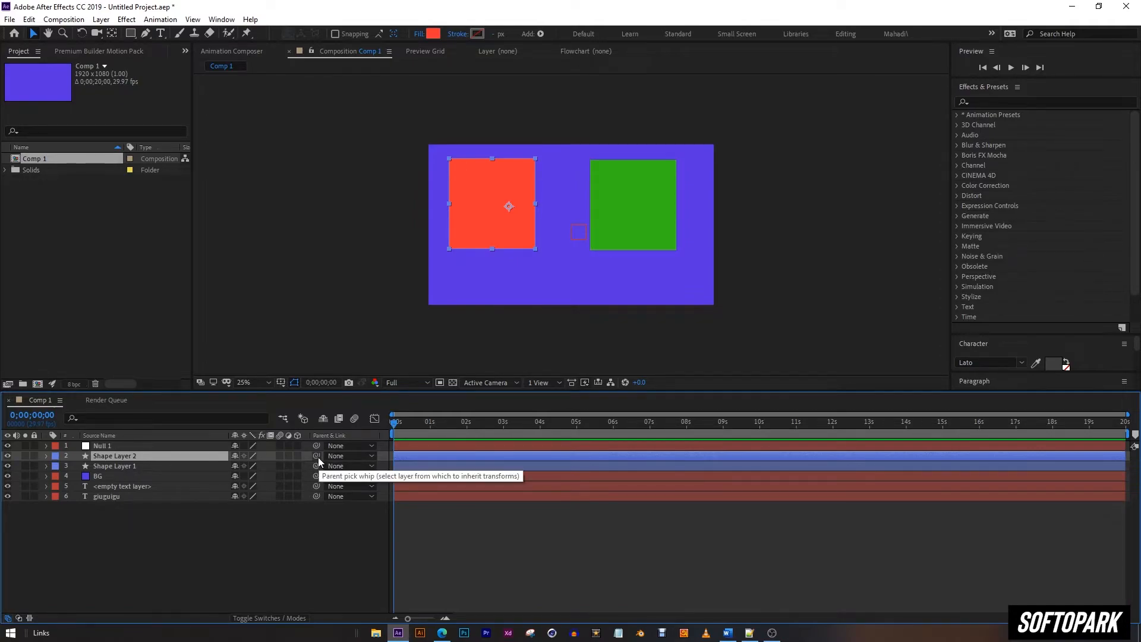
left_click_drag(316, 456, 102, 444)
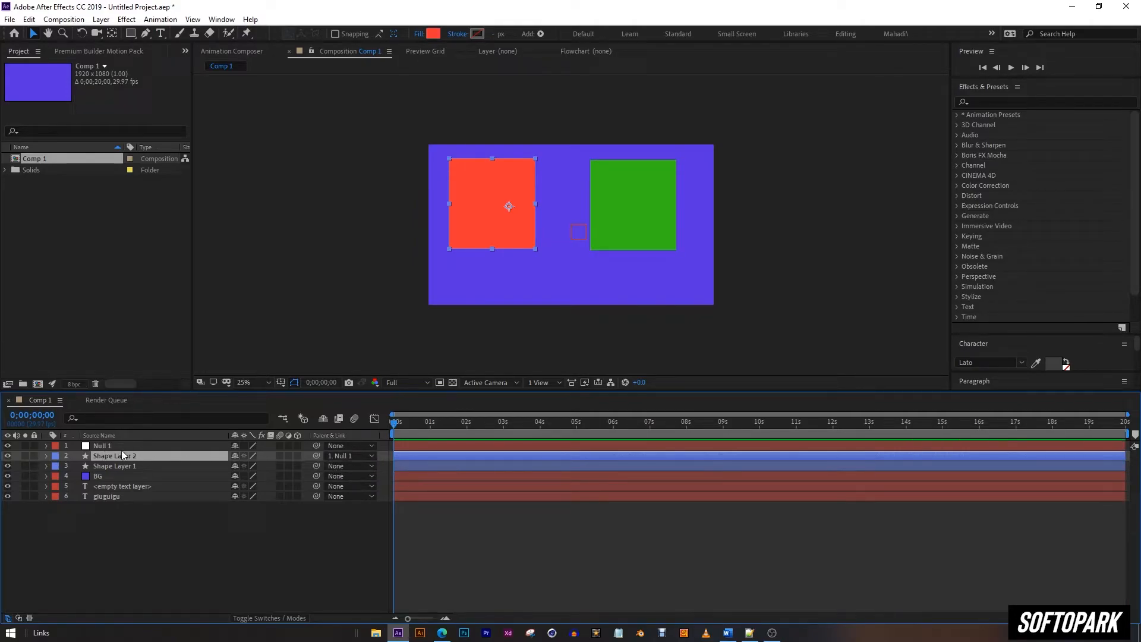
left_click(141, 468)
left_click_drag(316, 464, 127, 445)
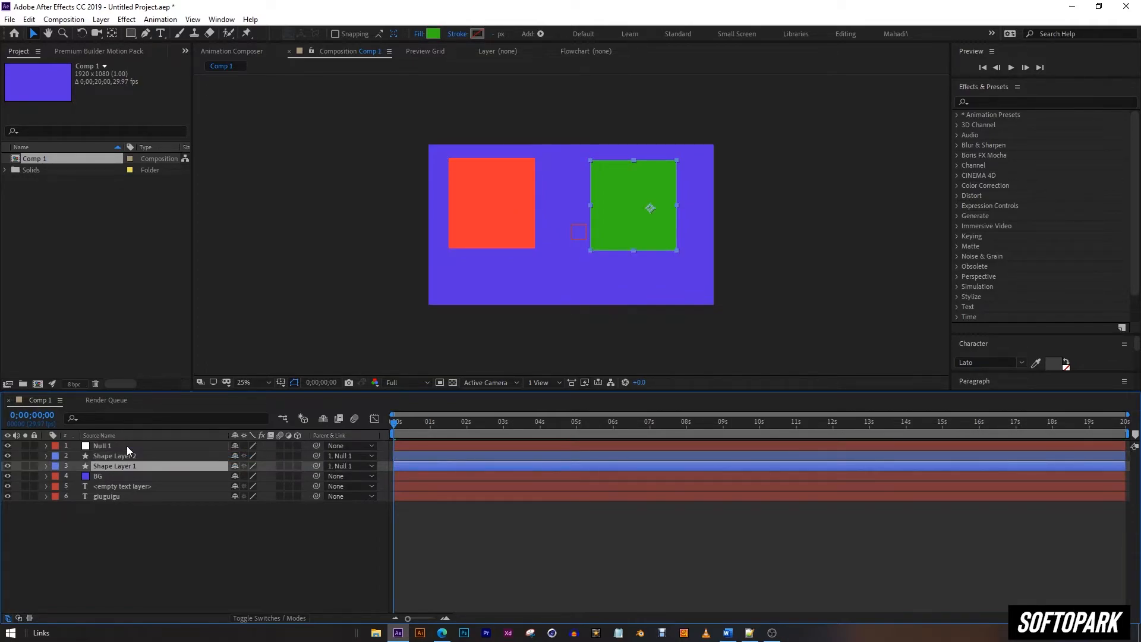
left_click(216, 525)
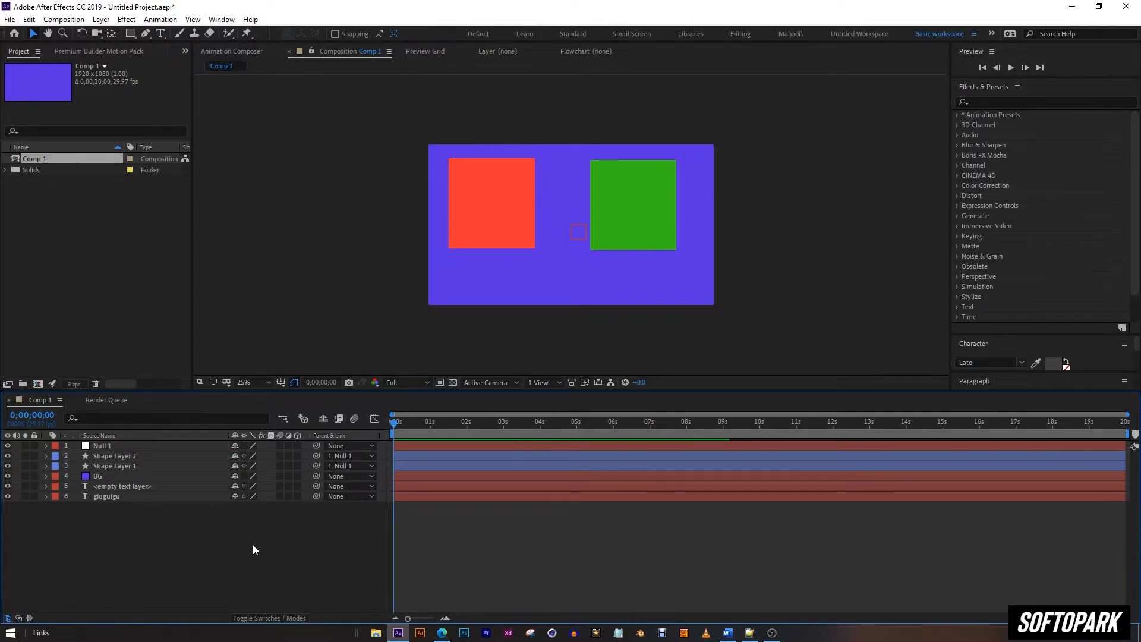
Step: Reveal the Null 1 layer's position and move it down to a Y position of 616, bringing both parented squares along
left_click(105, 448)
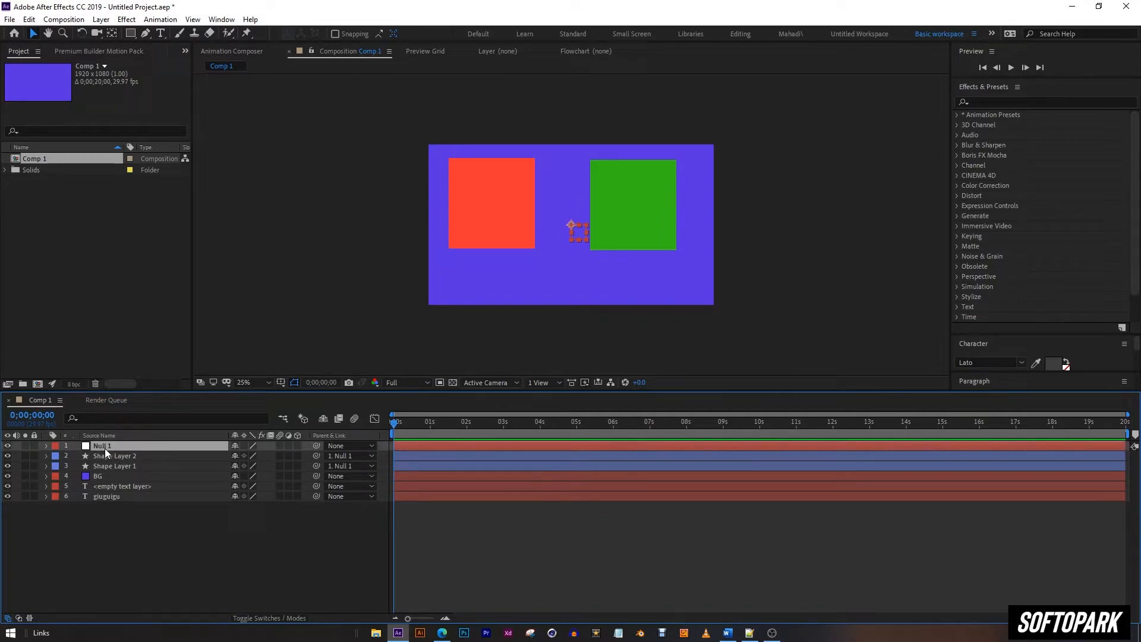
key("p")
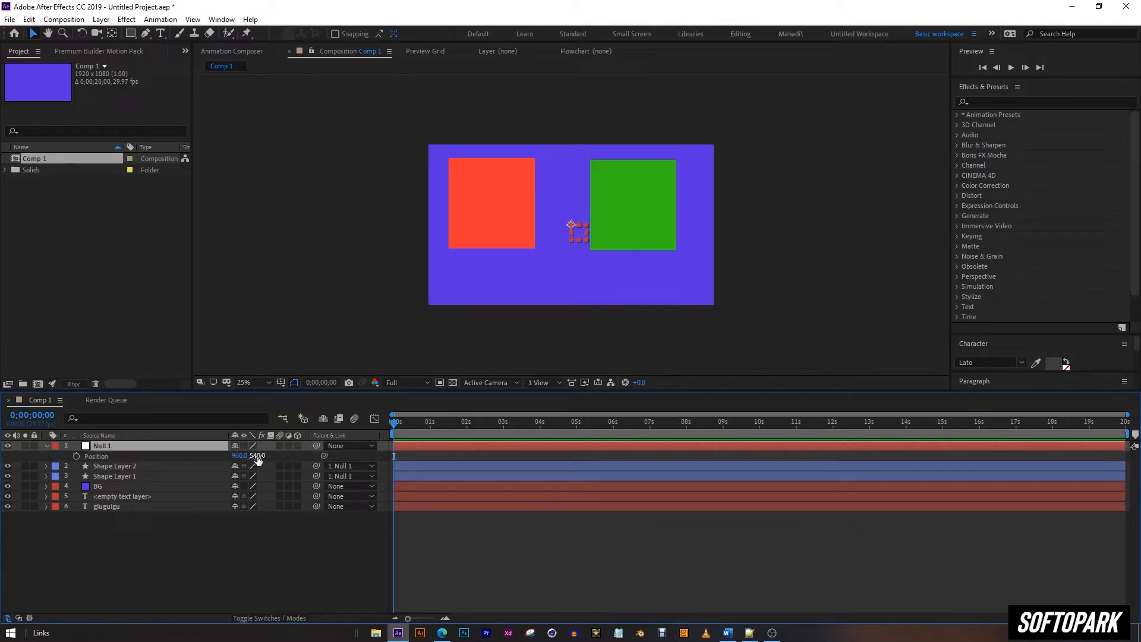
left_click_drag(257, 455, 267, 493)
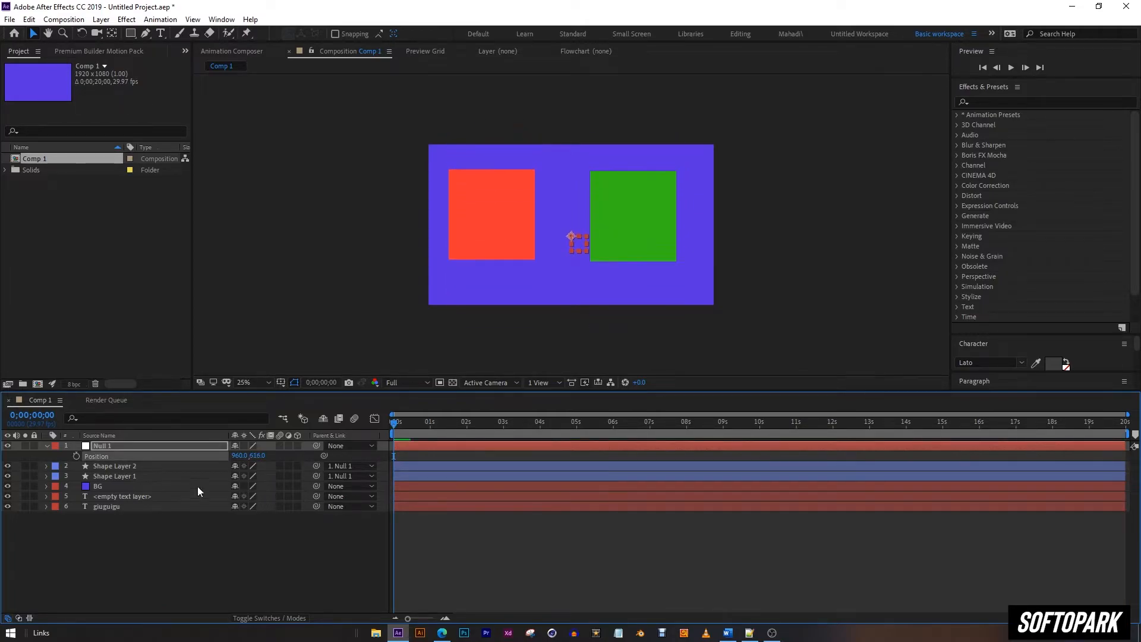
left_click(122, 475)
left_click(123, 467)
left_click(125, 476)
left_click(140, 467)
Step: Reveal the Null 1 layer's scale and reduce it to 33% so both parented squares shrink together
left_click(105, 447)
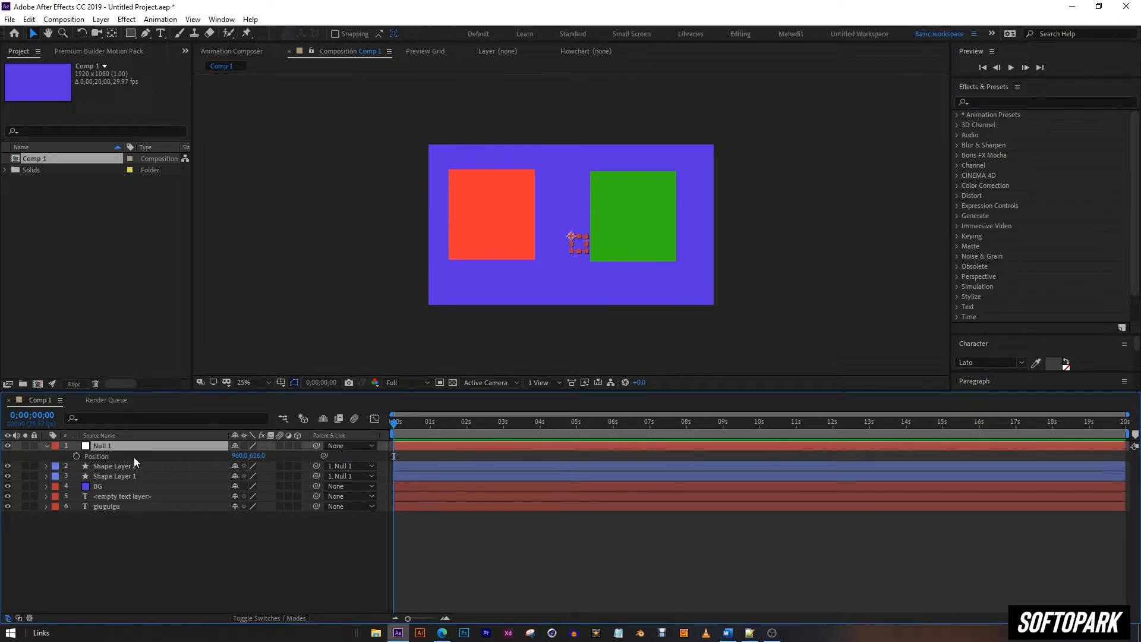
key("s")
left_click(91, 457)
left_click_drag(249, 455, 218, 466)
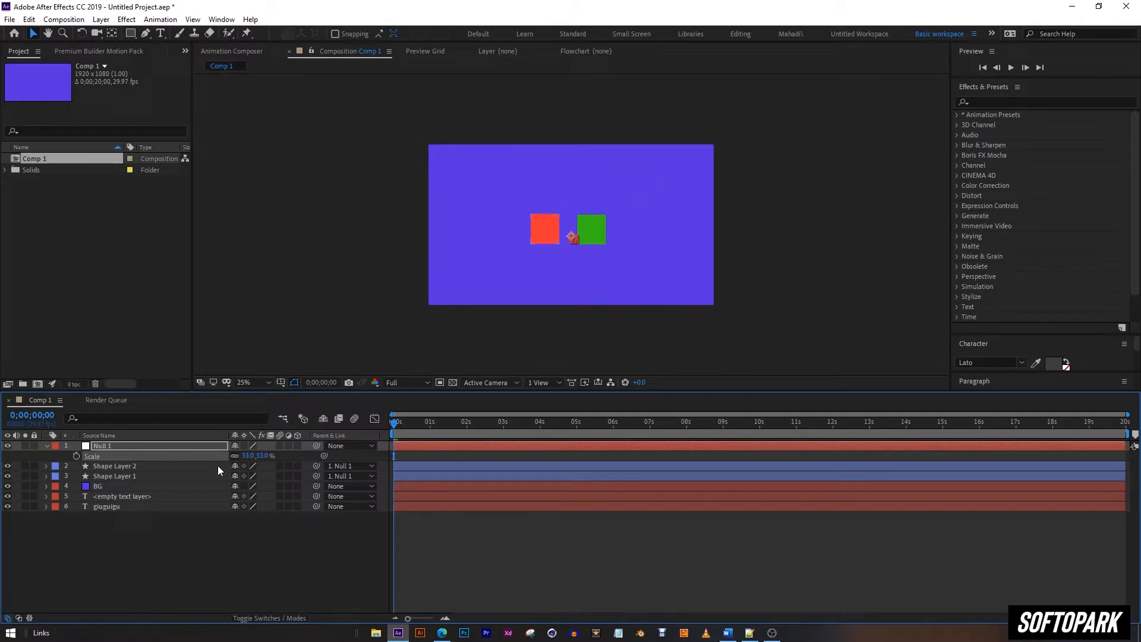
Step: Keyframe the Null 1 layer's scale from 33% at the start to 70% at 0;00;00;07, and preview the animation
left_click(76, 456)
left_click_drag(394, 428, 402, 425)
left_click_drag(249, 456, 262, 456)
key("space")
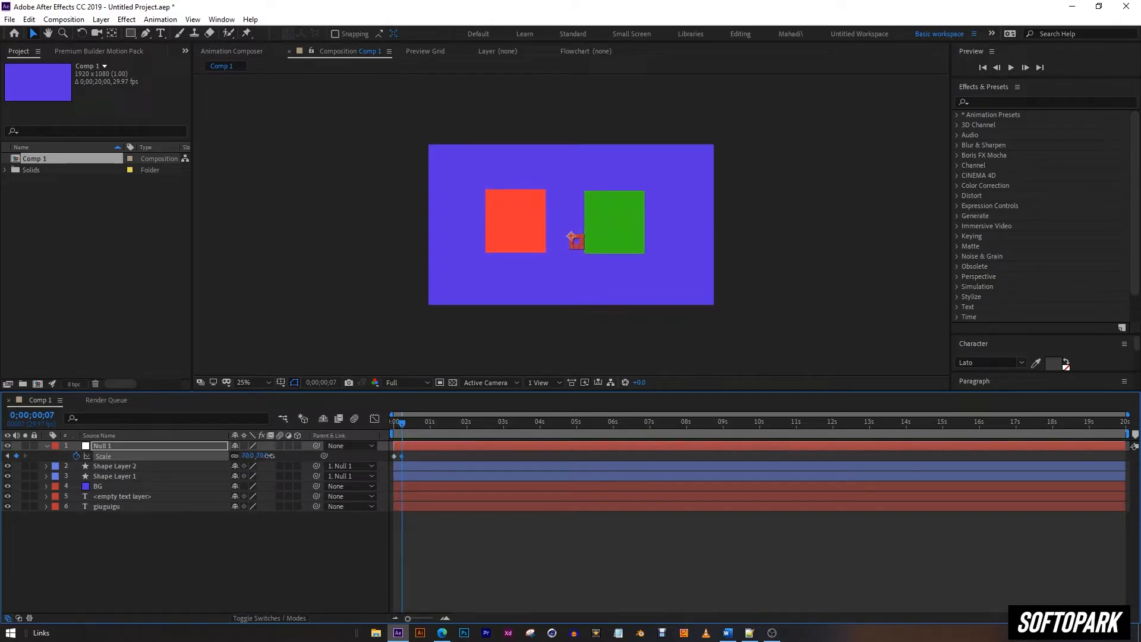
key("space")
Step: Animate the rotation of both parented shape layers together from 336° at the start to 0° at about 2.5 seconds
left_click(152, 466)
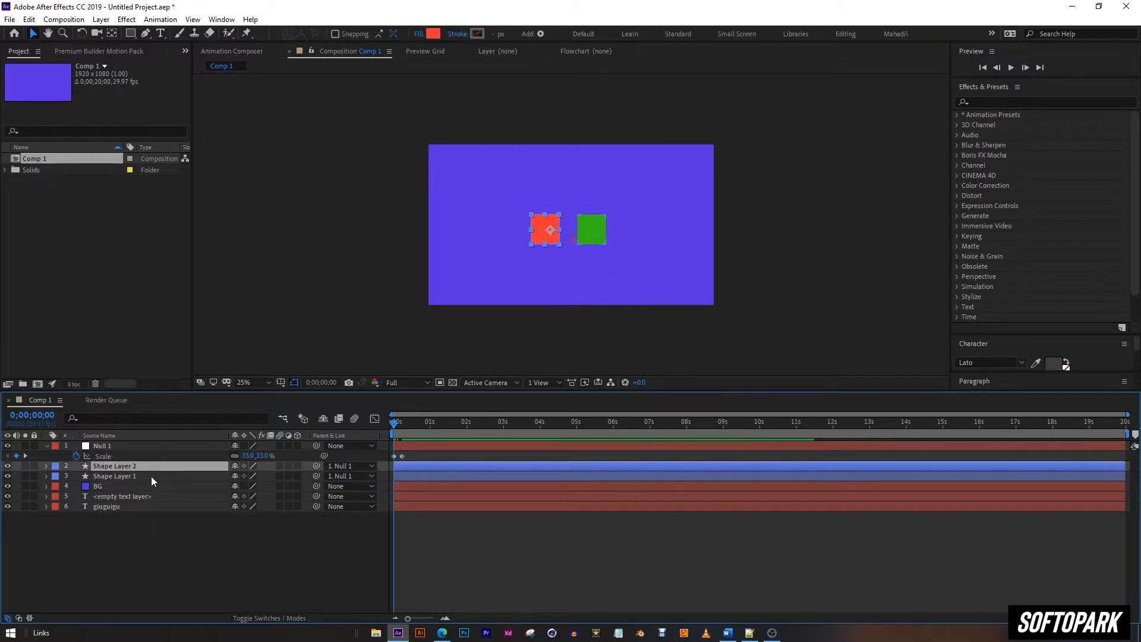
left_click(150, 476, "shift")
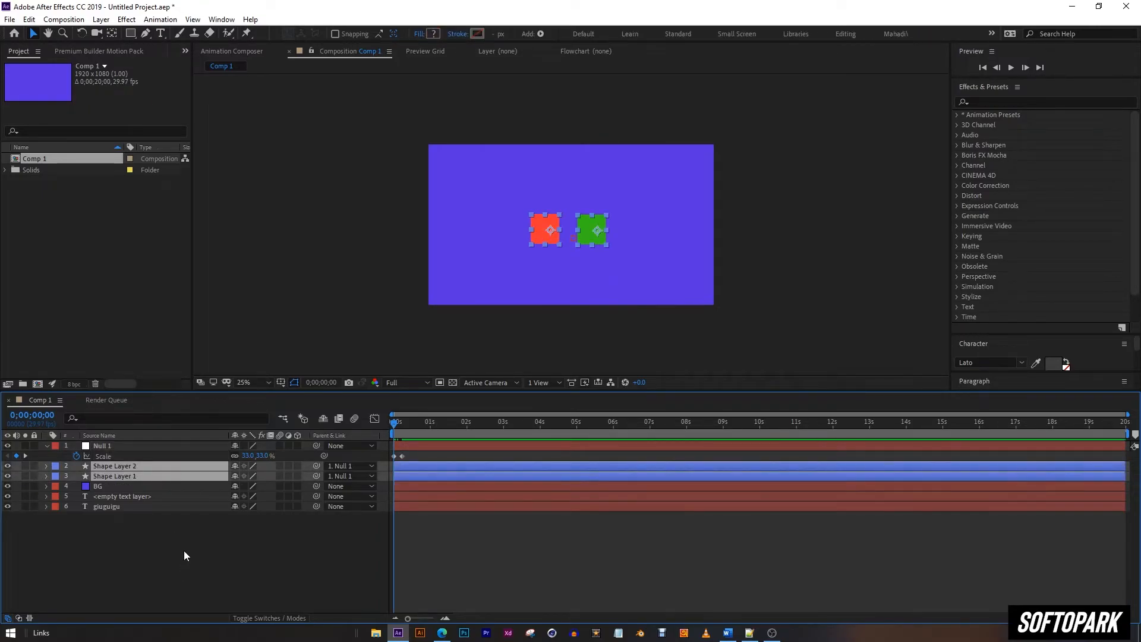
key("r")
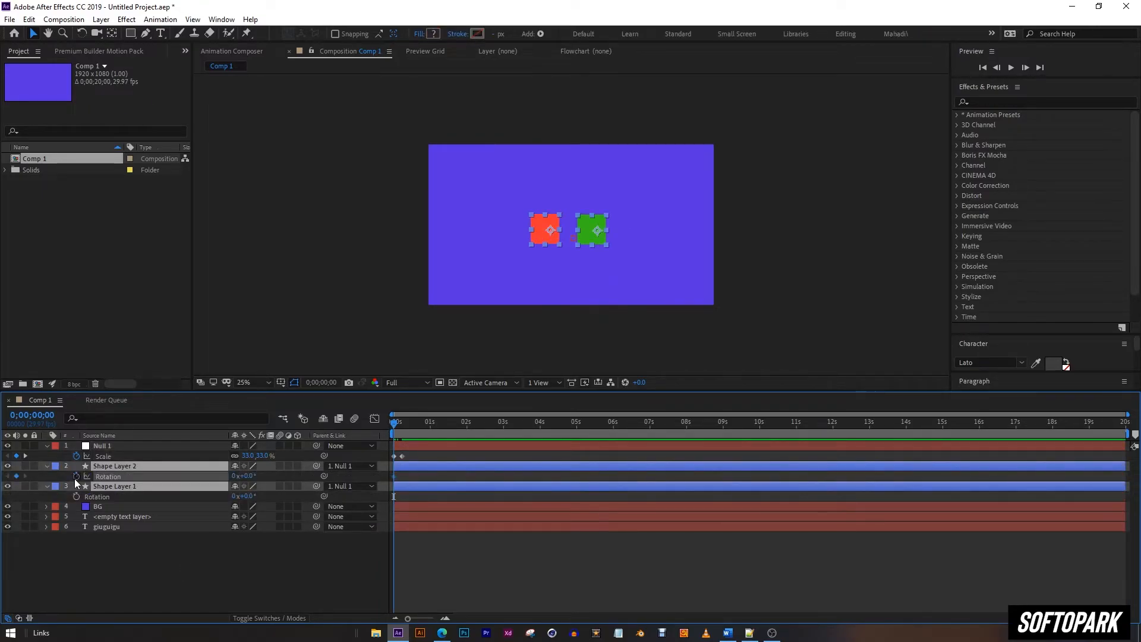
left_click_drag(394, 476, 403, 476)
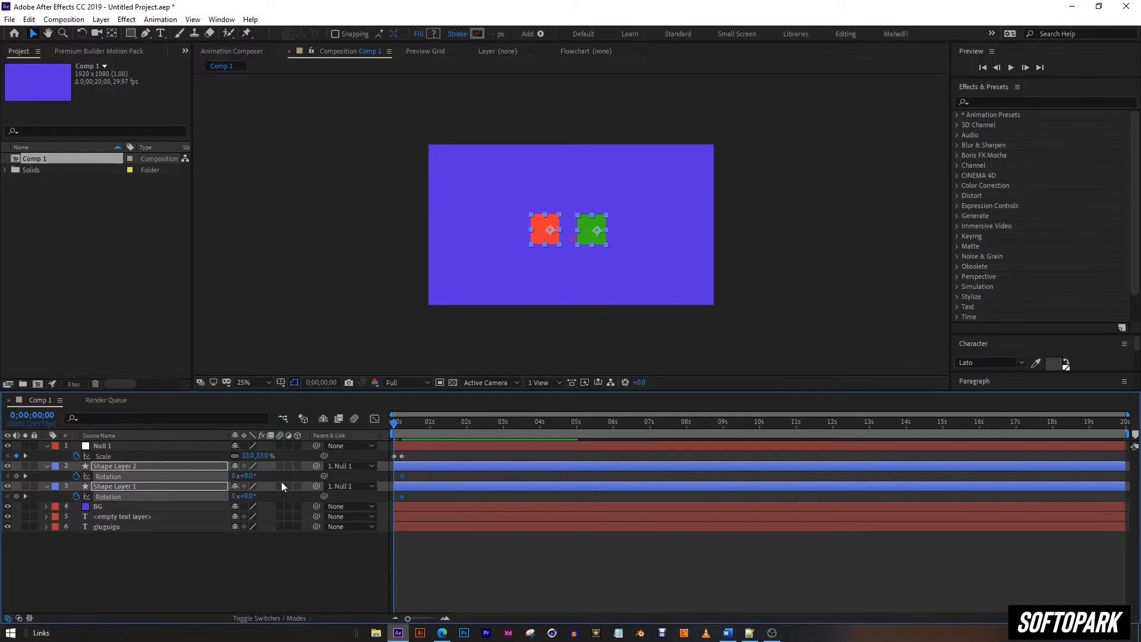
left_click_drag(244, 476, 467, 498)
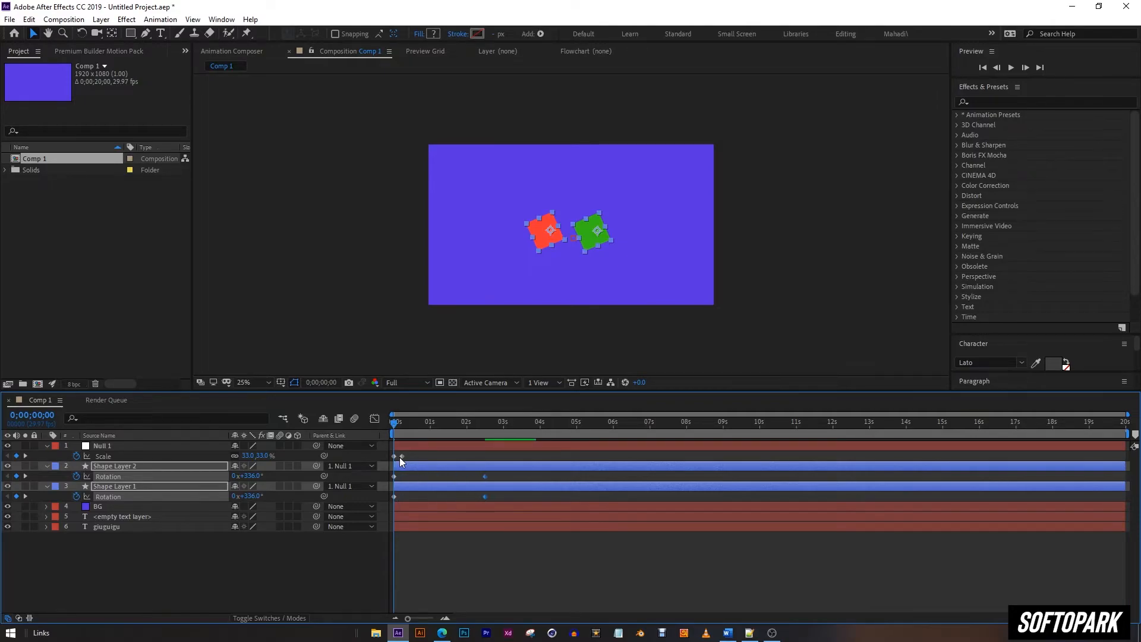
Step: Move the null's second scale keyframe to about 1.3 seconds, preview the animation, and return to the start of the timeline
left_click_drag(401, 456, 439, 458)
key("space")
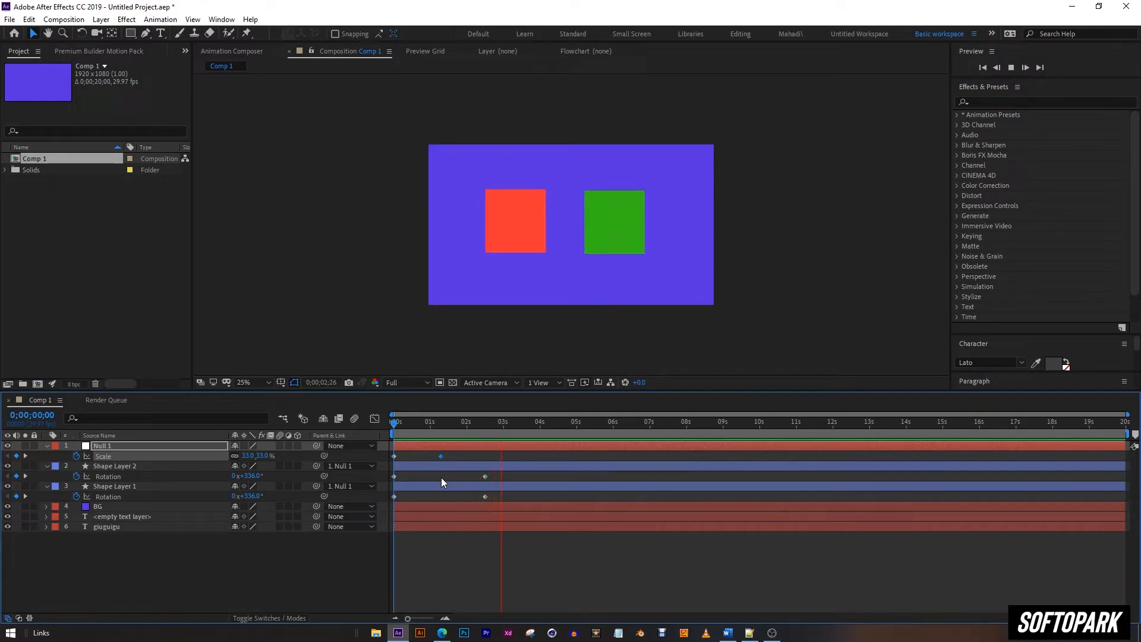
left_click_drag(468, 424, 391, 425)
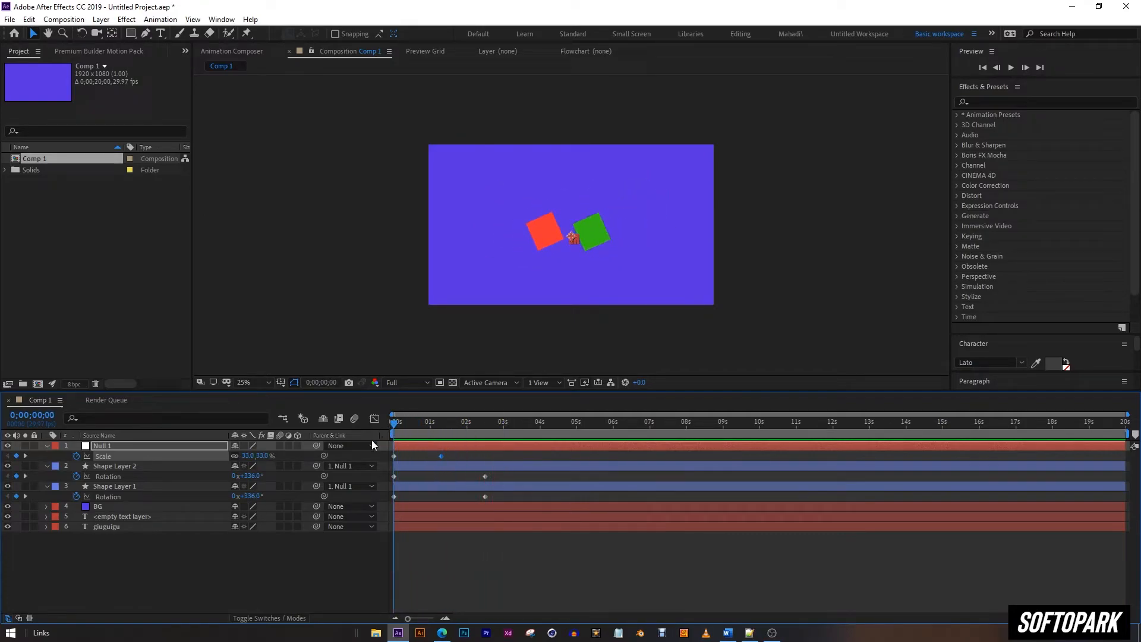
Step: Scrub the timeline to 0;00;00;28 and examine how the null's scale combines with the rotation of the two squares
left_click(135, 447)
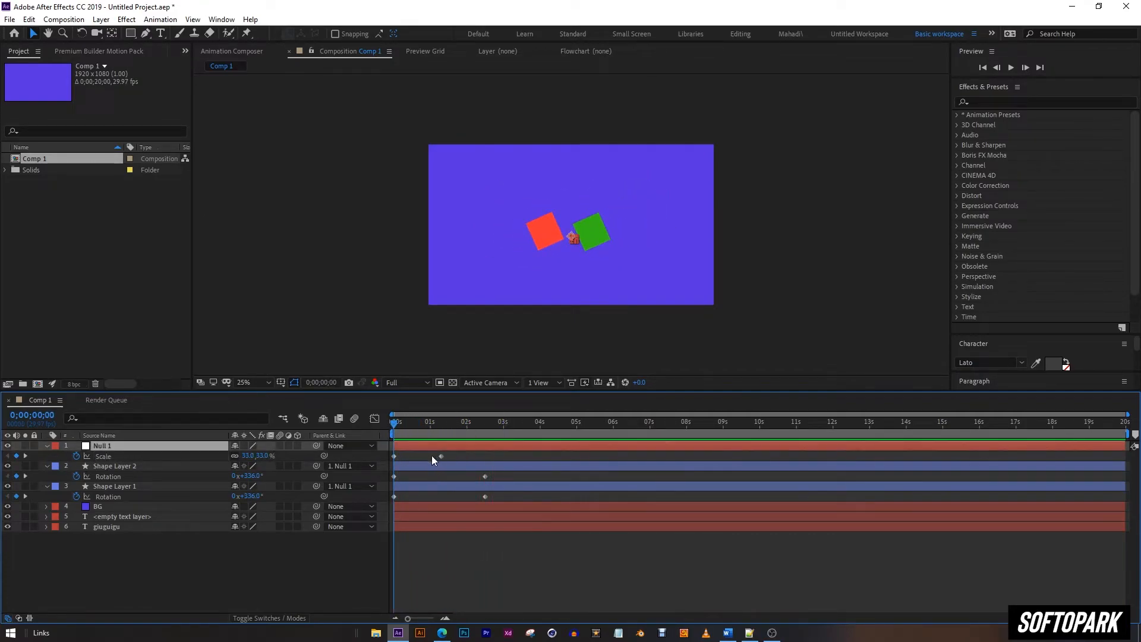
left_click(413, 426)
left_click_drag(416, 429, 428, 428)
left_click(480, 469)
left_click(463, 480)
left_click(469, 466)
left_click(459, 487)
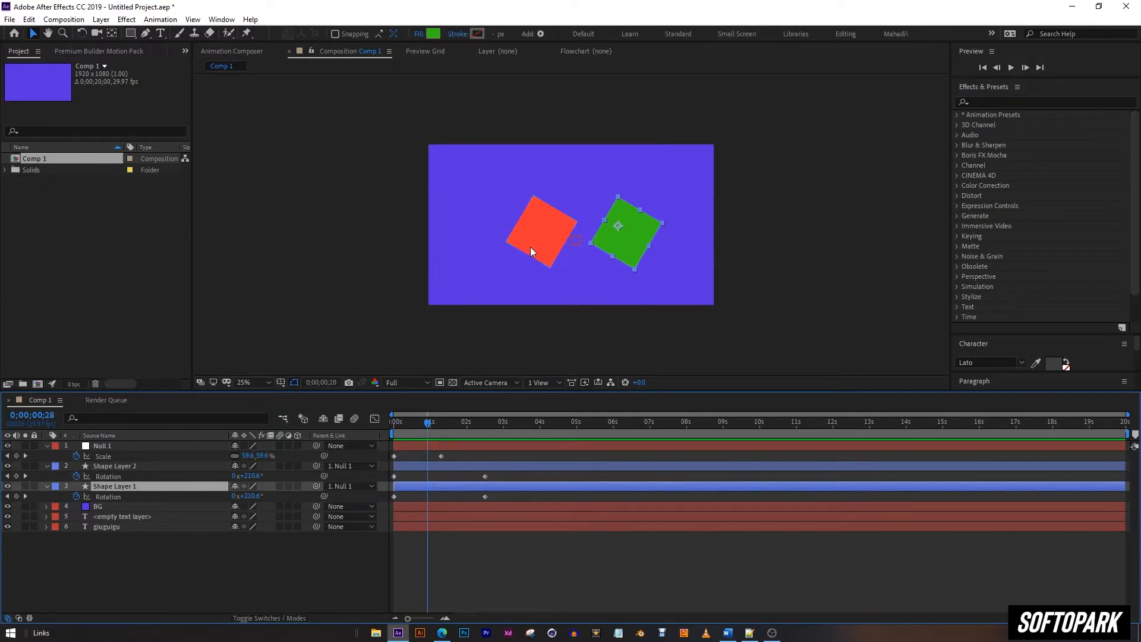
Step: Compare the Null 1 layer's scale animation with the separate rotation animations of the two parented shape layers
left_click(420, 448)
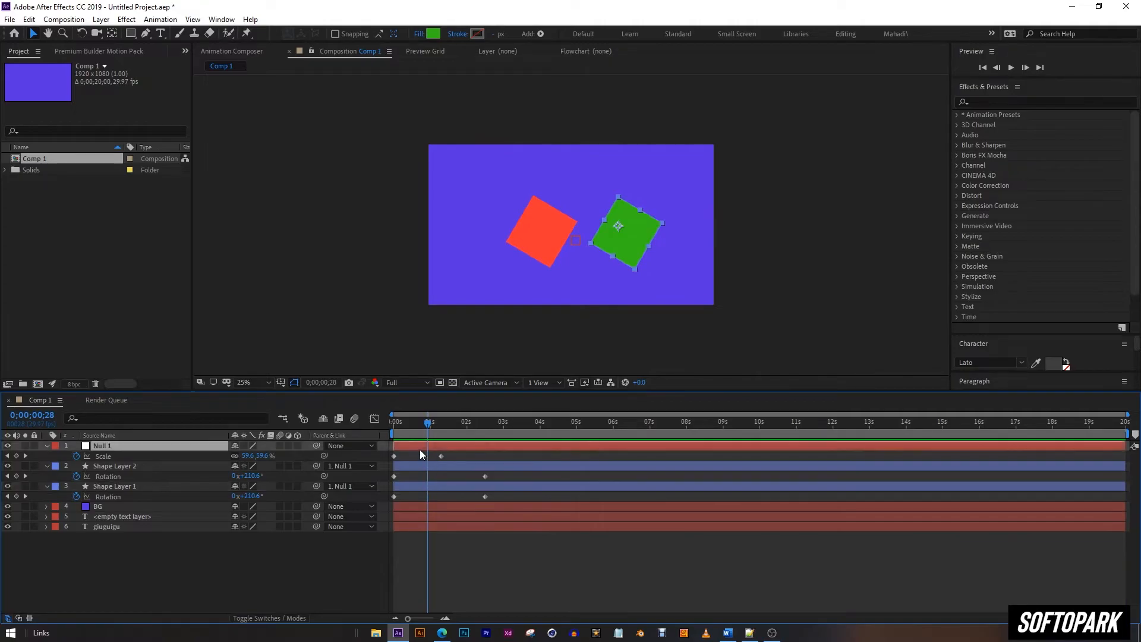
left_click(54, 454)
left_click(102, 449)
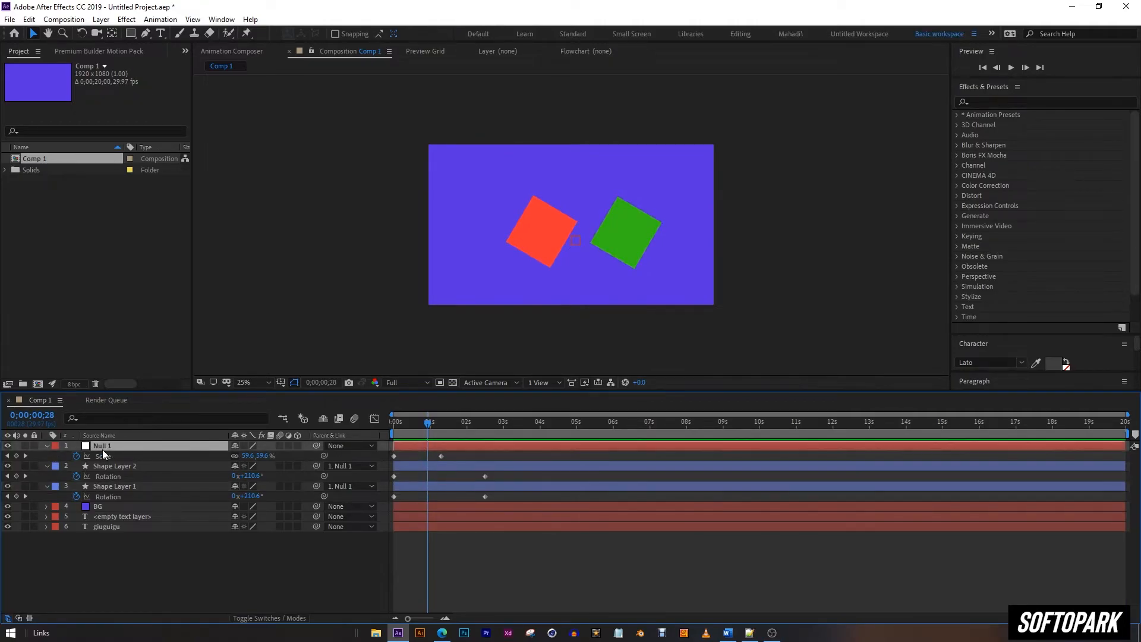
left_click(184, 467)
left_click(186, 488)
left_click(178, 468)
left_click(176, 495)
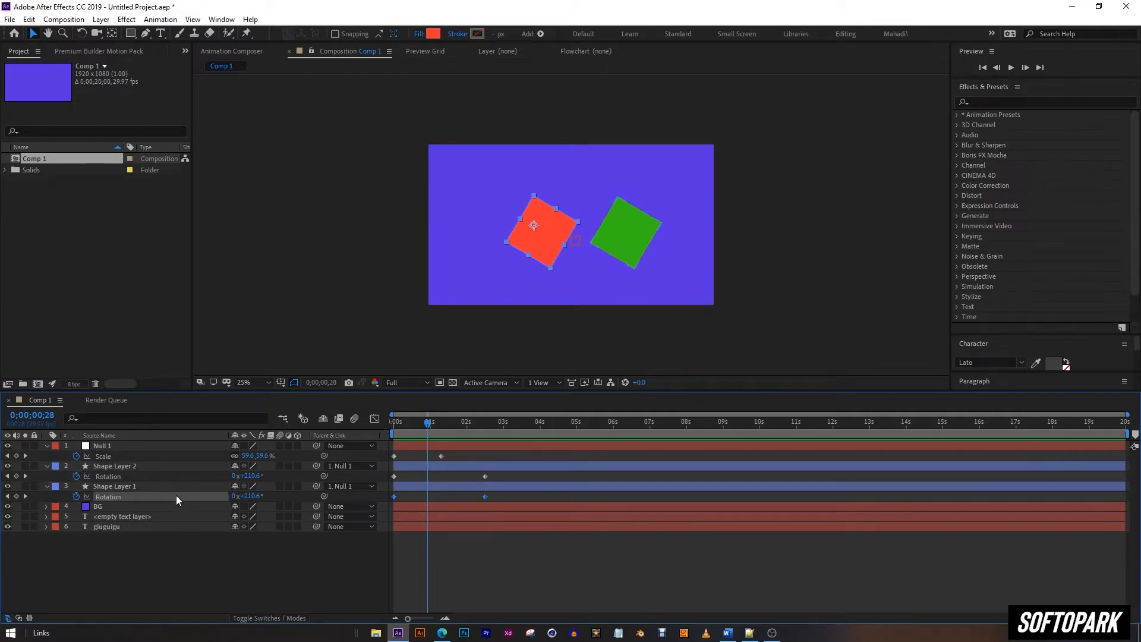
left_click(174, 468)
left_click(162, 444)
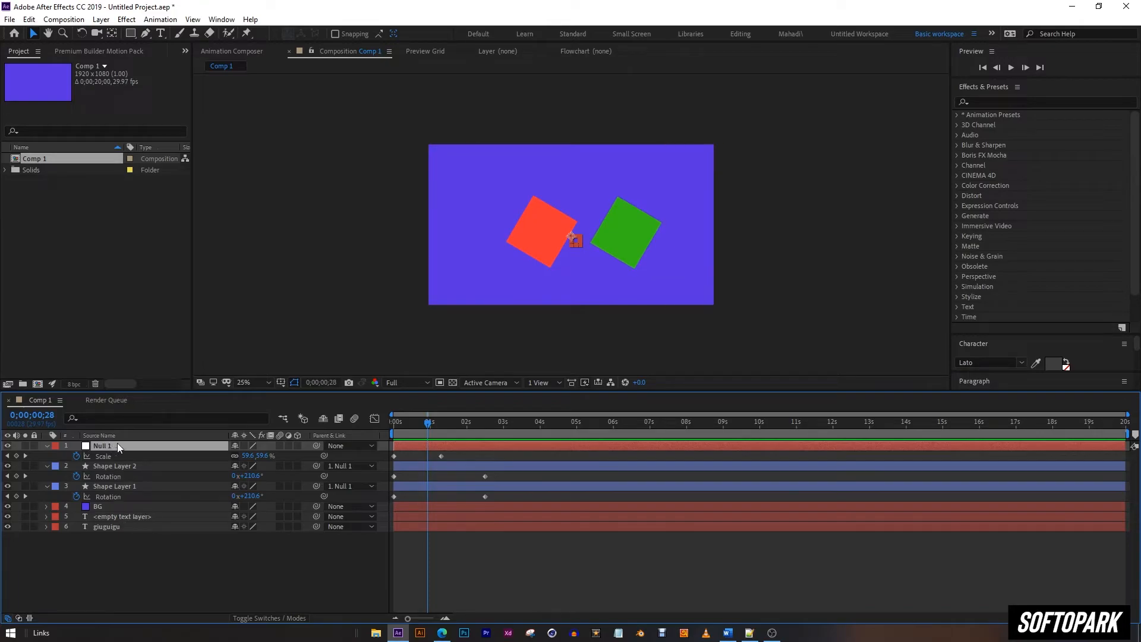
left_click(101, 19)
mouse_move(272, 34)
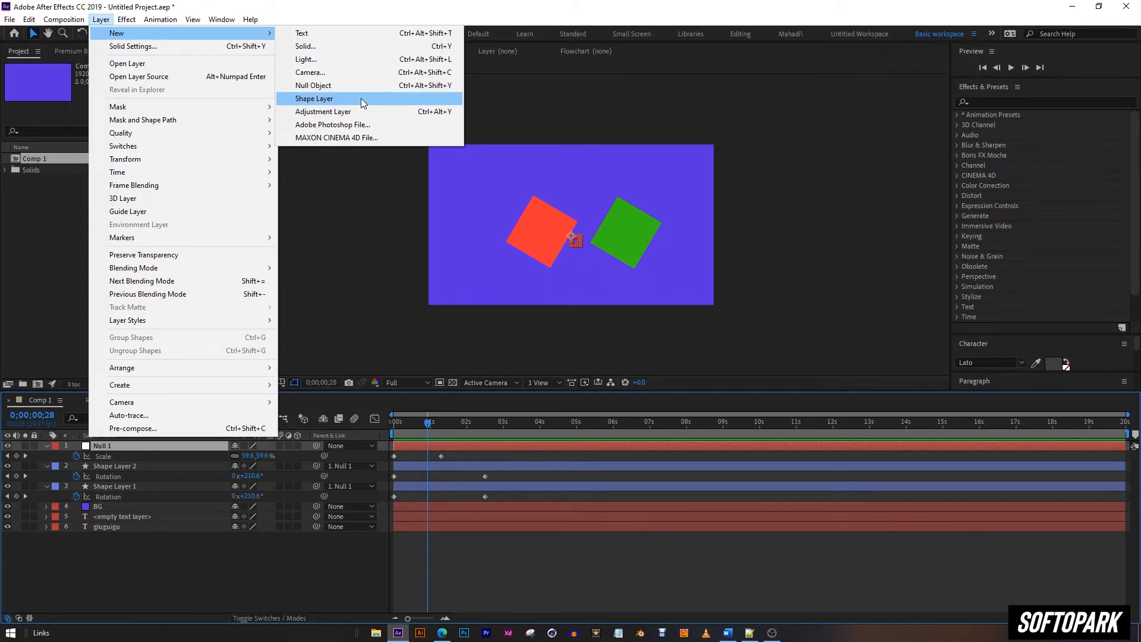
left_click(146, 558)
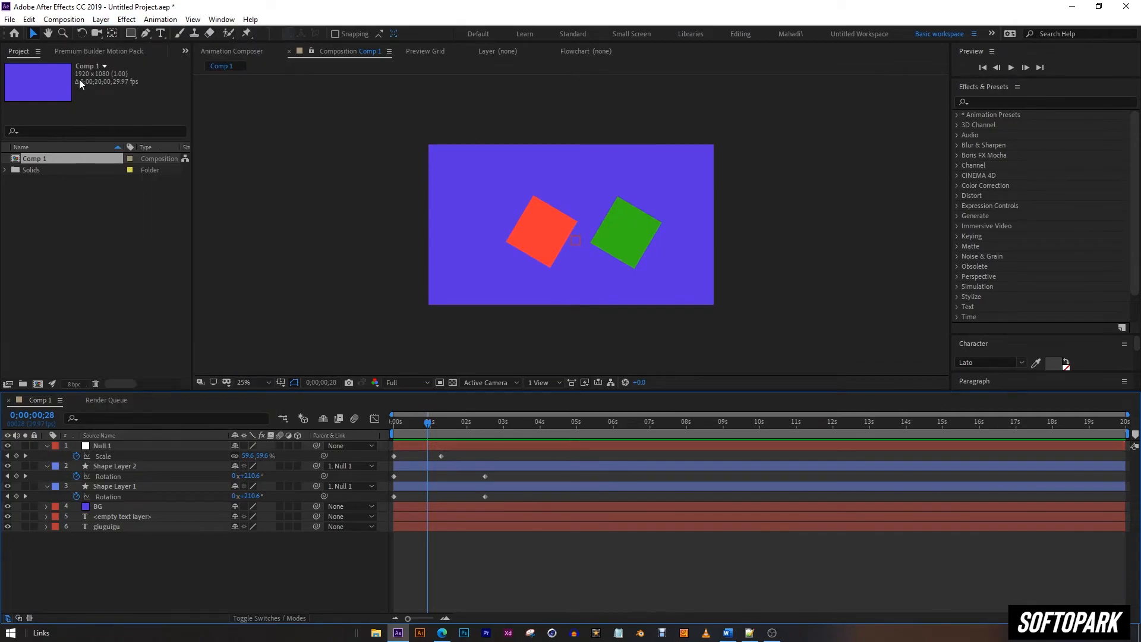
Step: Create a new shape layer and draw a large green rectangle on it in the upper-left part of the frame
left_click(101, 19)
mouse_move(123, 36)
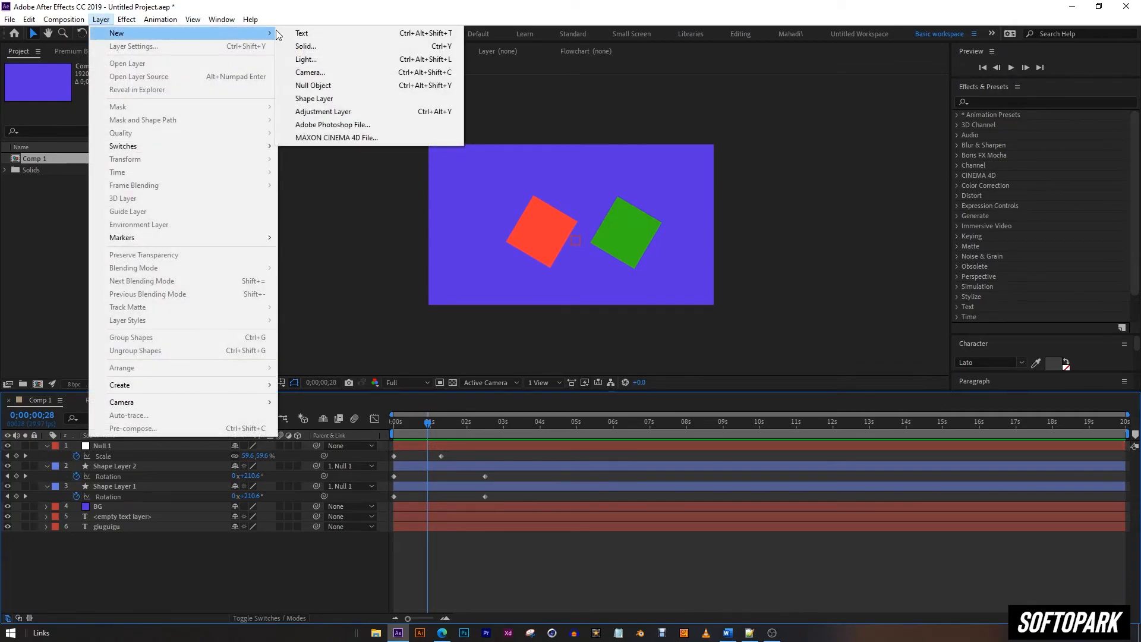
left_click(315, 99)
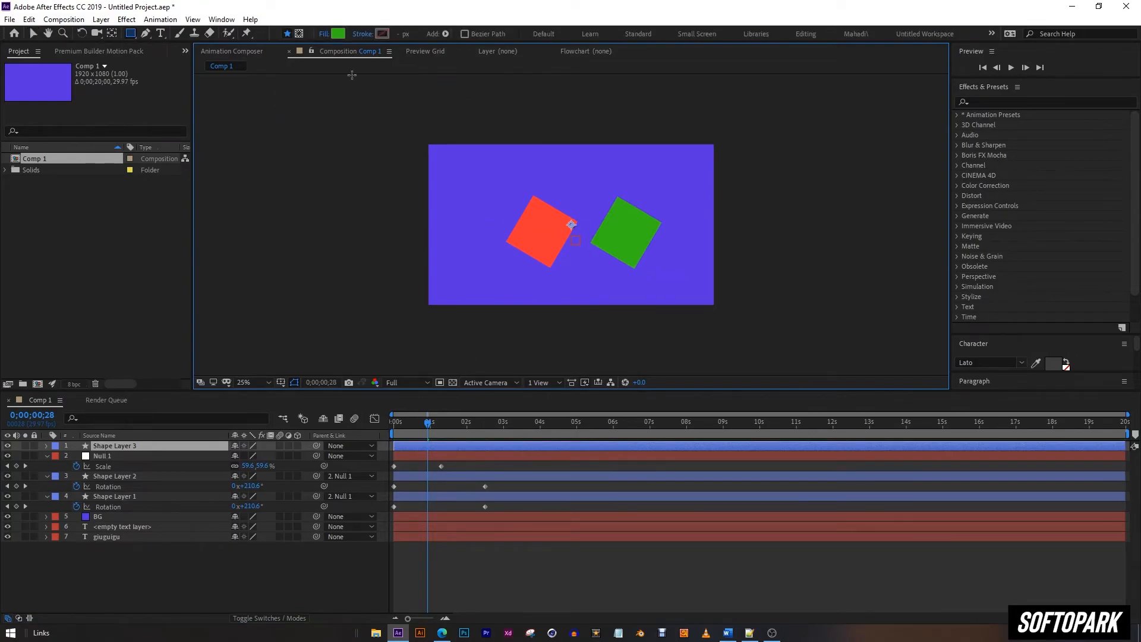
left_click_drag(441, 162, 513, 240)
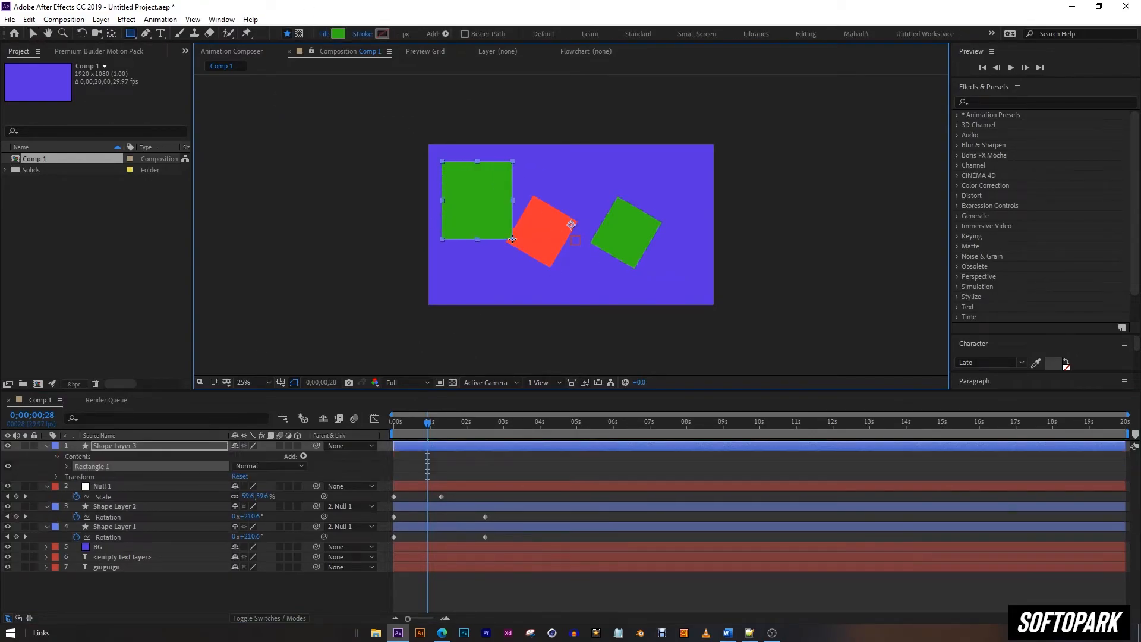
Step: Draw two smaller green rectangles on the same new shape layer in the upper-right half of the frame, and deselect it
left_click(126, 437)
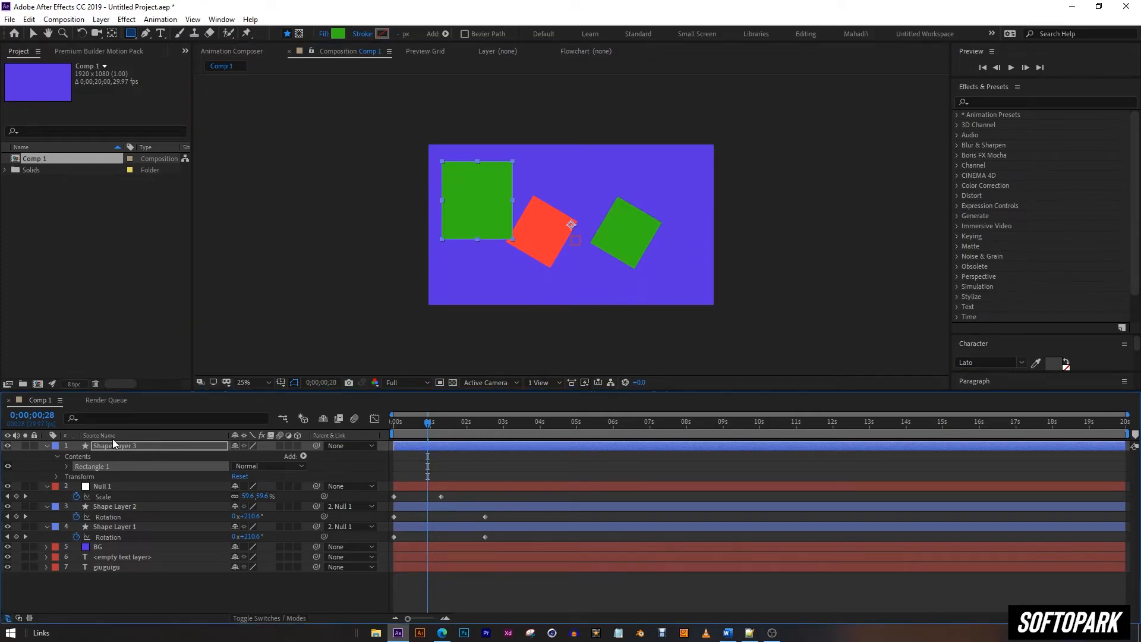
left_click(106, 436)
left_click(111, 445)
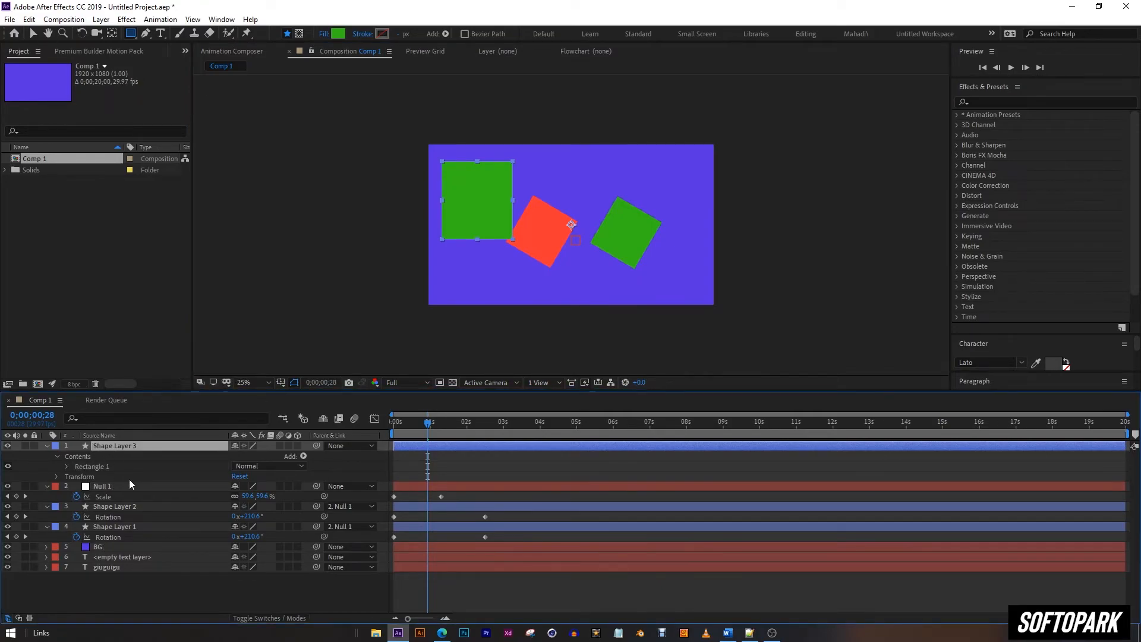
mouse_move(571, 170)
left_mouse_down()
mouse_move(602, 211)
mouse_move(675, 212)
left_mouse_up()
key("ctrl+shift+a")
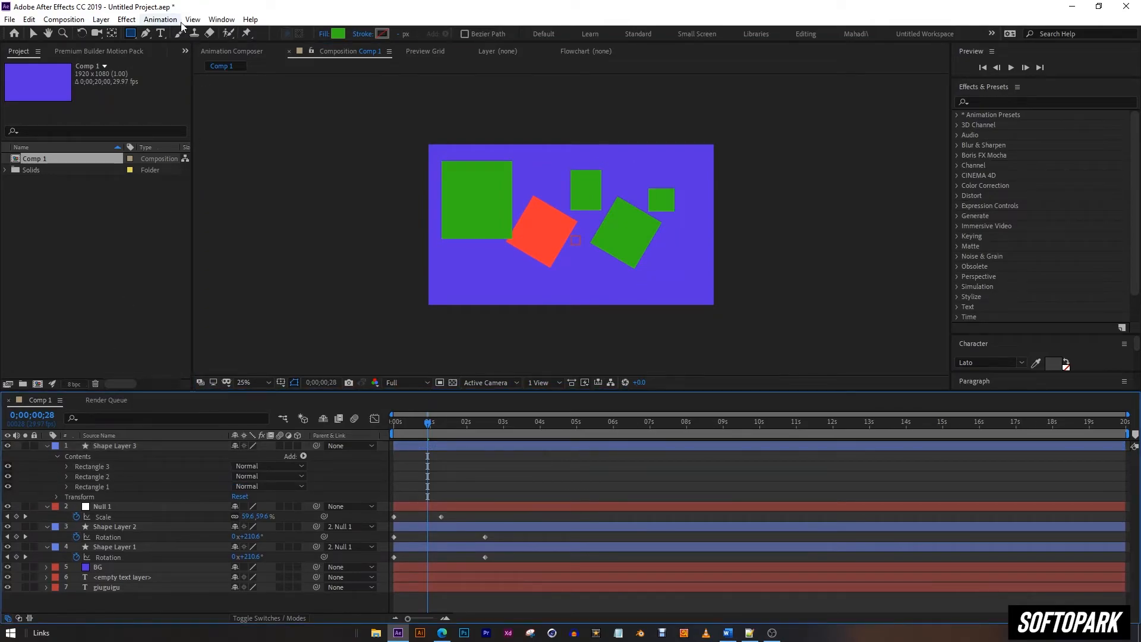
Step: Add a new adjustment layer above all other layers, and select the Null 1 layer for comparison
left_click(101, 19)
mouse_move(119, 34)
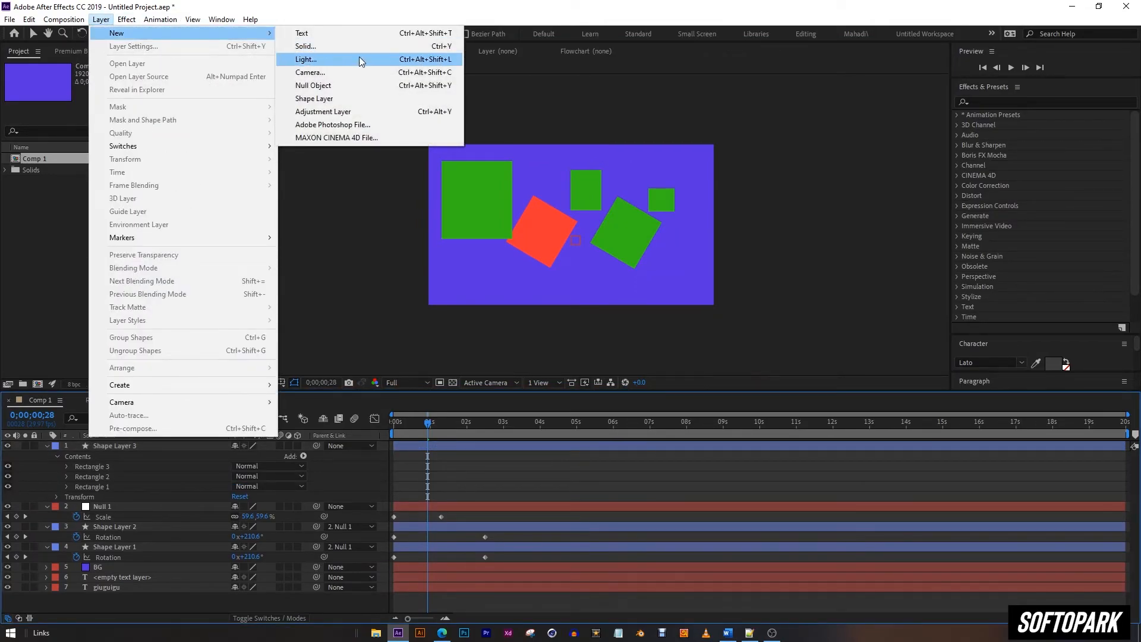
left_click(366, 113)
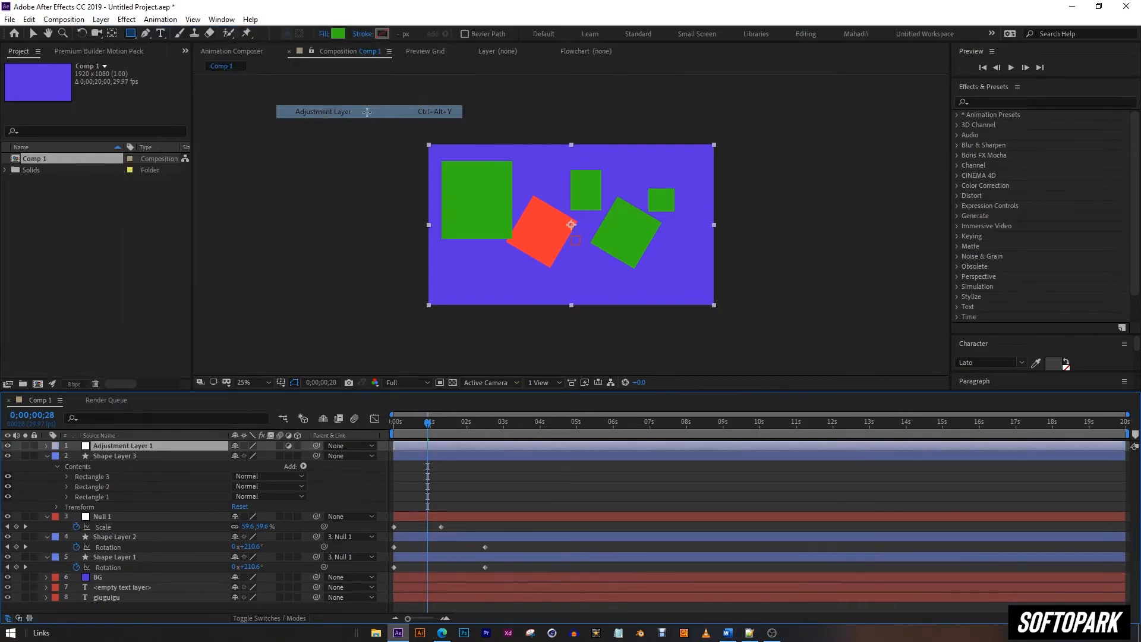
left_click(44, 483)
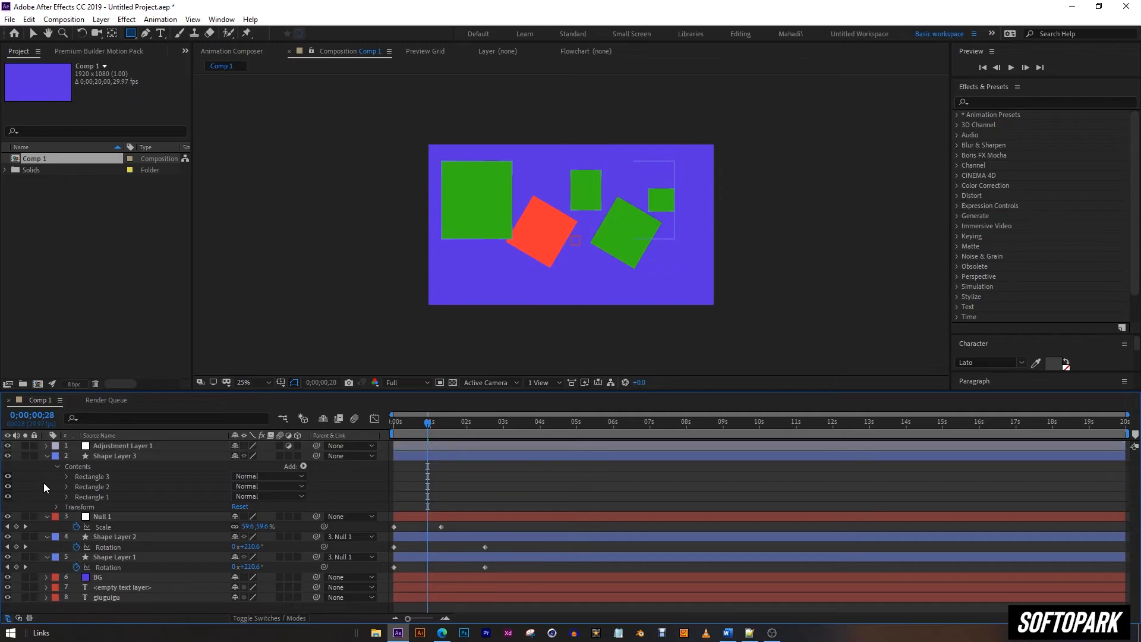
left_click(113, 516)
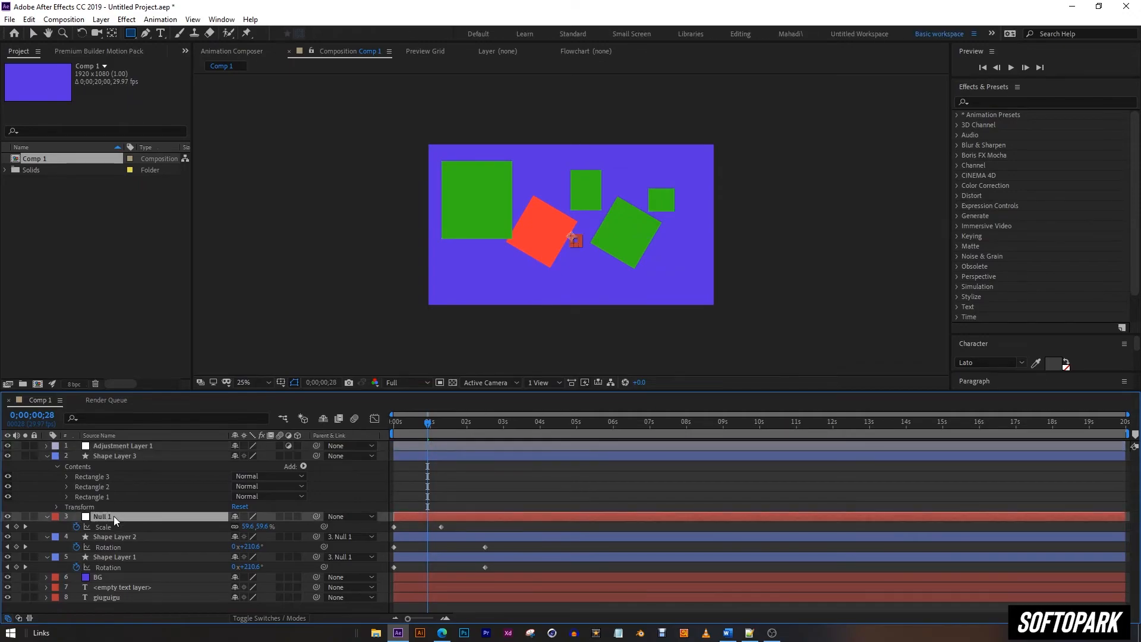
Step: Apply the CC Radial Blur effect to the adjustment layer and set its amount to 70
left_click(126, 446)
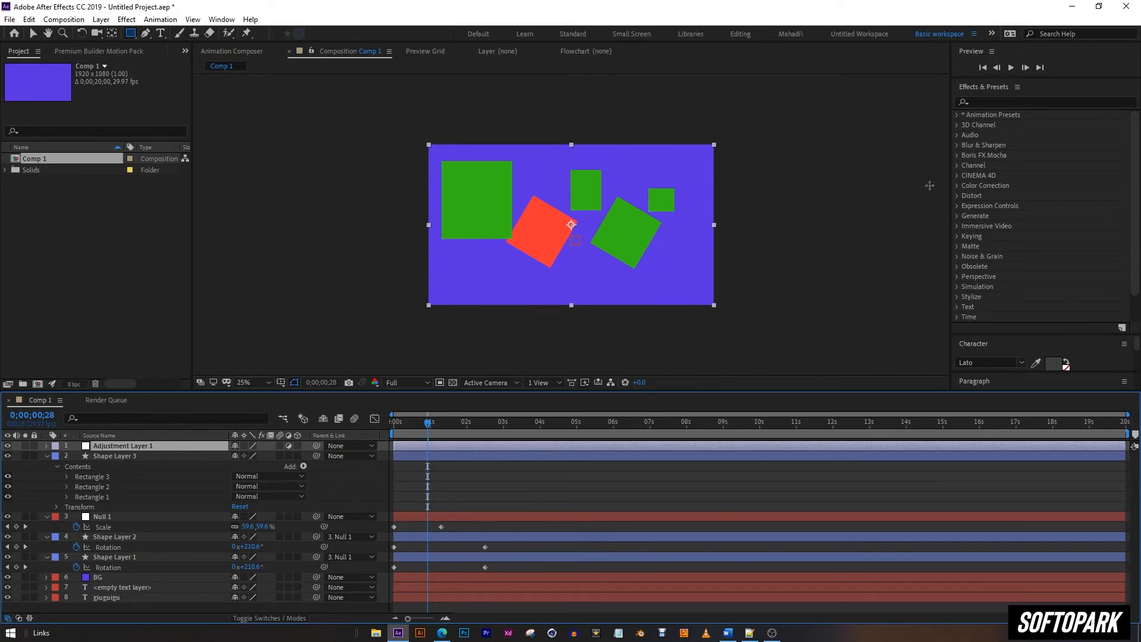
left_click(957, 146)
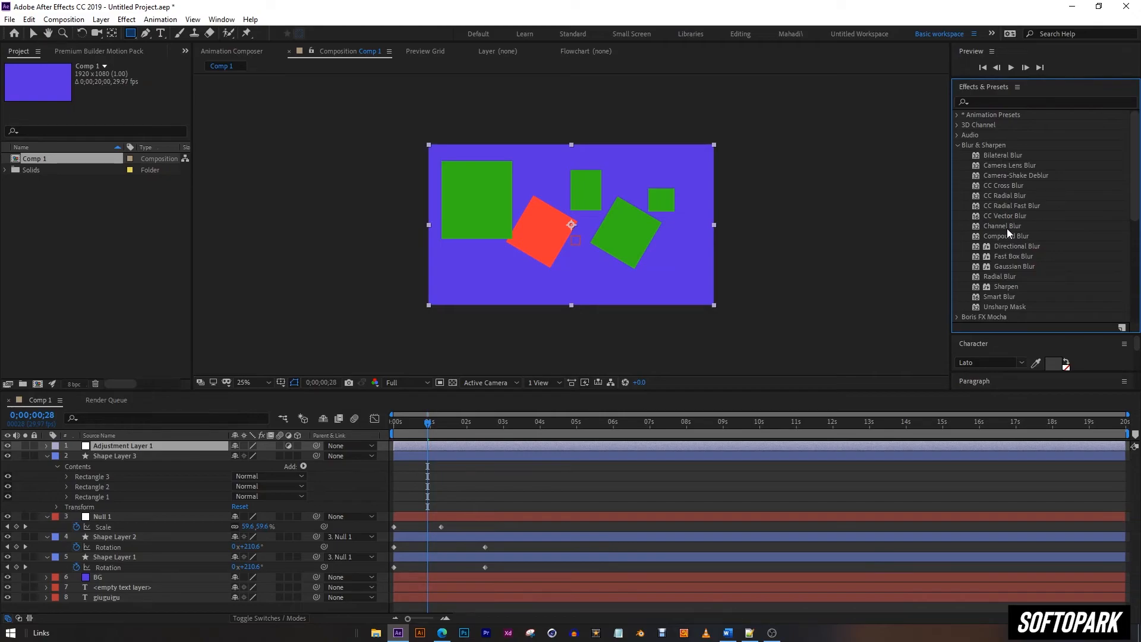
left_click_drag(999, 197, 191, 448)
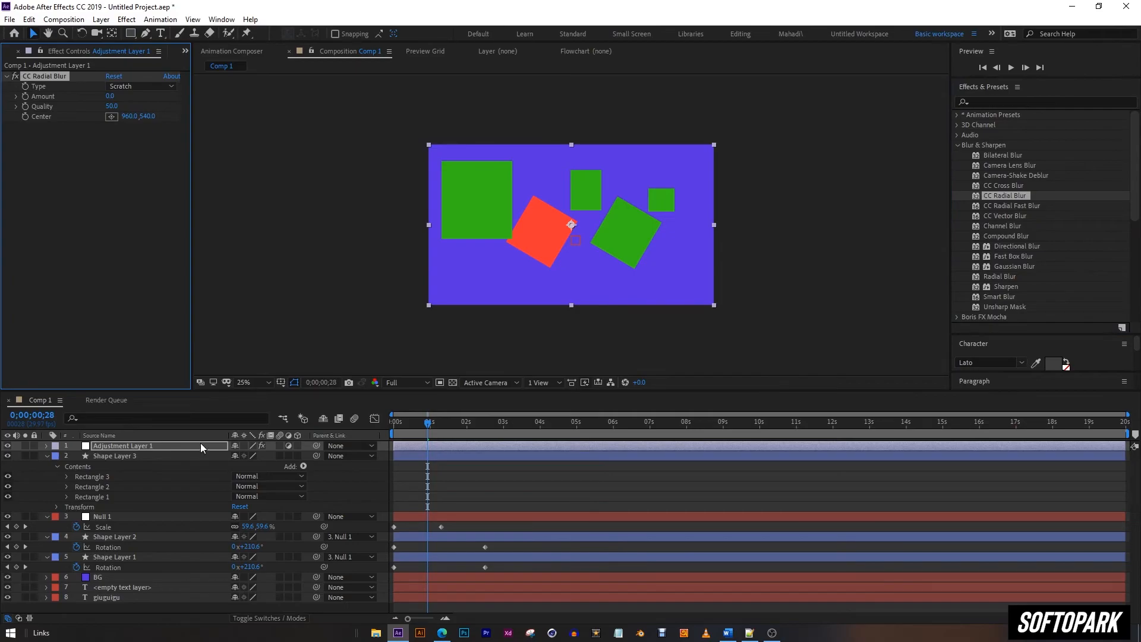
left_click_drag(111, 96, 153, 95)
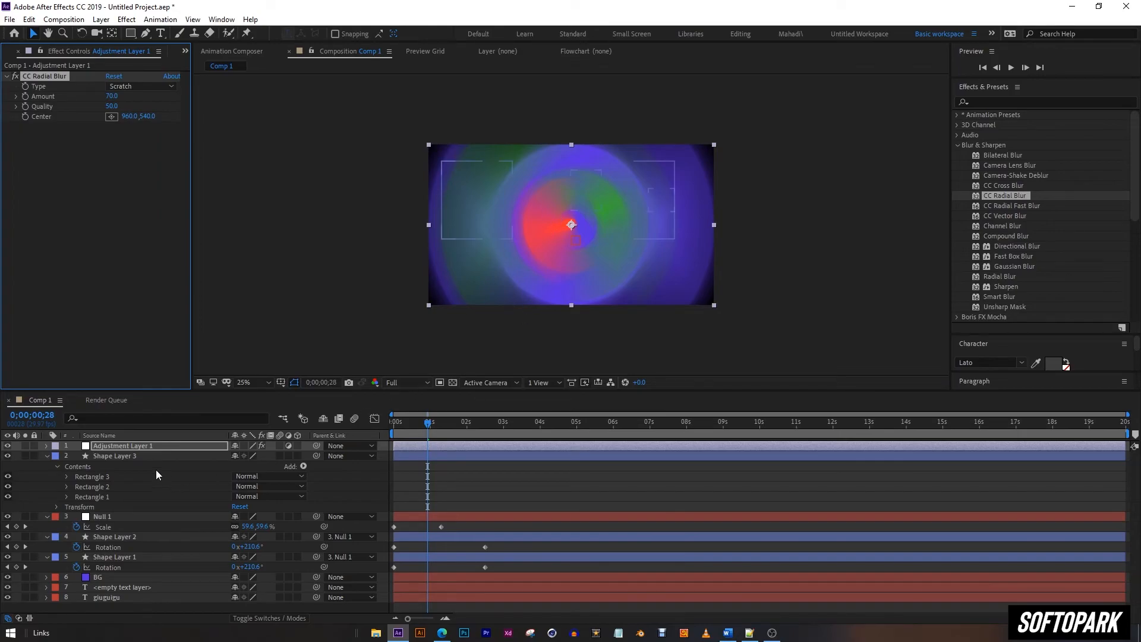
Step: Hide the adjustment layer to compare the layers below without its blur, and leave all layers deselected
left_click(144, 445)
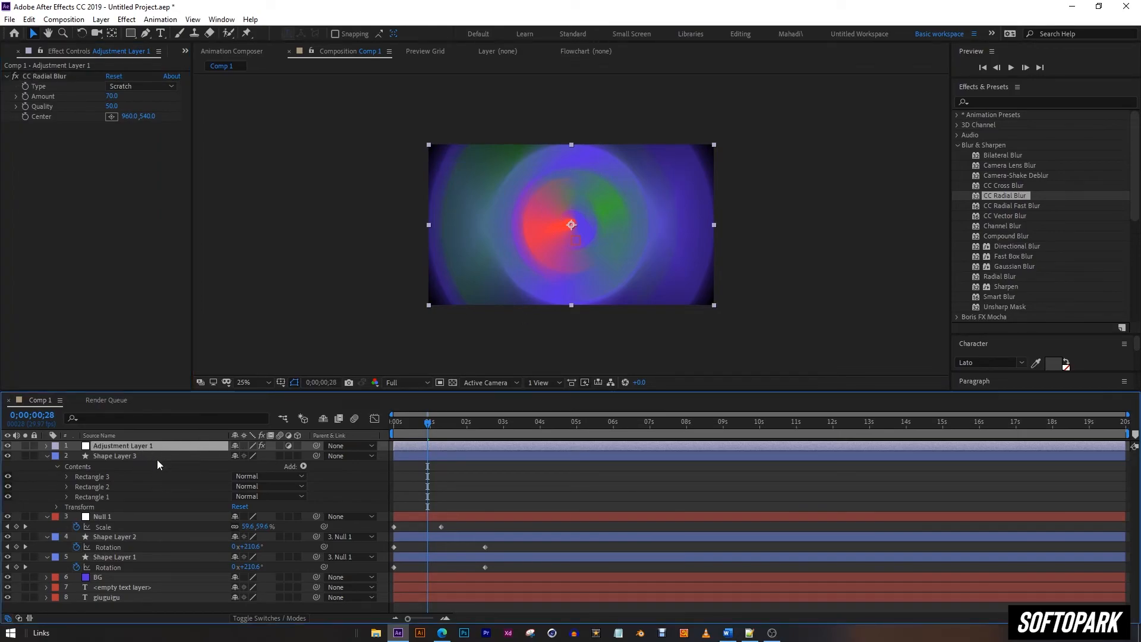
left_click(120, 454)
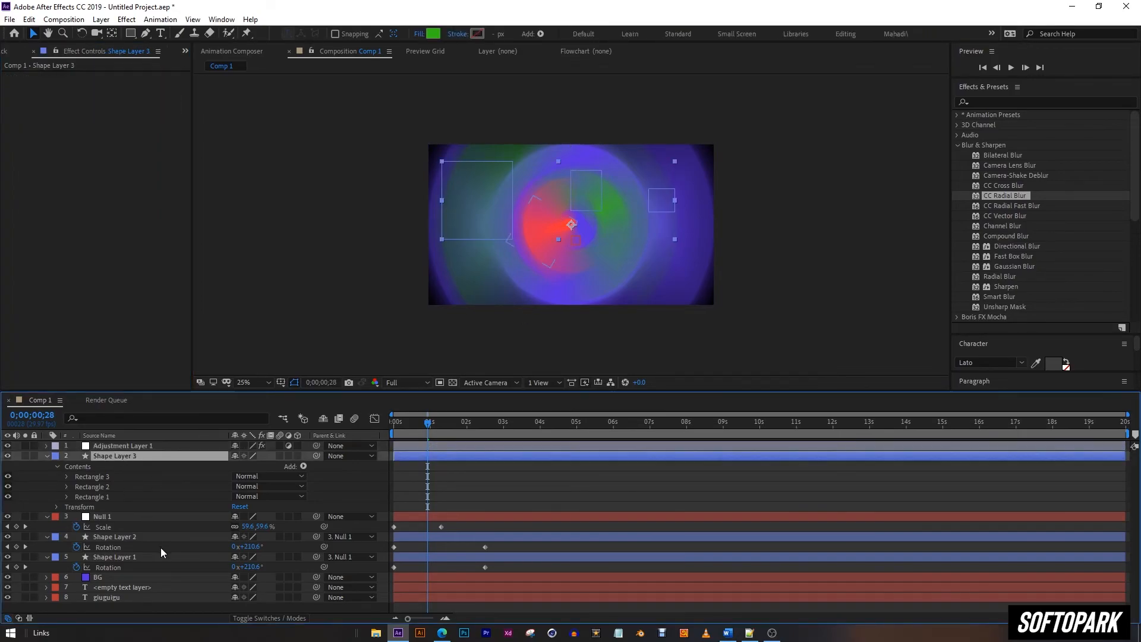
left_click(7, 446)
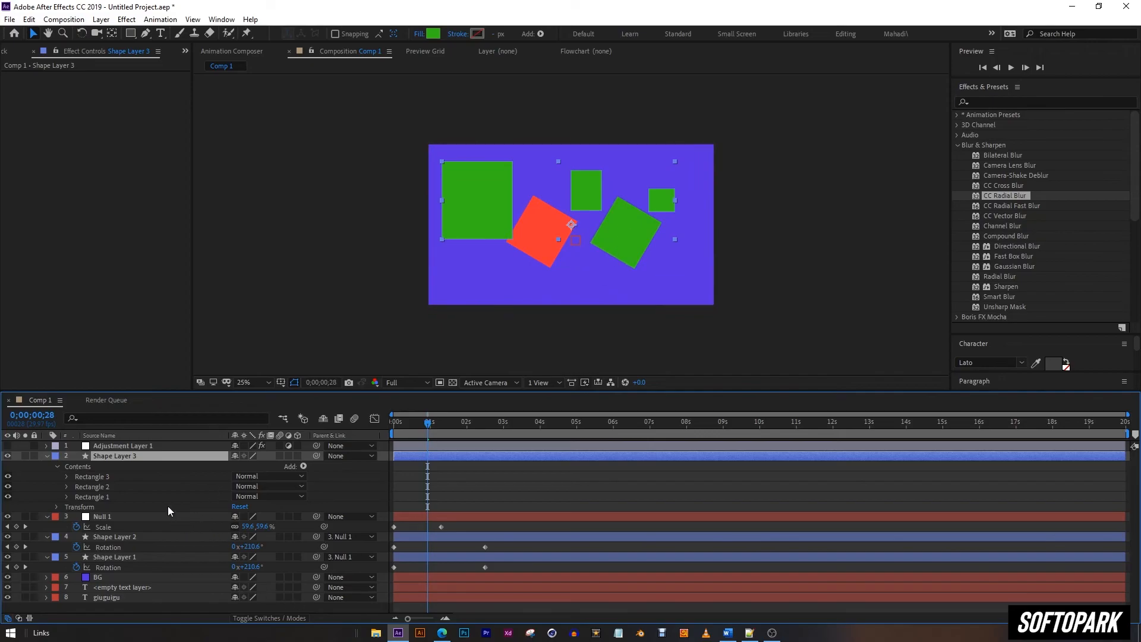
left_click(130, 445)
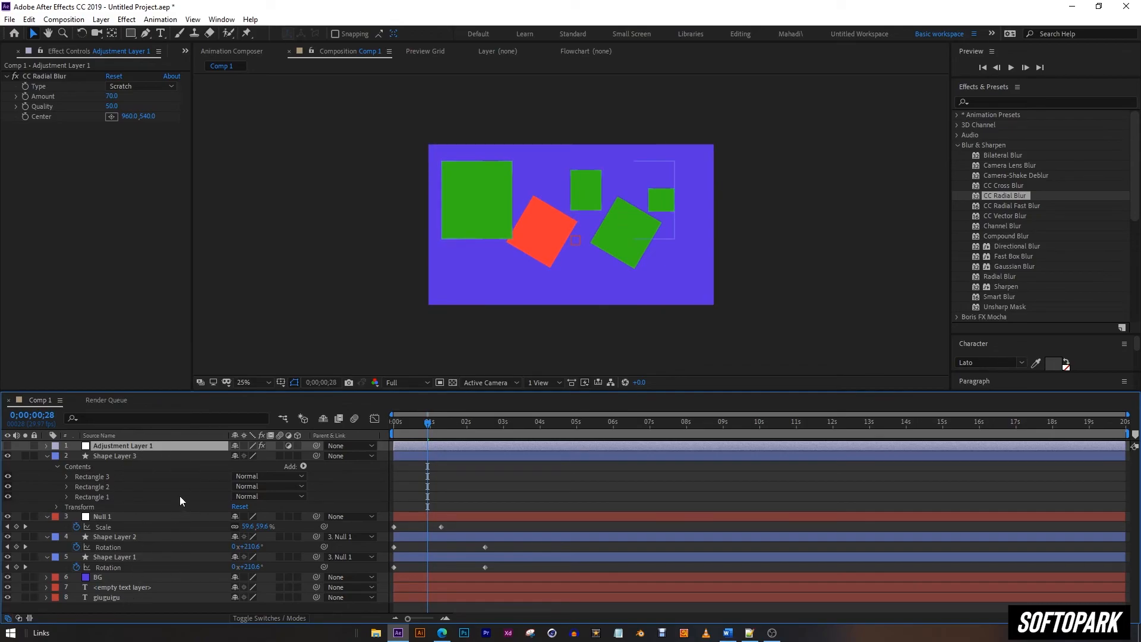
left_click(52, 494)
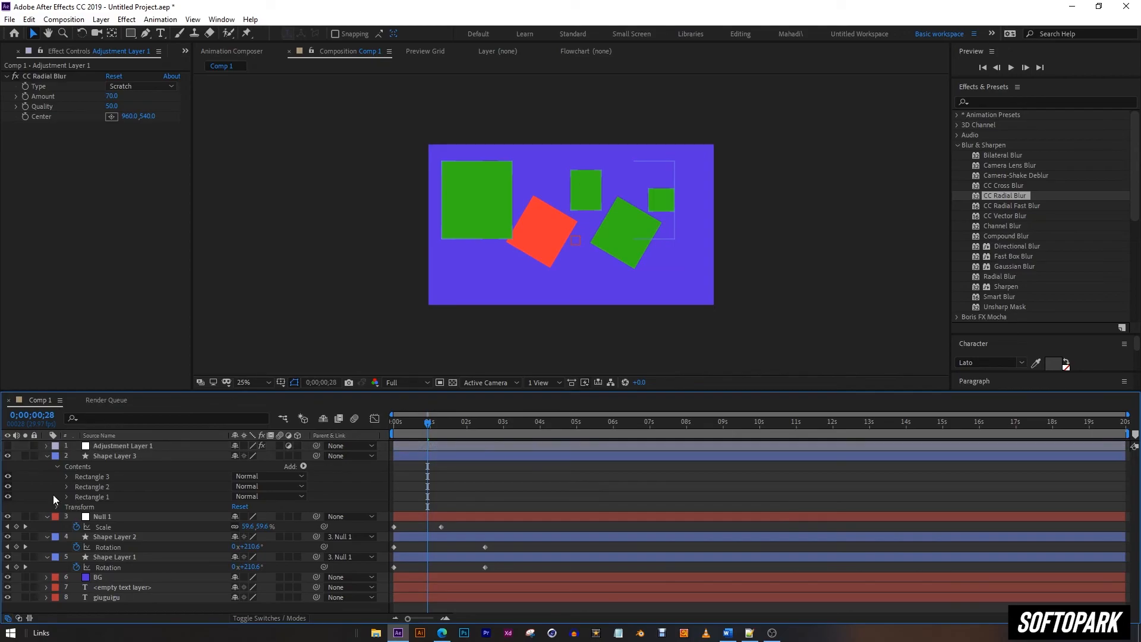
Step: Bring up the save dialog for a new Adobe Photoshop file layer, look through the Others (F:) drive, and cancel
left_click(110, 21)
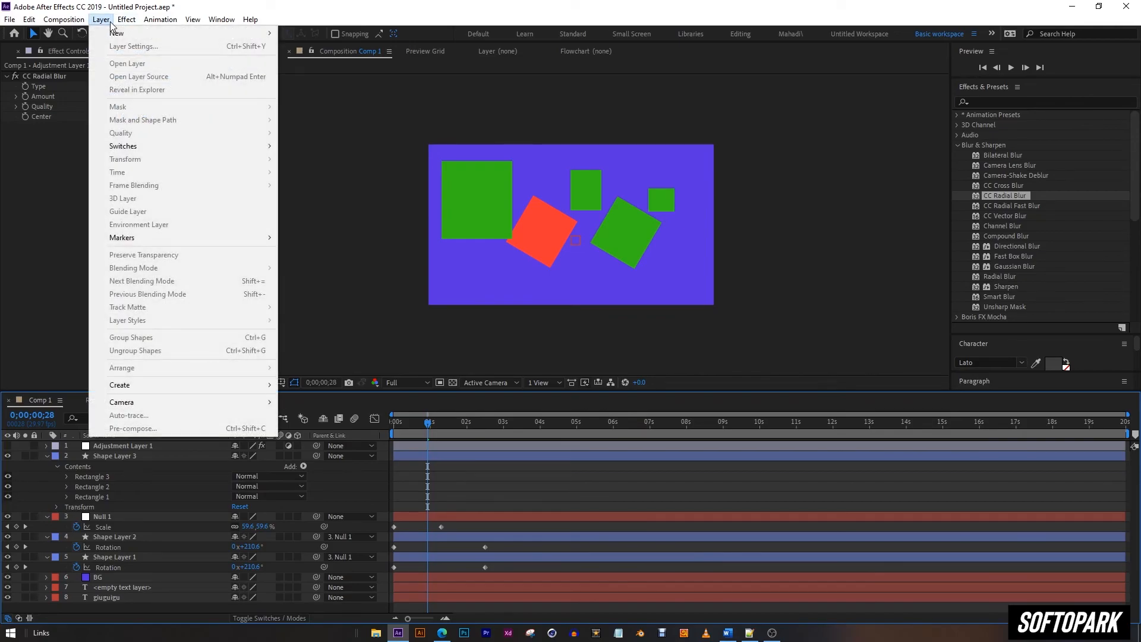
left_click(110, 21)
left_click(110, 21)
mouse_move(119, 34)
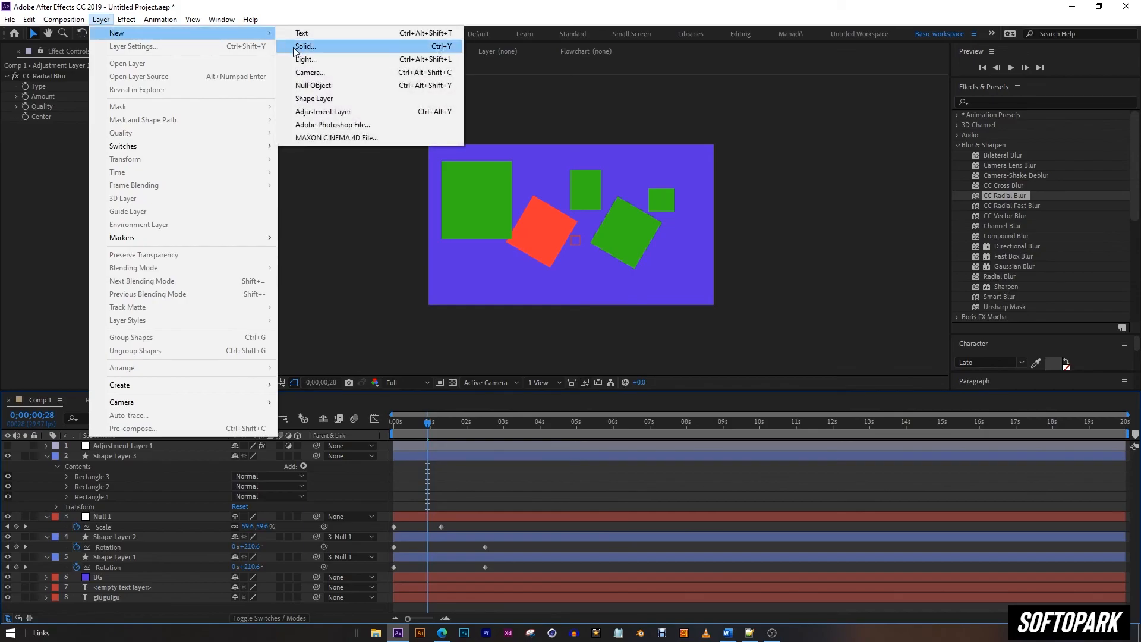
left_click(320, 125)
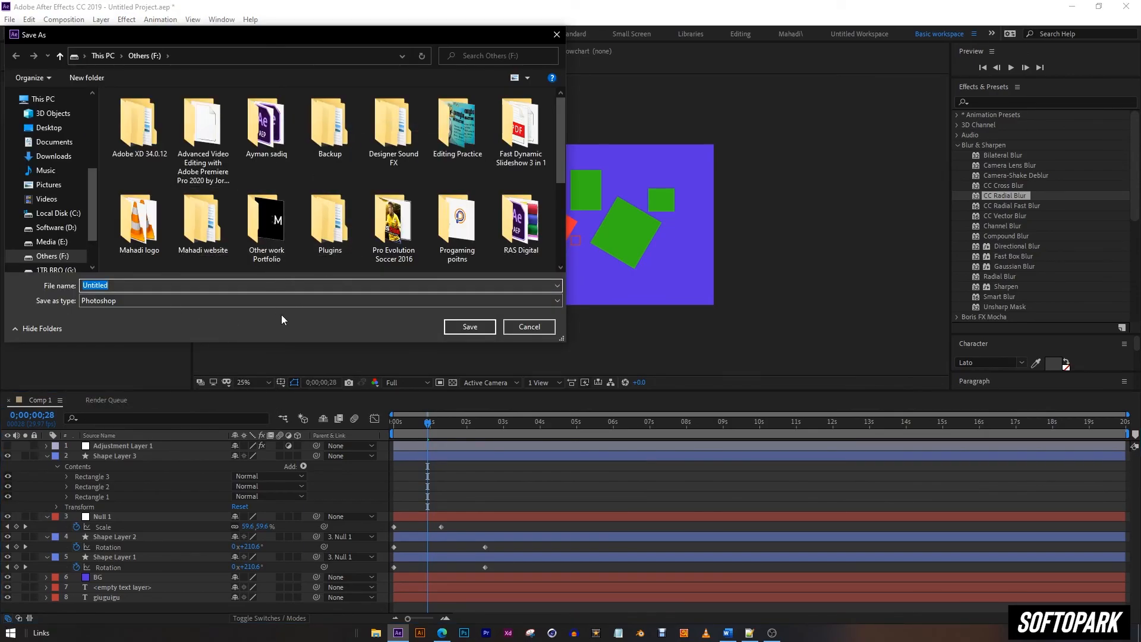
scroll(259, 246, "down", 3)
scroll(206, 244, "down", 1)
left_click(205, 232)
left_click(524, 328)
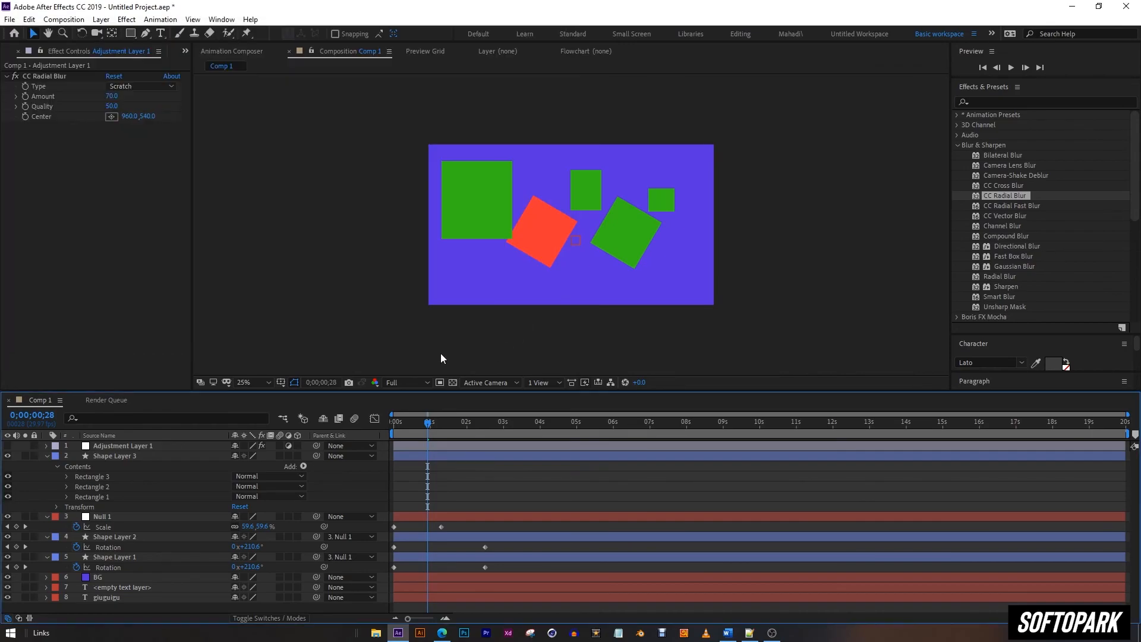
Step: Bring up the save dialog for a new MAXON CINEMA 4D file layer, look through the Media (E:) drive, and cancel
left_click(101, 19)
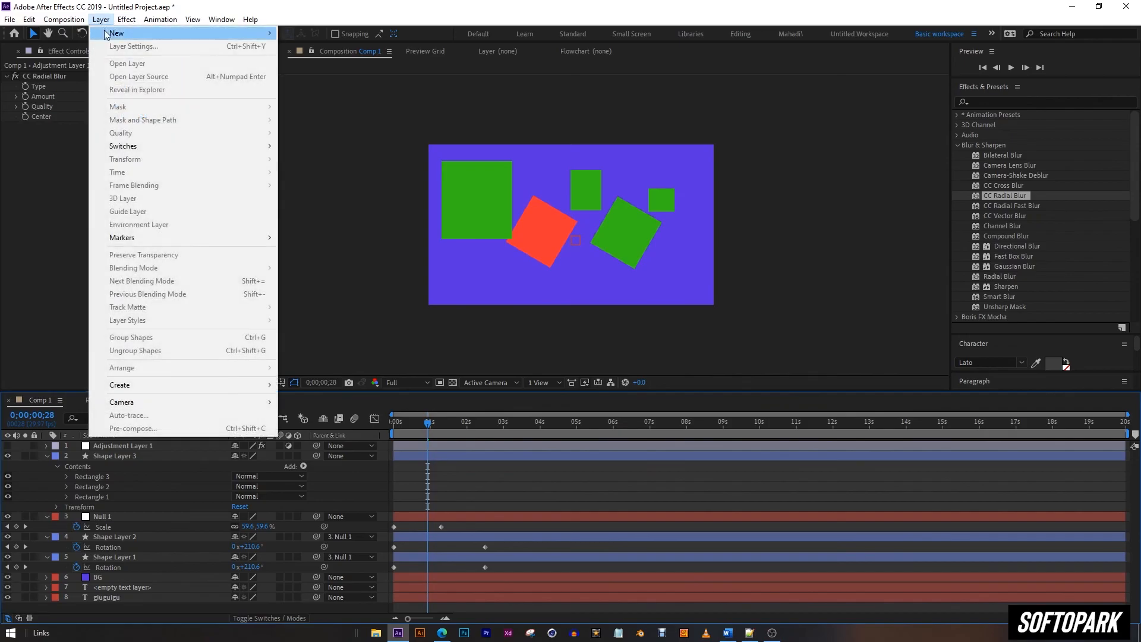
mouse_move(186, 39)
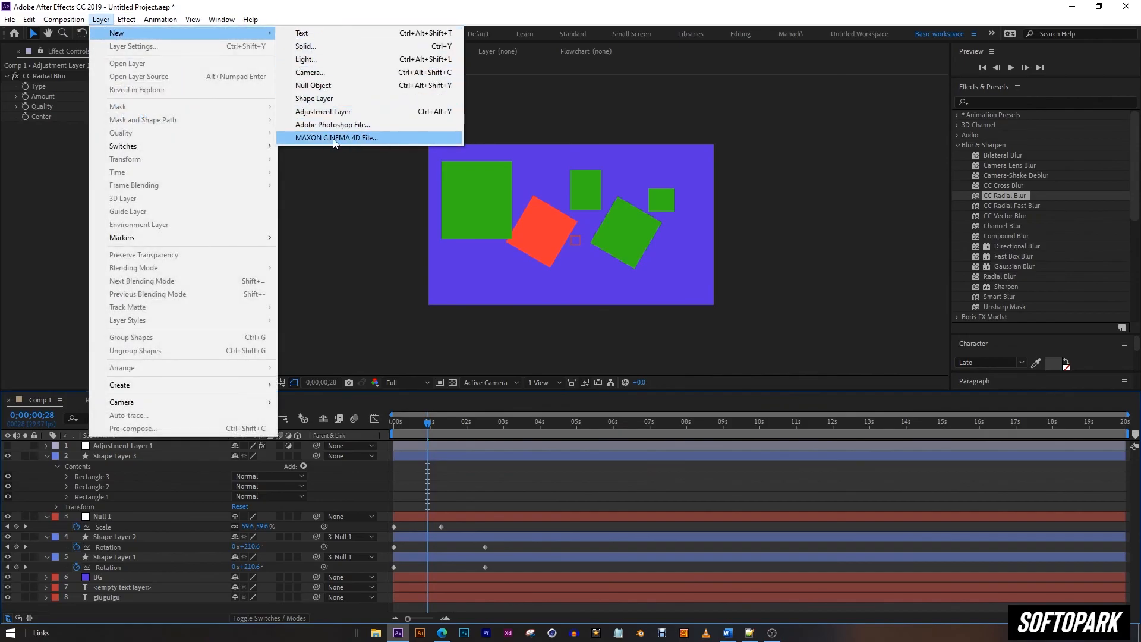
left_click(366, 136)
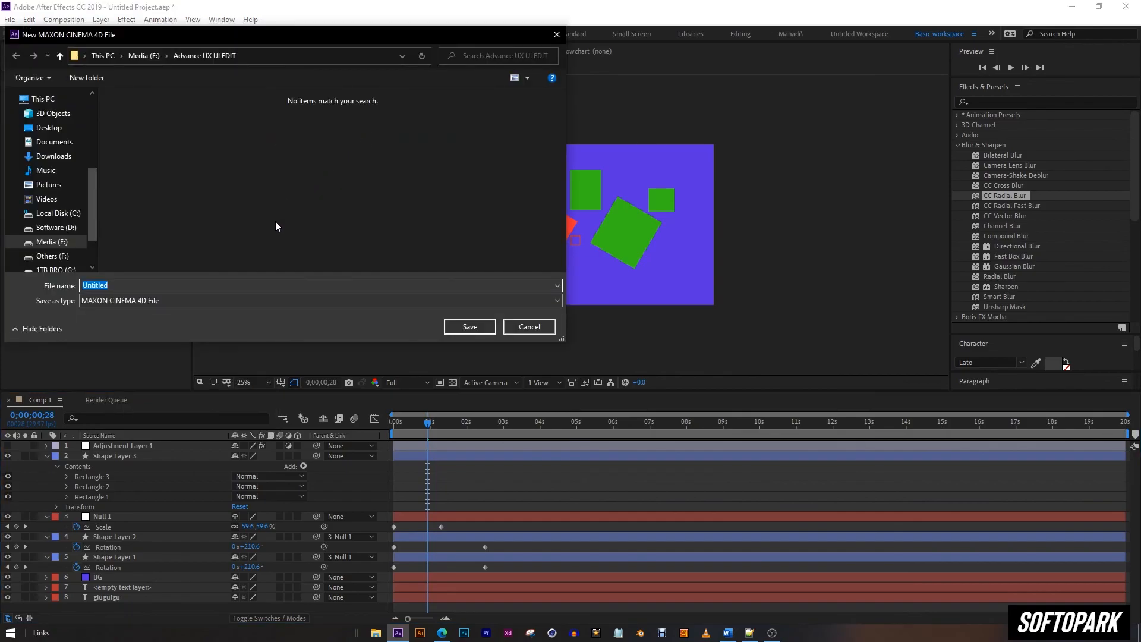
left_click(144, 55)
scroll(178, 217, "down", 5)
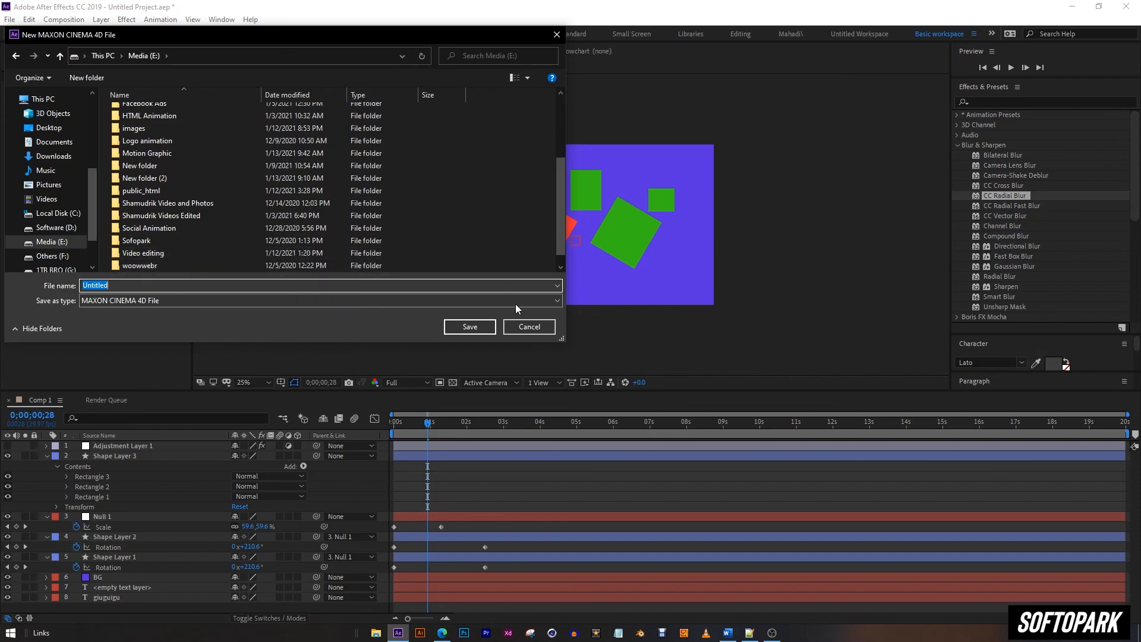
left_click(529, 328)
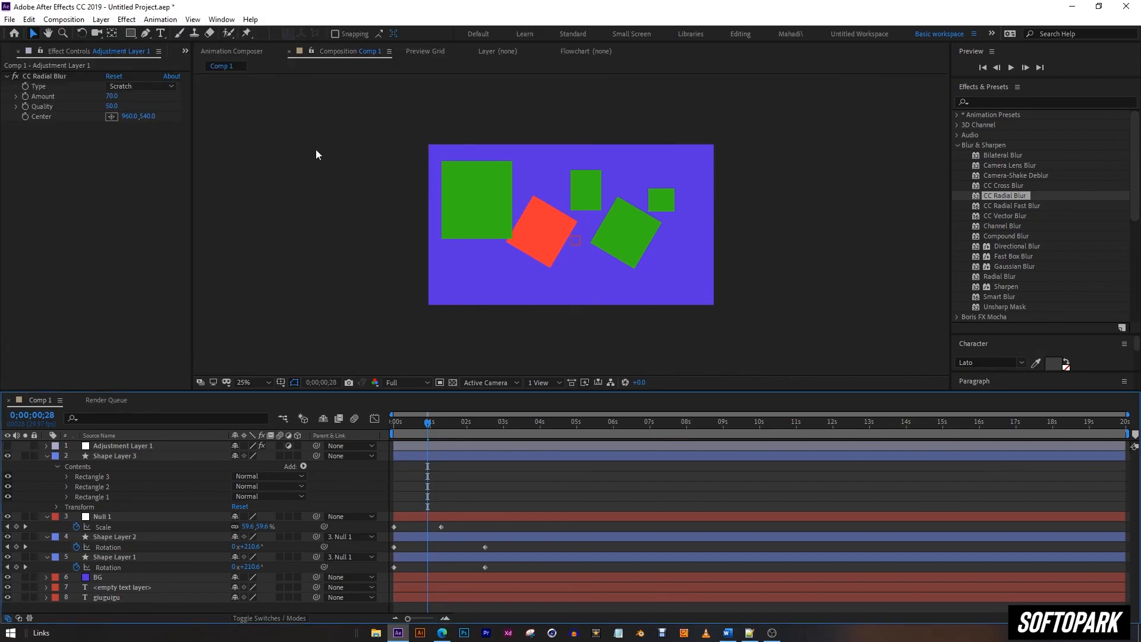
left_click(105, 19)
left_click(106, 19)
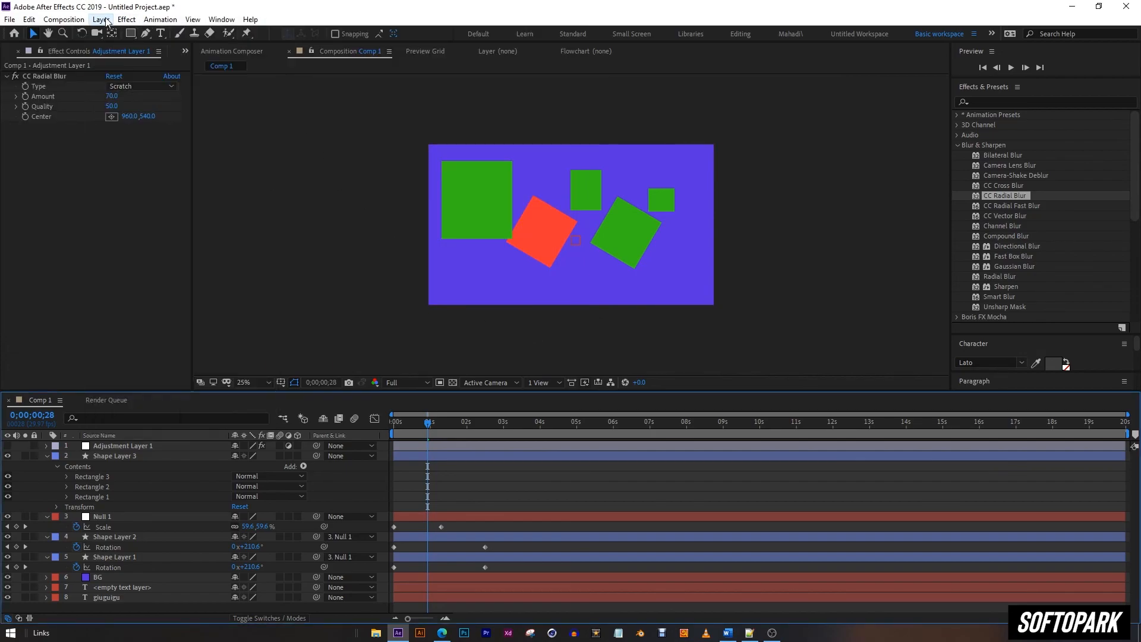